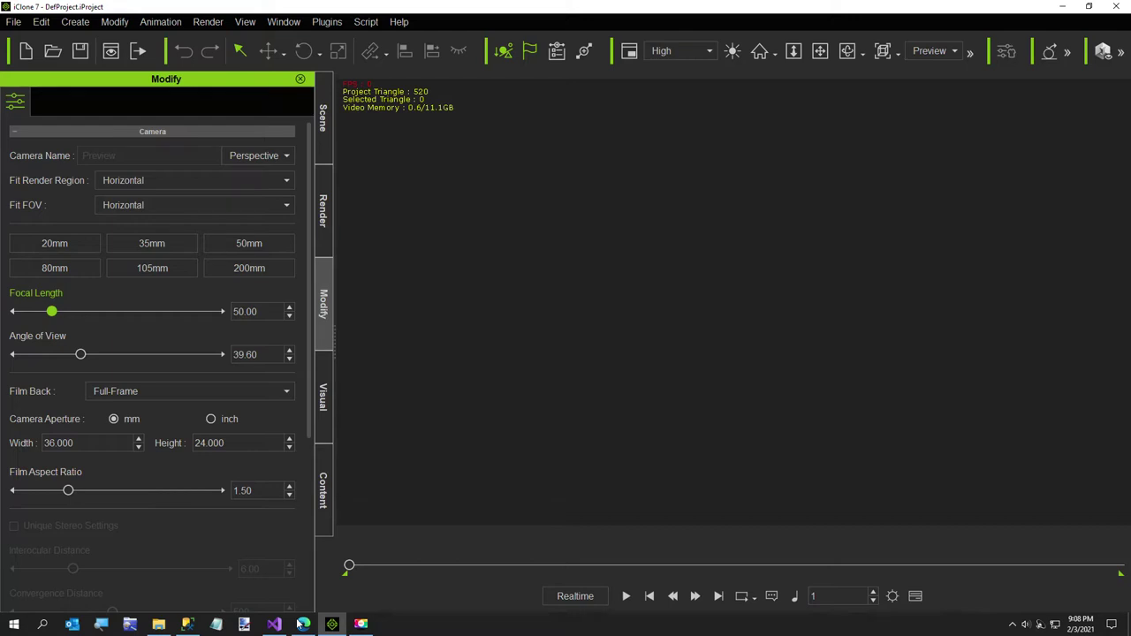
Step: Switch to the browser and examine the 3D Font Set page on the Reallusion Marketplace, including its description
{"action": "mouse_move", "coordinate": [303, 624]}
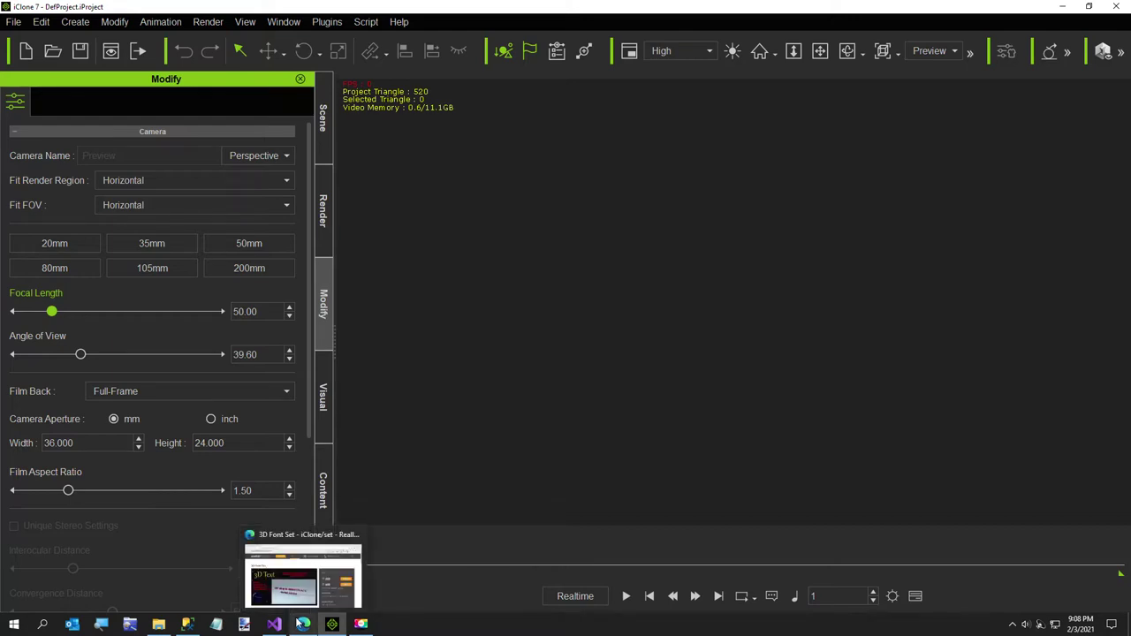
{"action": "left_click", "coordinate": [284, 592]}
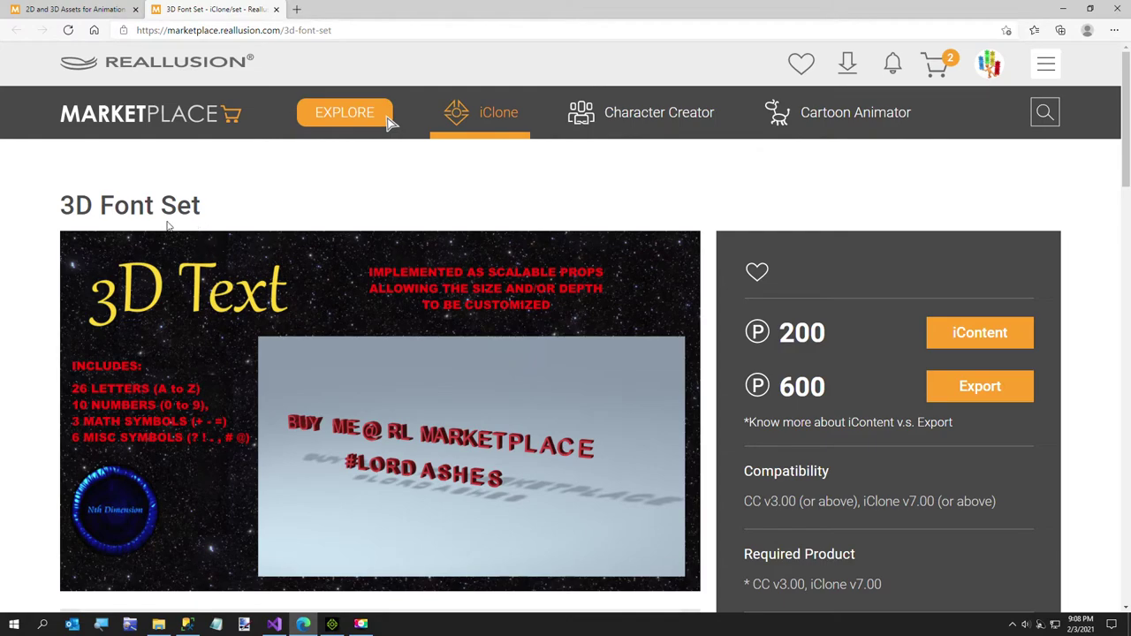
{"action": "scroll", "coordinate": [1039, 414], "scroll_direction": "down", "scroll_amount": 9}
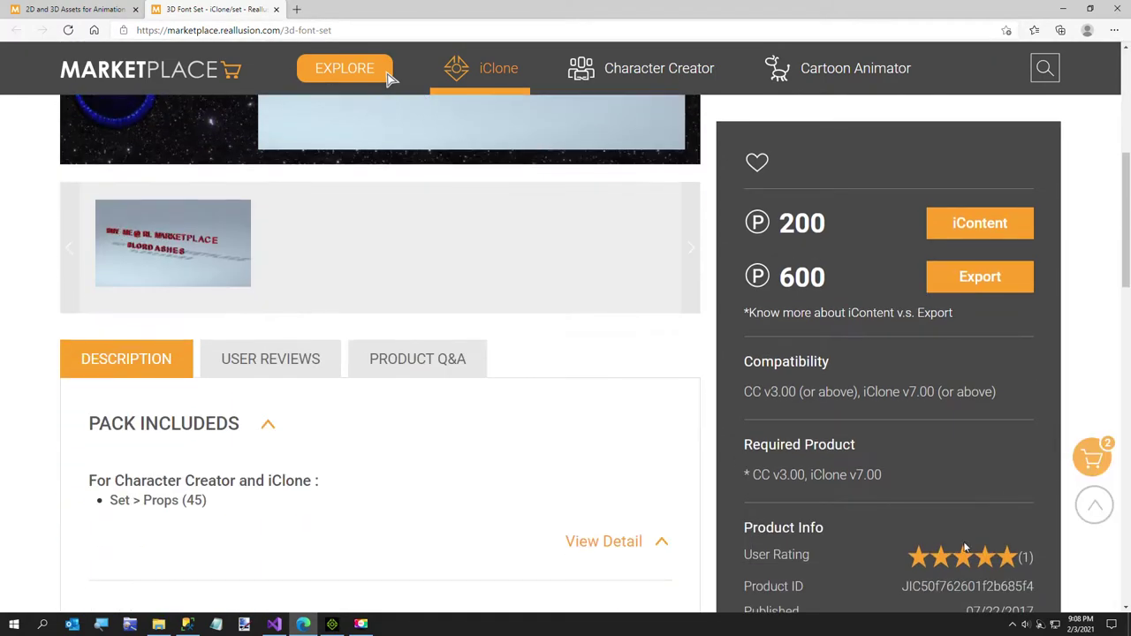
{"action": "scroll", "coordinate": [1007, 520], "scroll_direction": "up", "scroll_amount": 7}
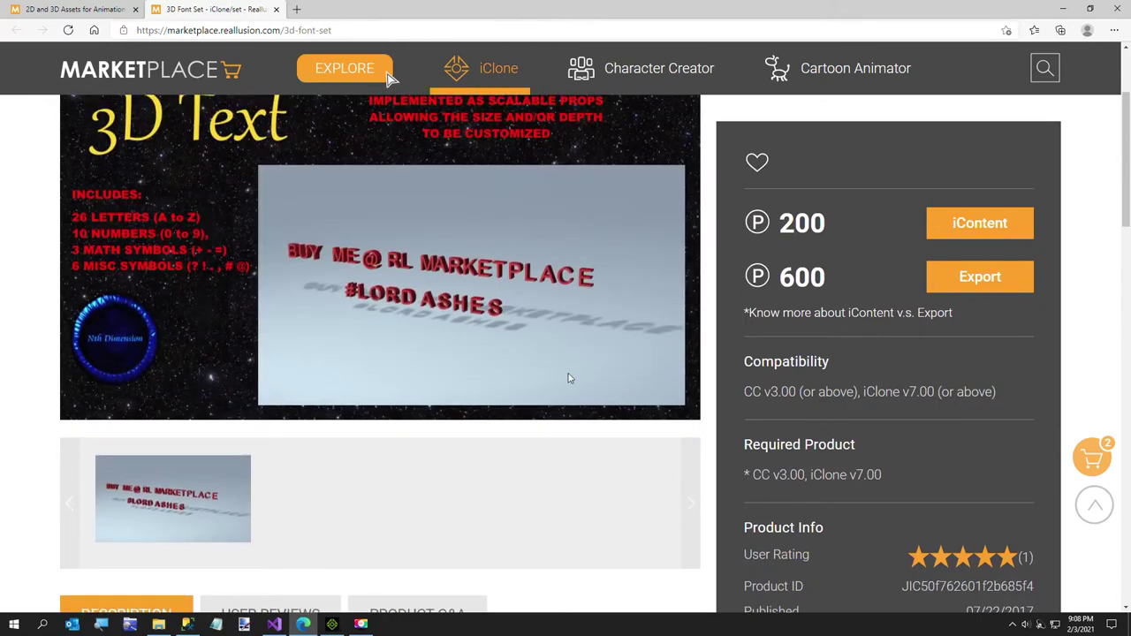
{"action": "scroll", "coordinate": [571, 369], "scroll_direction": "up", "scroll_amount": 2}
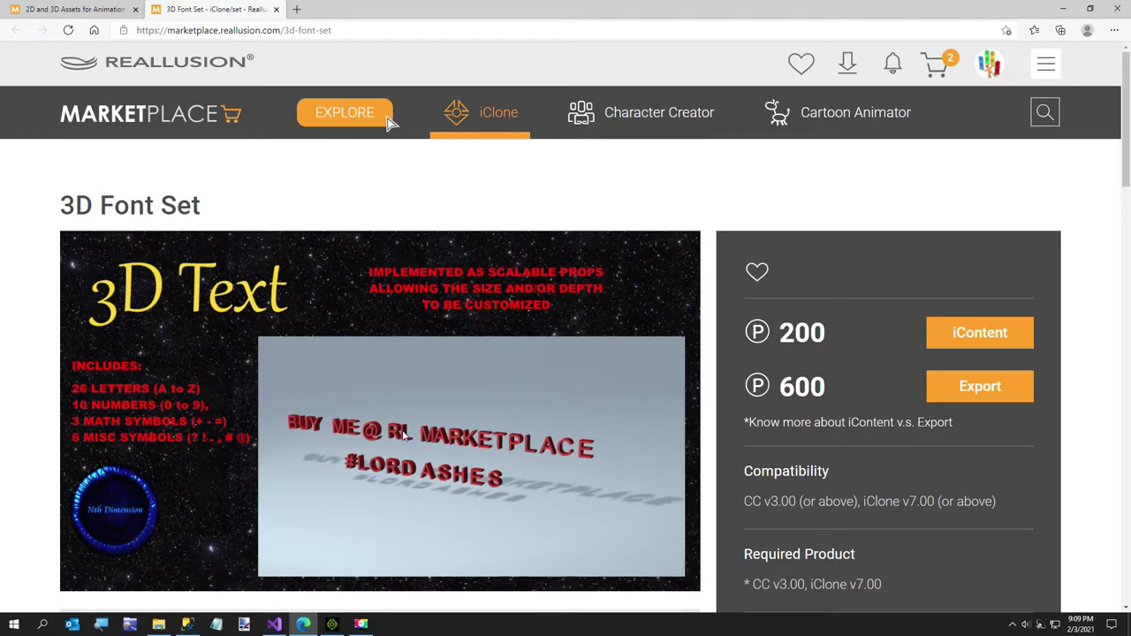
Step: Switch back to iClone and load the Python script 3DSpeller.py from the 3D Speller folder
{"action": "left_click", "coordinate": [334, 621]}
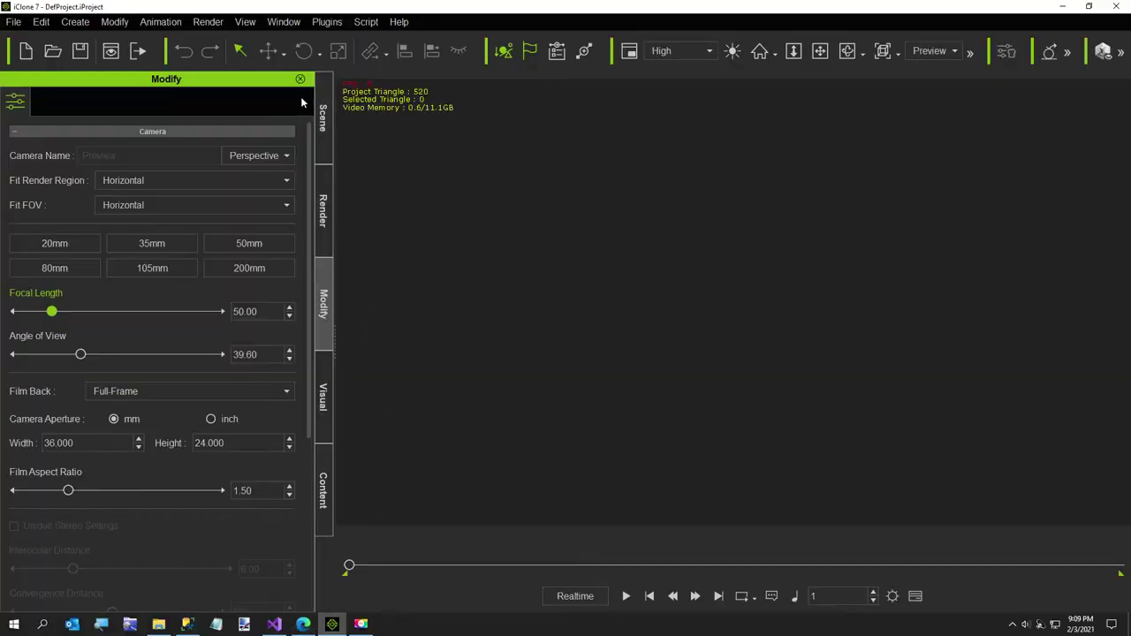
{"action": "left_click", "coordinate": [364, 22]}
{"action": "left_click", "coordinate": [399, 40]}
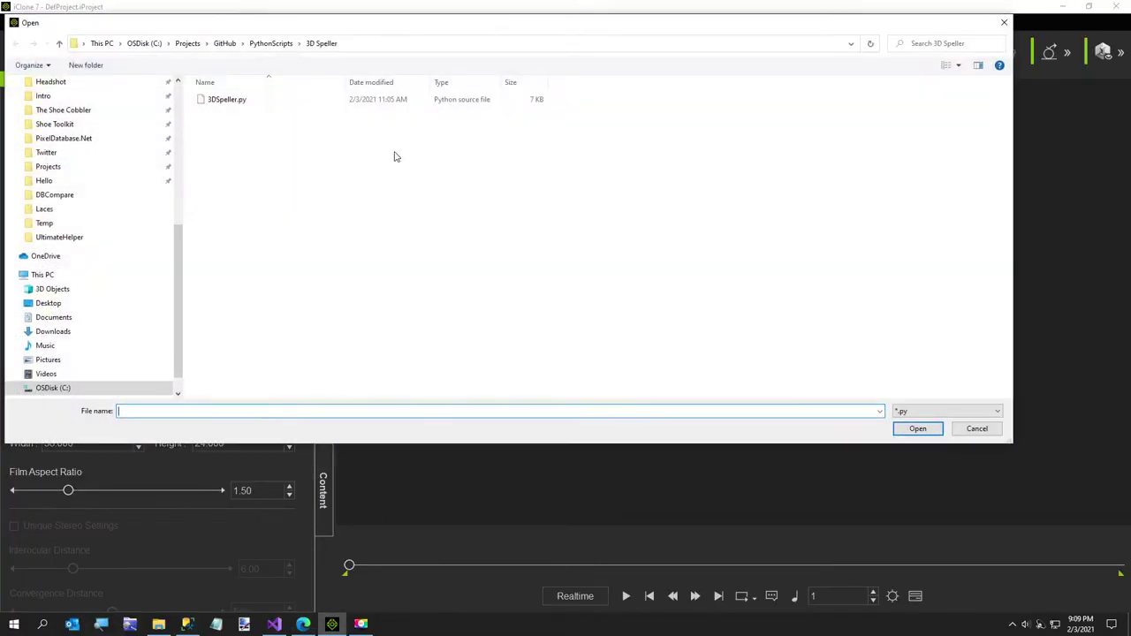
{"action": "double_click", "coordinate": [231, 100]}
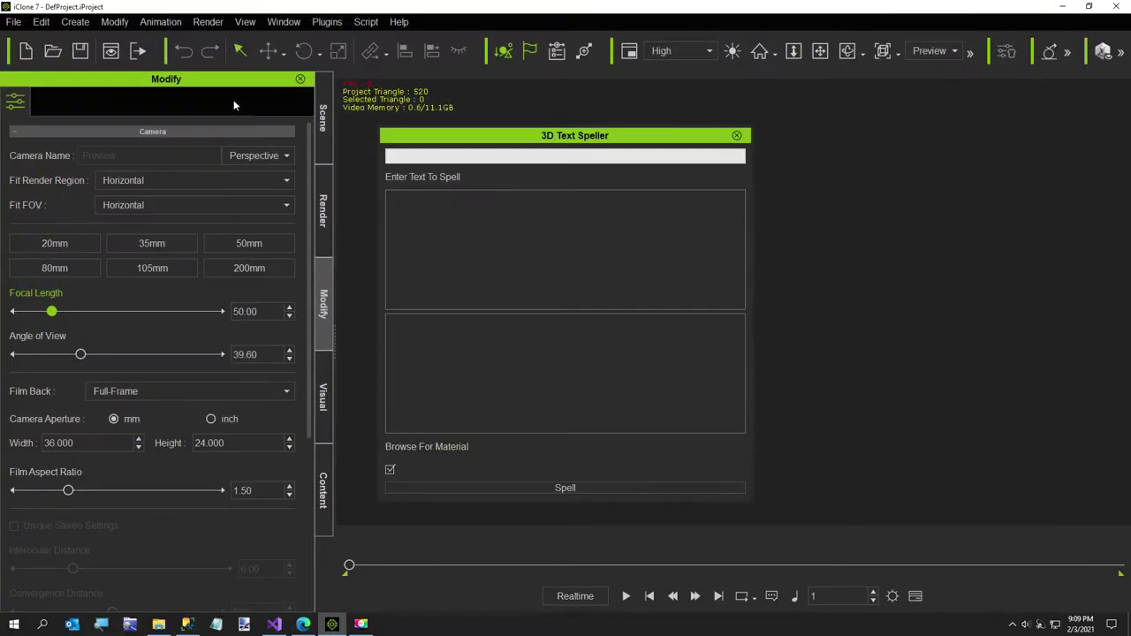
Step: Spell "IClone 3D Text Is Cool" using Stone Wall Small.png from the Textures folder as material, and close the 3D Text Speller
{"action": "left_click", "coordinate": [432, 220]}
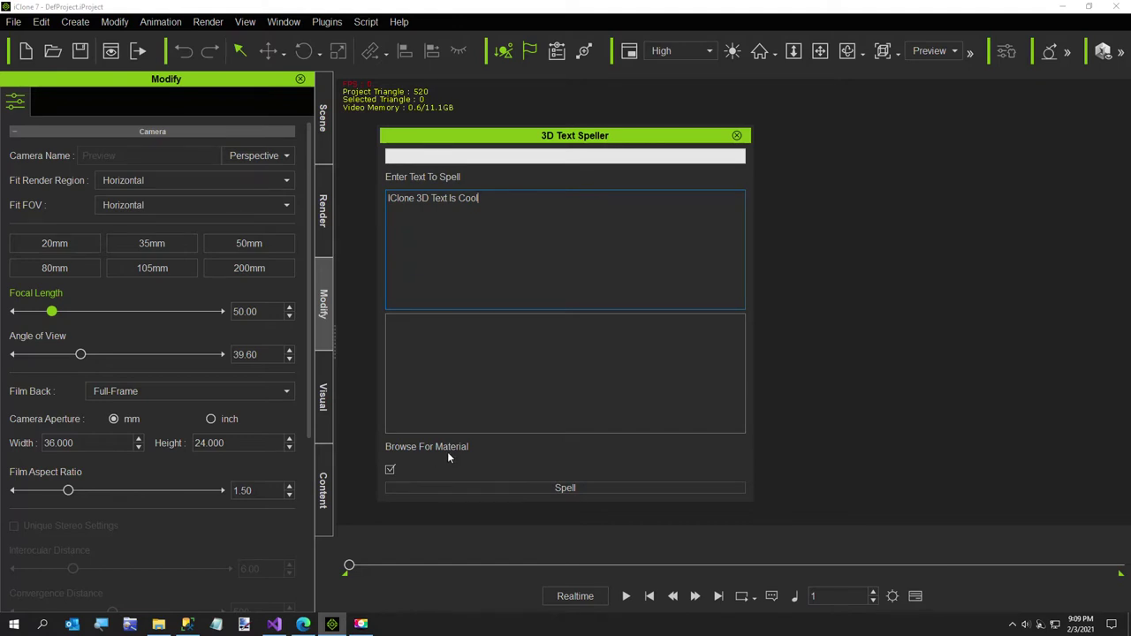
{"action": "left_click", "coordinate": [482, 487]}
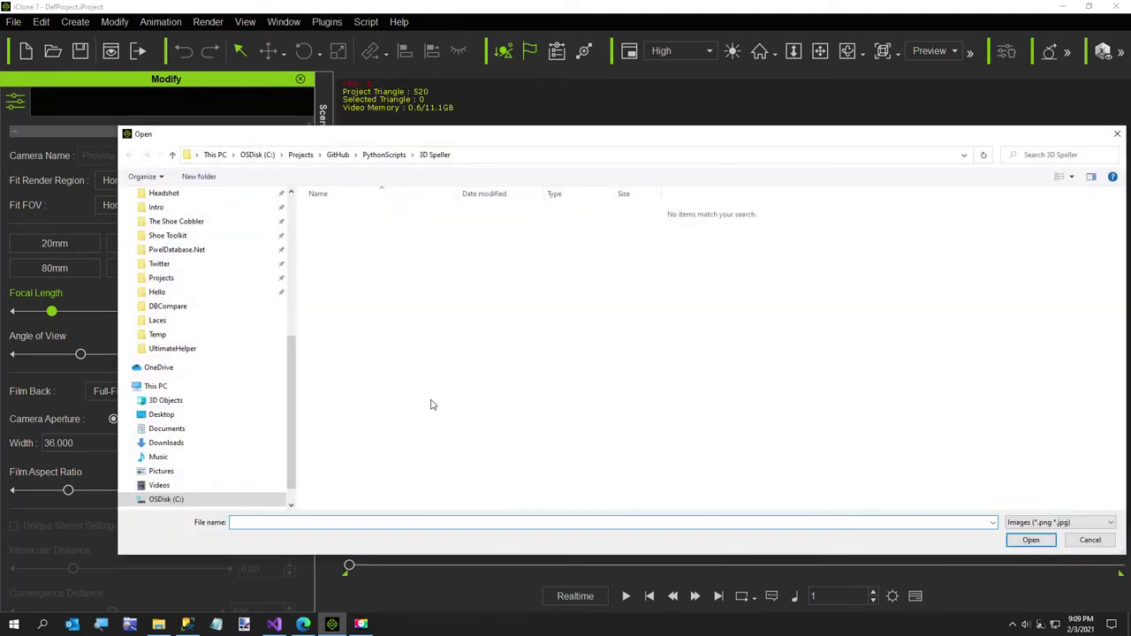
{"action": "left_click_drag", "start_coordinate": [290, 371], "coordinate": [293, 274]}
{"action": "left_click", "coordinate": [246, 306]}
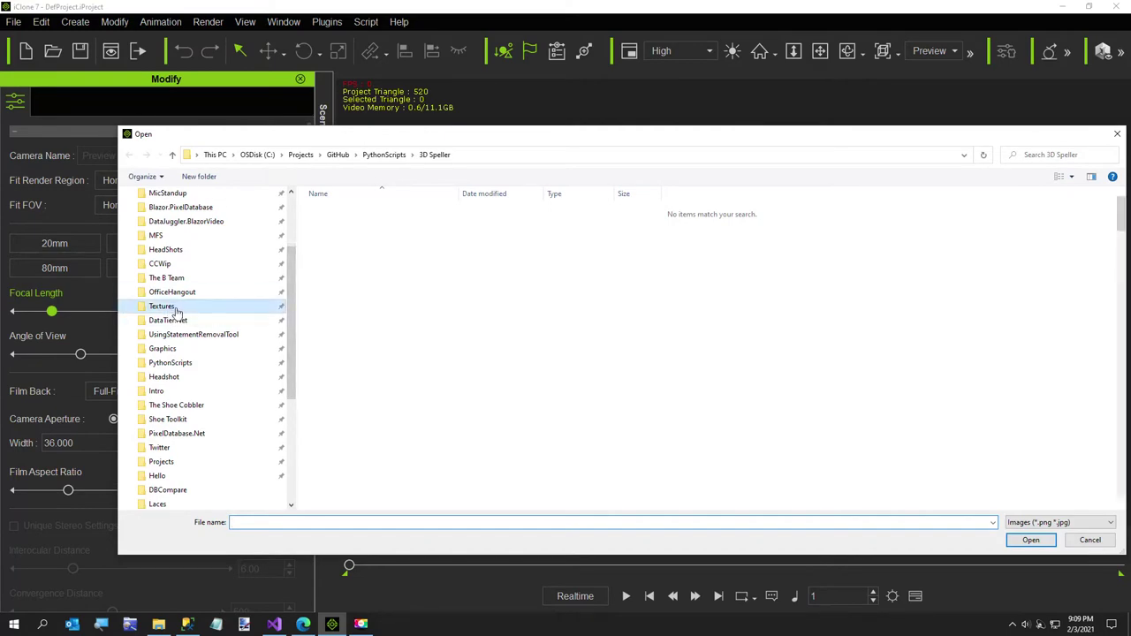
{"action": "left_click_drag", "start_coordinate": [1115, 226], "coordinate": [1071, 440]}
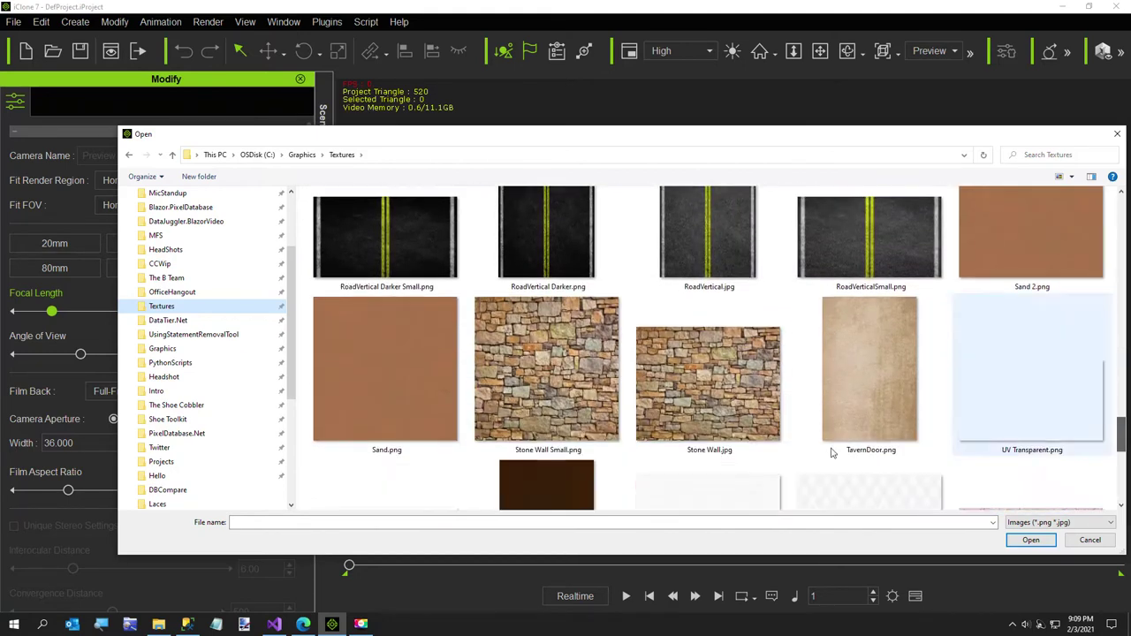
{"action": "double_click", "coordinate": [538, 410]}
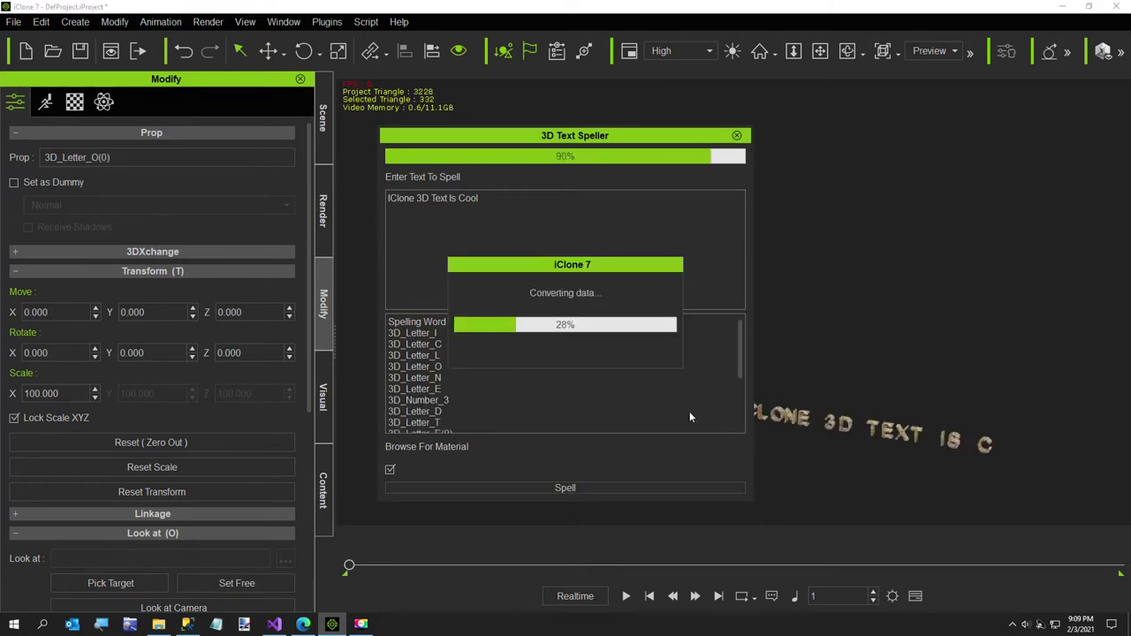
{"action": "left_click", "coordinate": [737, 137]}
Step: Inspect the stone-textured letters up close and as a complete line of text in the viewport
{"action": "left_click", "coordinate": [758, 51]}
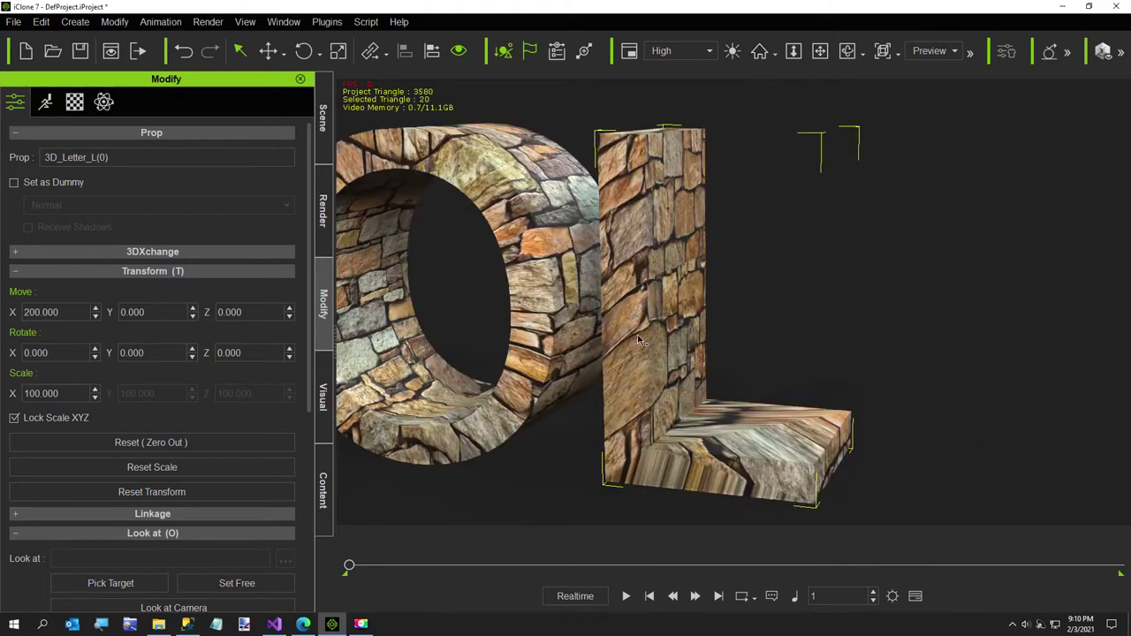
{"action": "scroll", "coordinate": [640, 345], "scroll_direction": "down", "scroll_amount": 5}
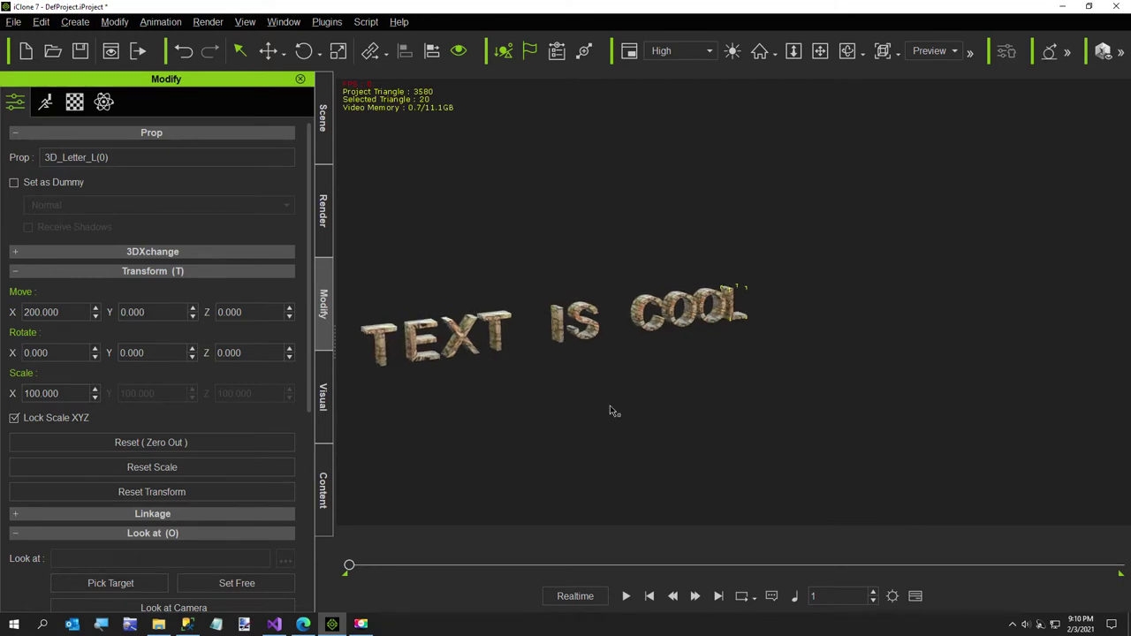
{"action": "right_click_drag", "start_coordinate": [614, 411], "coordinate": [788, 357]}
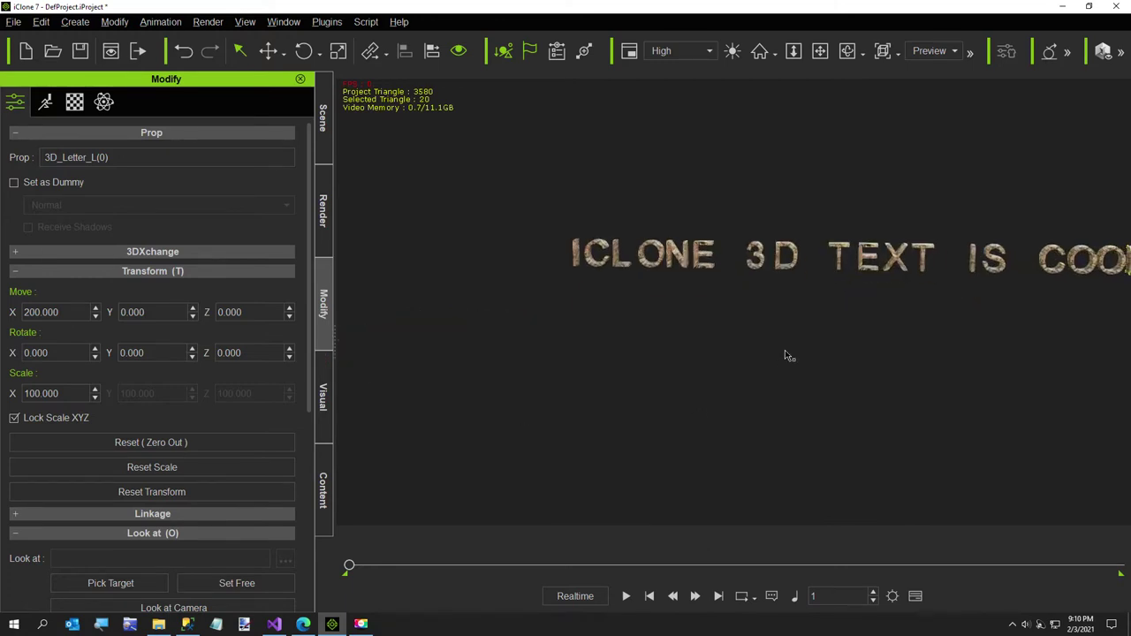
{"action": "middle_click_drag", "start_coordinate": [788, 356], "coordinate": [695, 403]}
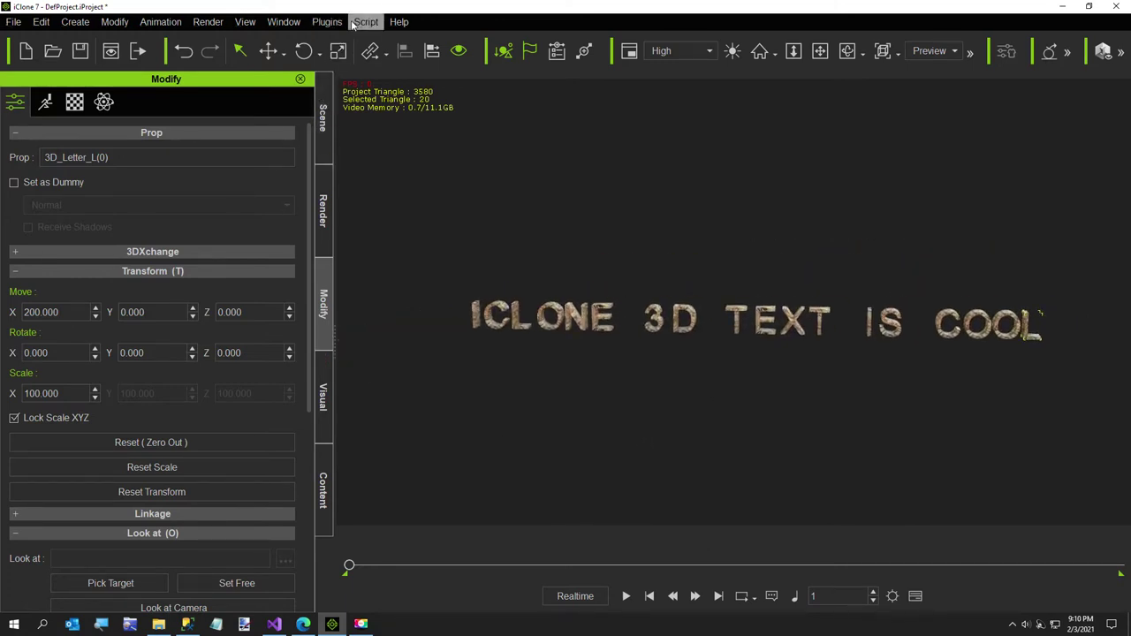
Step: Start a new project, discarding the stone text project without saving
{"action": "left_click", "coordinate": [362, 22]}
{"action": "left_click", "coordinate": [366, 22]}
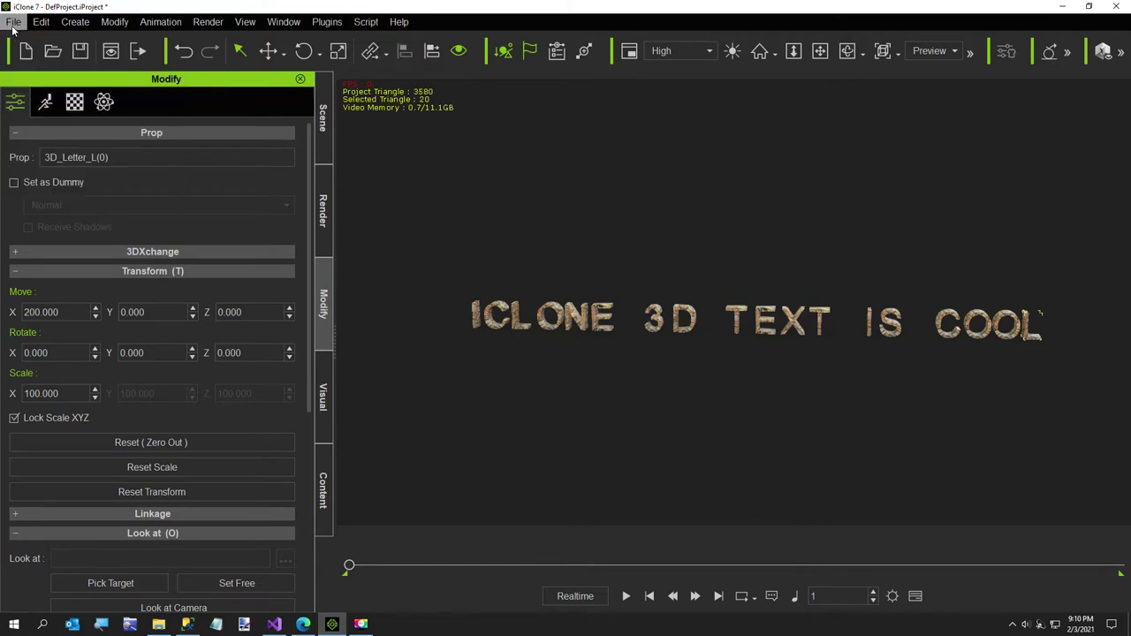
{"action": "left_click", "coordinate": [14, 22]}
{"action": "left_click", "coordinate": [39, 40]}
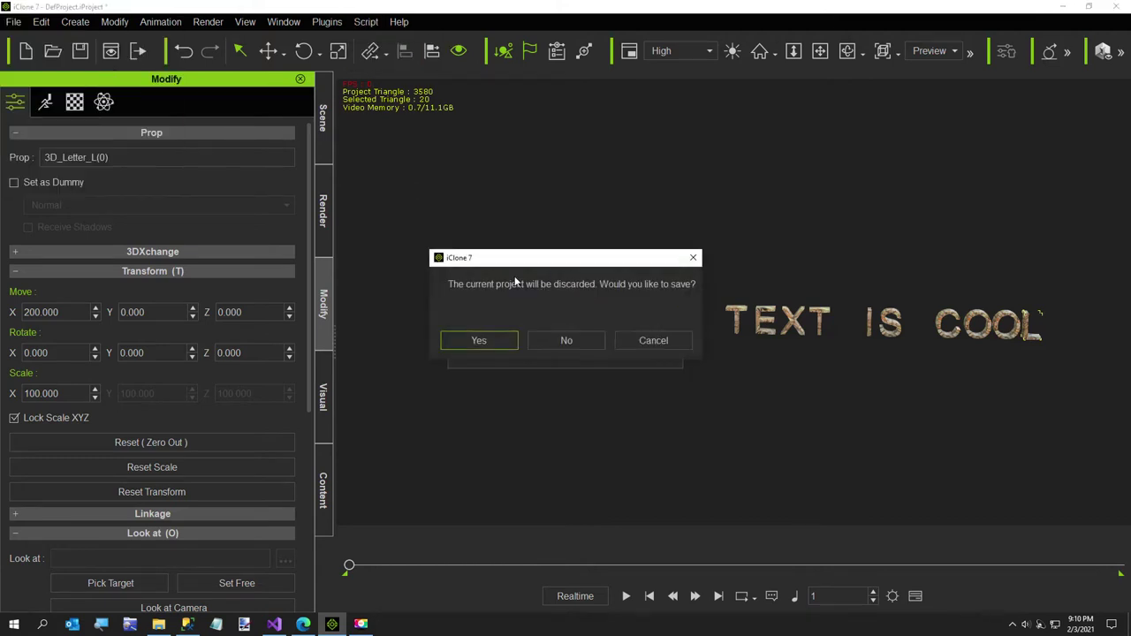
{"action": "left_click", "coordinate": [566, 341]}
Step: Load the 3DSpeller.py Python script into the new empty project
{"action": "left_click", "coordinate": [366, 22]}
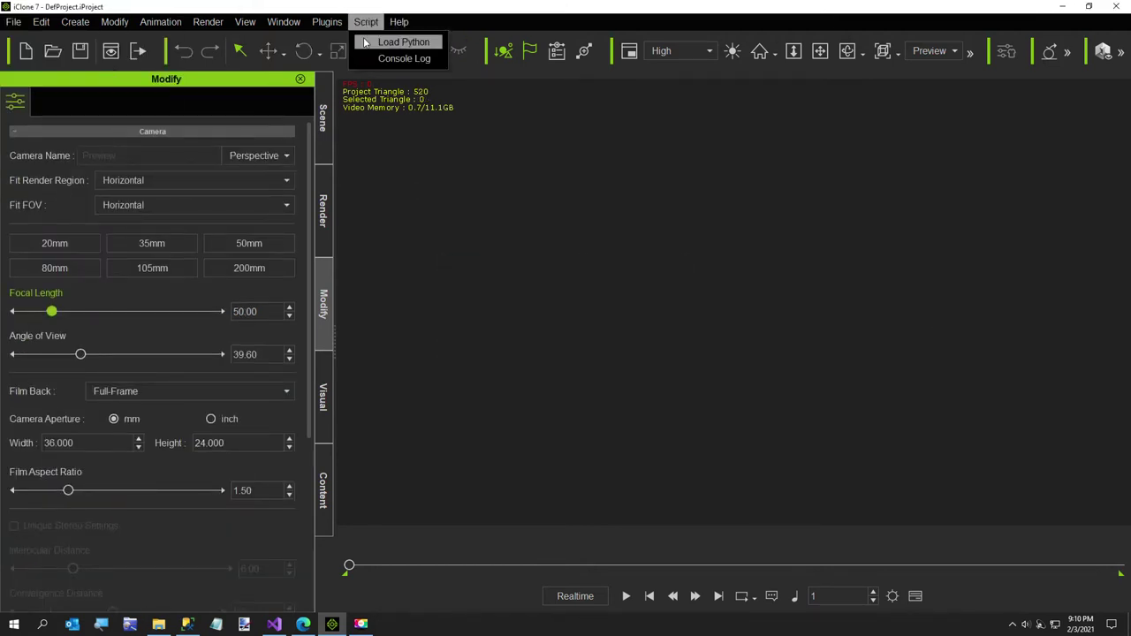
{"action": "left_click", "coordinate": [398, 42]}
{"action": "double_click", "coordinate": [232, 108]}
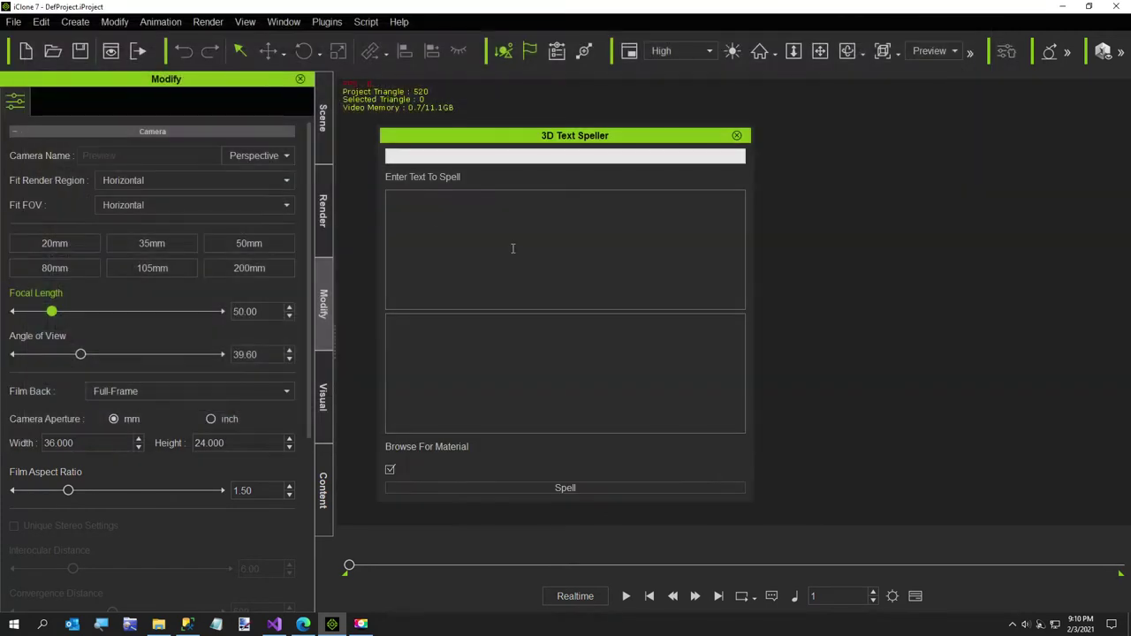
Step: Spell "The Matrix" using Red Bricks.jpg from the Textures folder as material, and close the 3D Text Speller
{"action": "left_click", "coordinate": [518, 247]}
{"action": "type", "text": "The Matrix"}
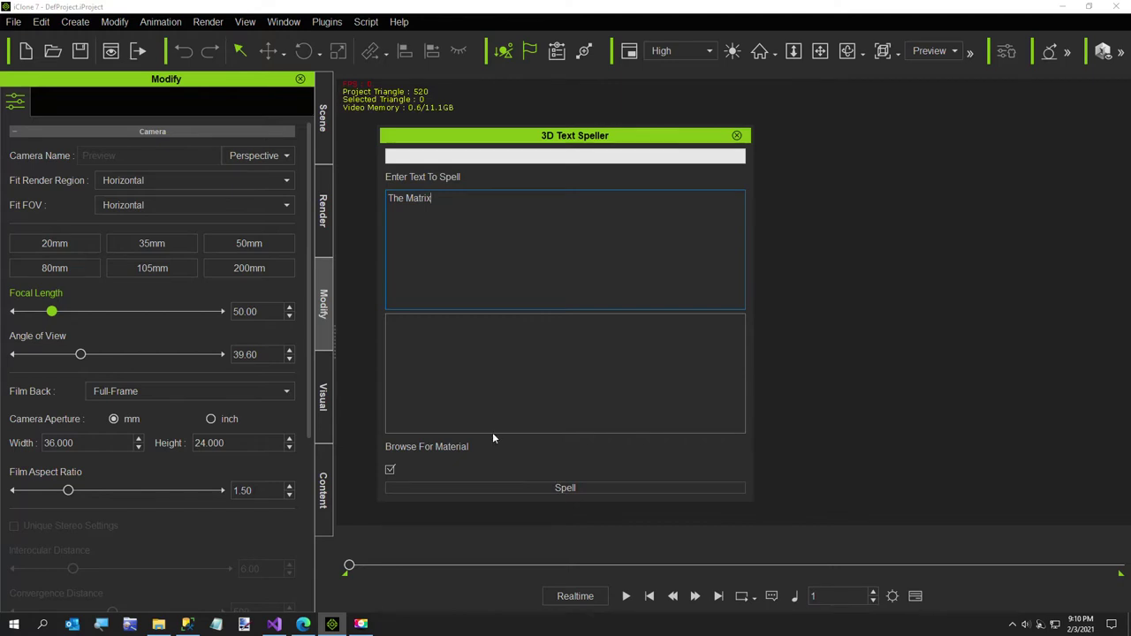
{"action": "left_click", "coordinate": [497, 488]}
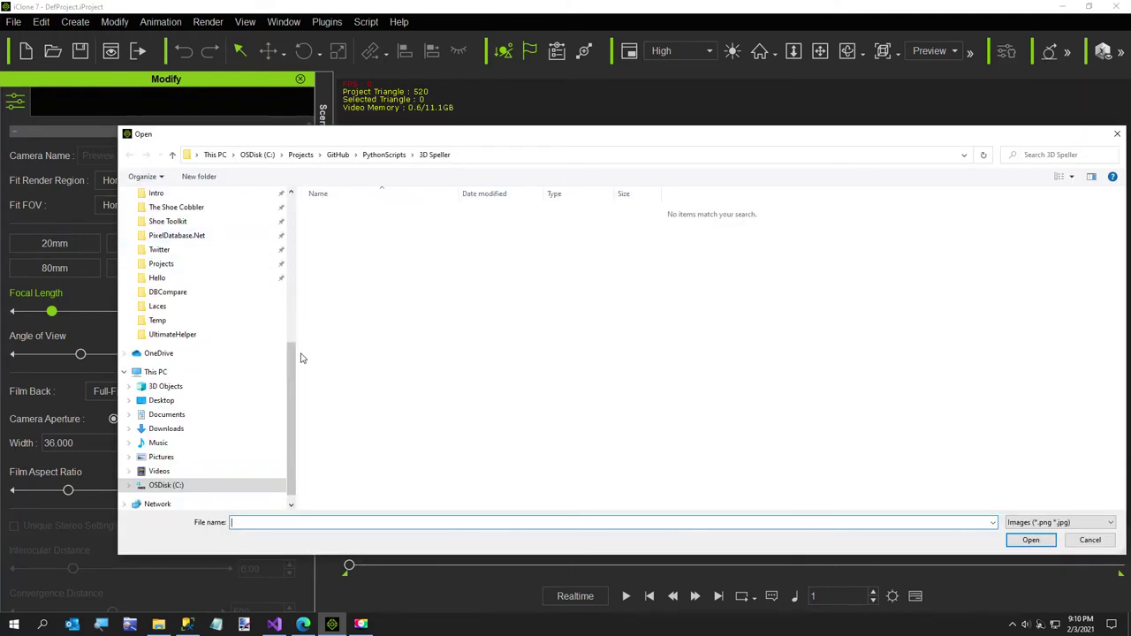
{"action": "scroll", "coordinate": [281, 248], "scroll_direction": "up", "scroll_amount": 6}
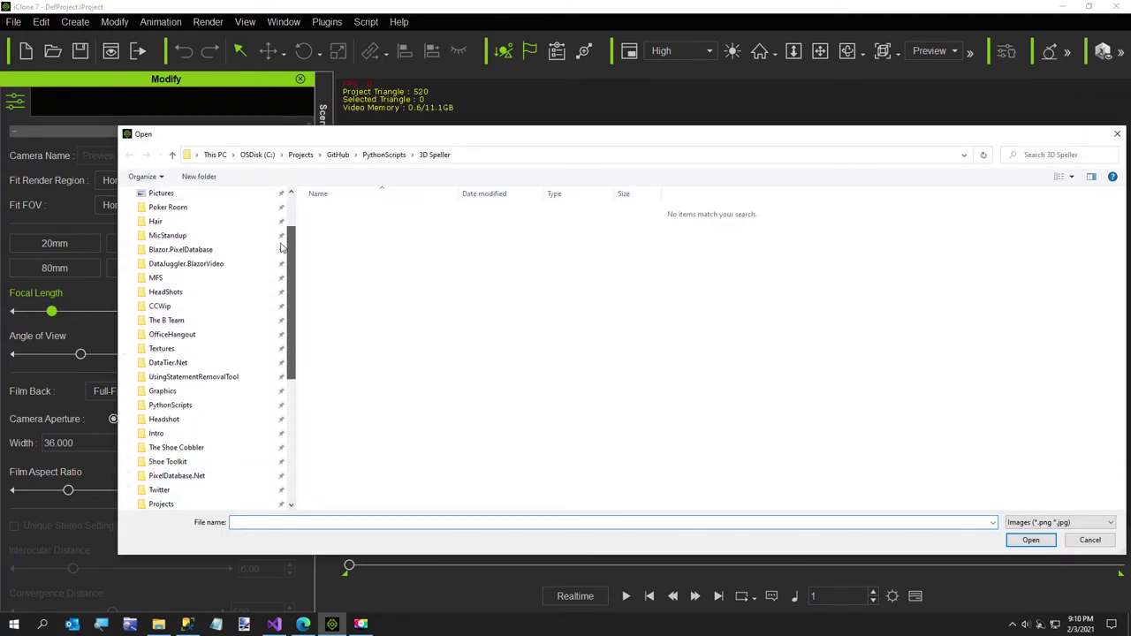
{"action": "left_click", "coordinate": [161, 348]}
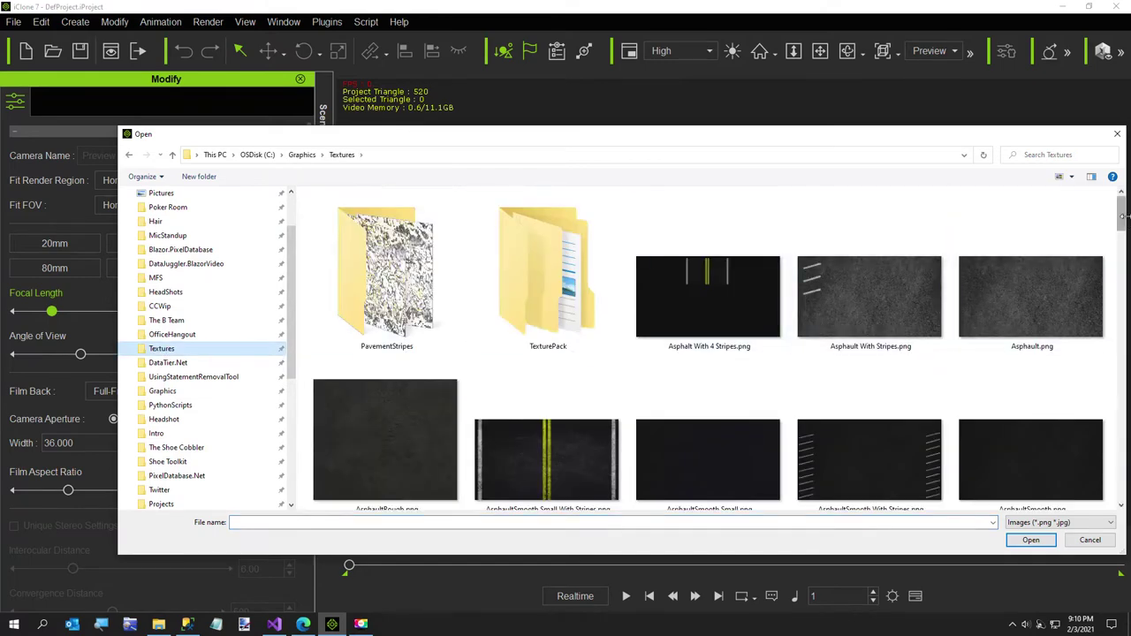
{"action": "left_click_drag", "start_coordinate": [1121, 215], "coordinate": [1066, 381]}
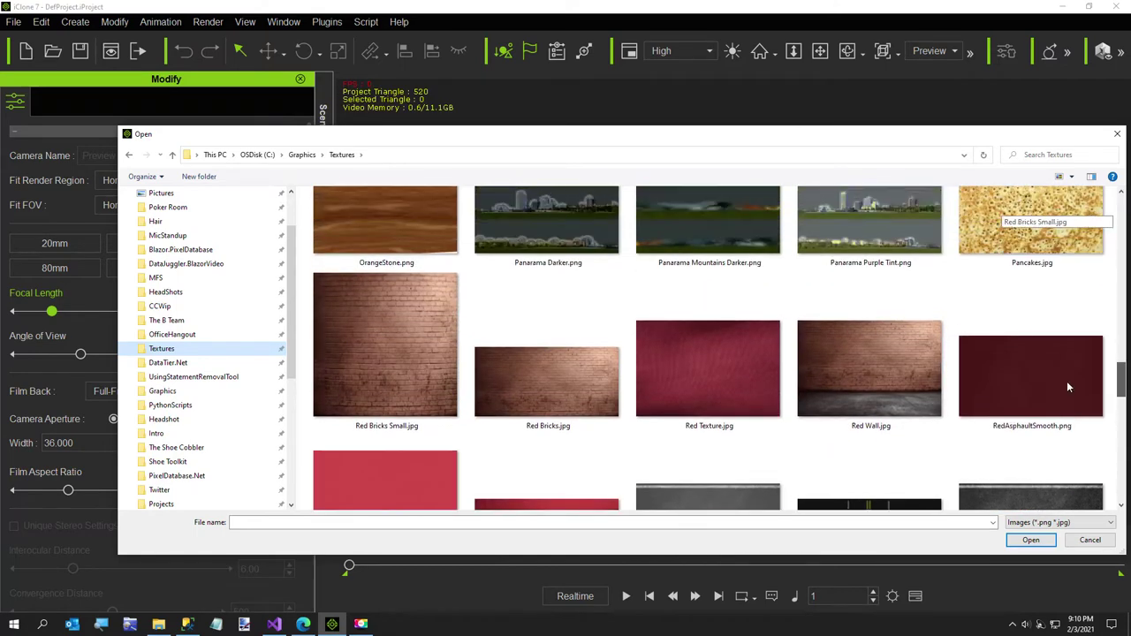
{"action": "double_click", "coordinate": [532, 381]}
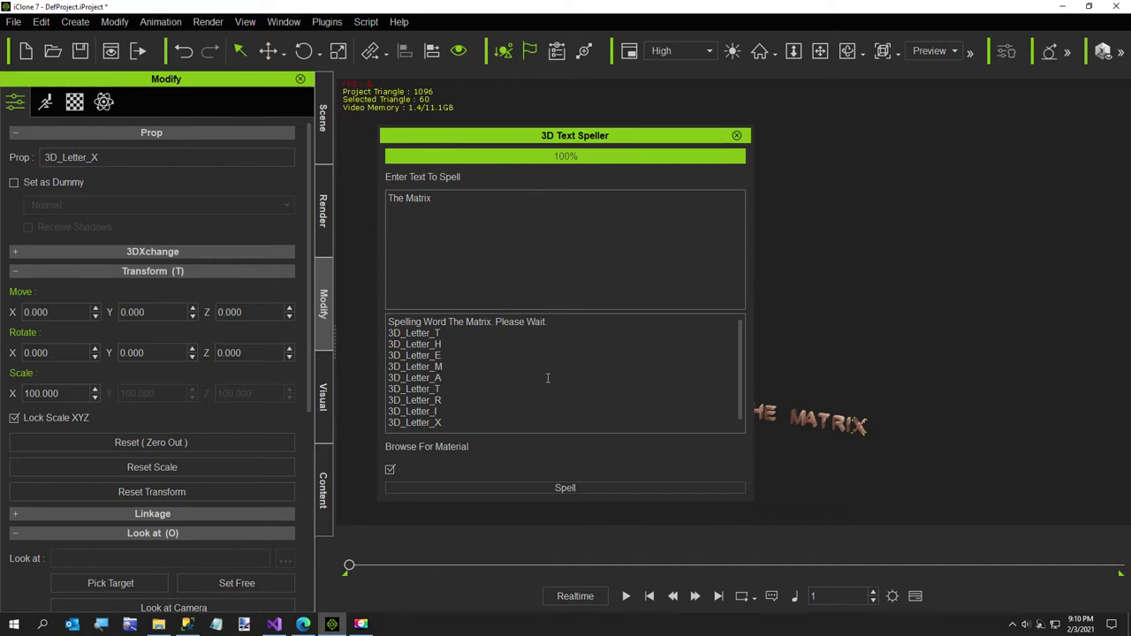
{"action": "left_click", "coordinate": [736, 135]}
Step: Move the letter M of "Matrix" along the X axis to about 37.88, away from the A
{"action": "left_click_drag", "start_coordinate": [811, 376], "coordinate": [727, 291]}
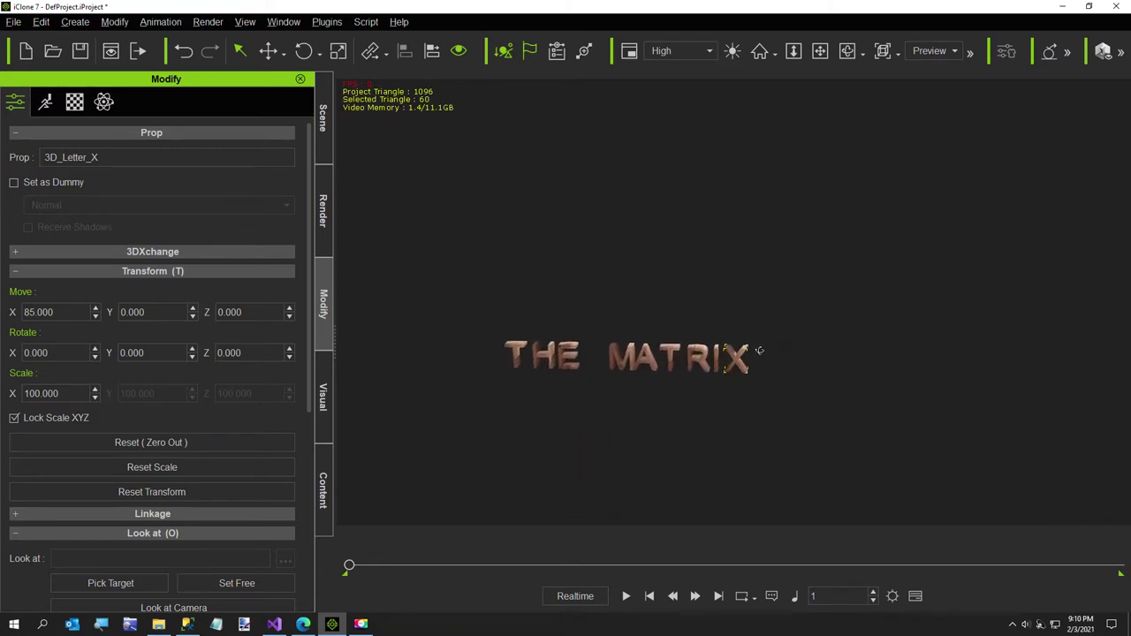
{"action": "scroll", "coordinate": [716, 371], "scroll_direction": "up", "scroll_amount": 4}
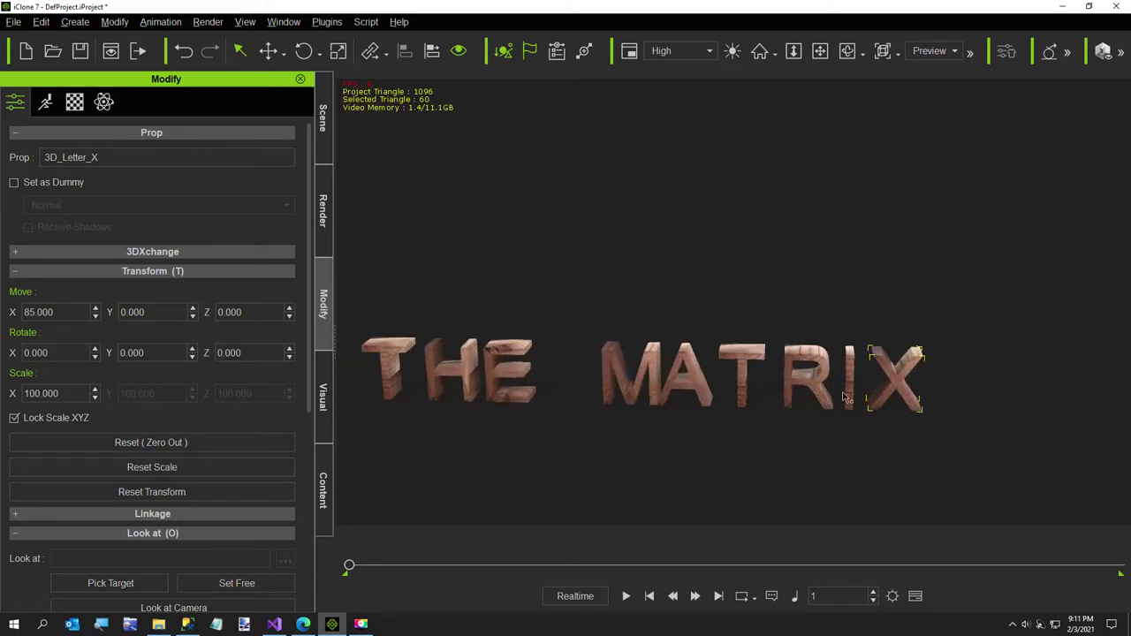
{"action": "left_click", "coordinate": [655, 392]}
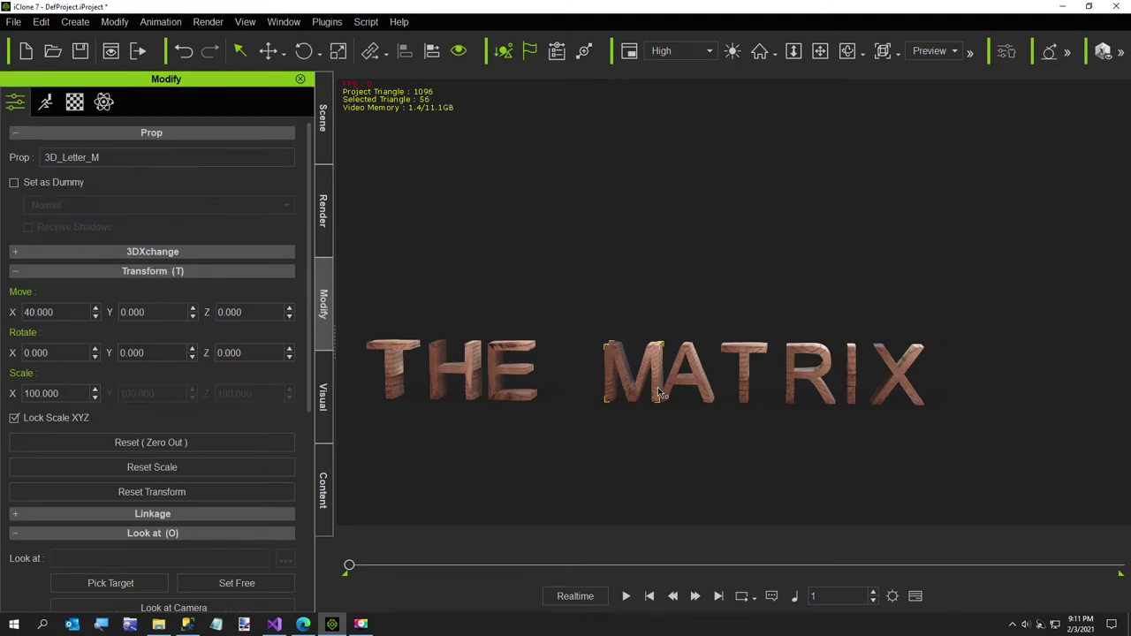
{"action": "left_click_drag", "start_coordinate": [694, 399], "coordinate": [682, 406]}
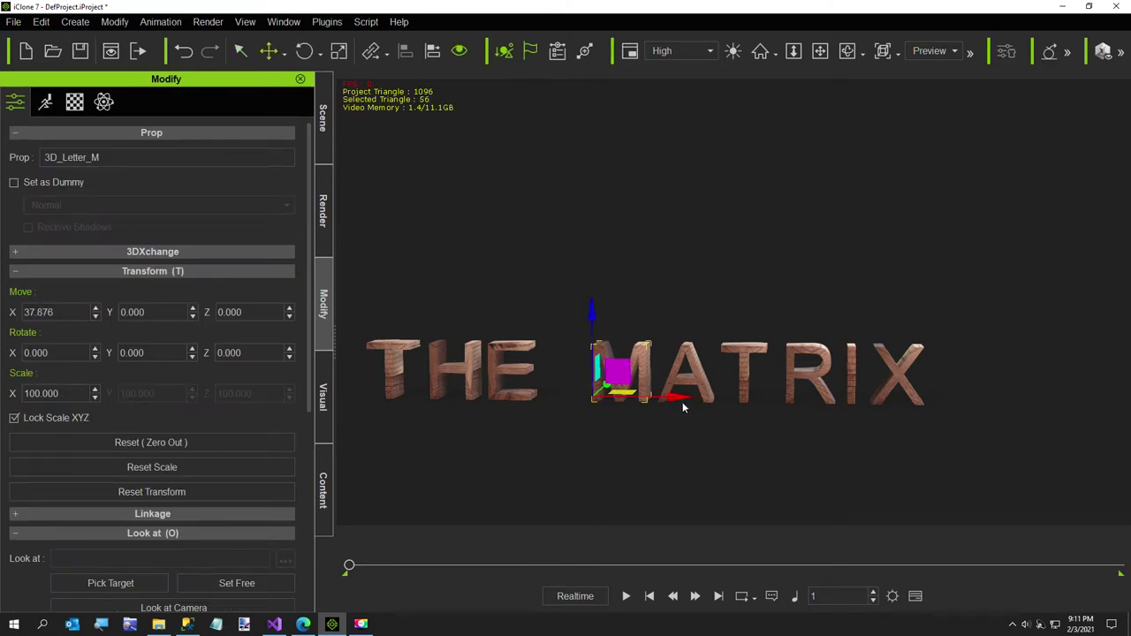
{"action": "right_click_drag", "start_coordinate": [658, 406], "coordinate": [712, 407]}
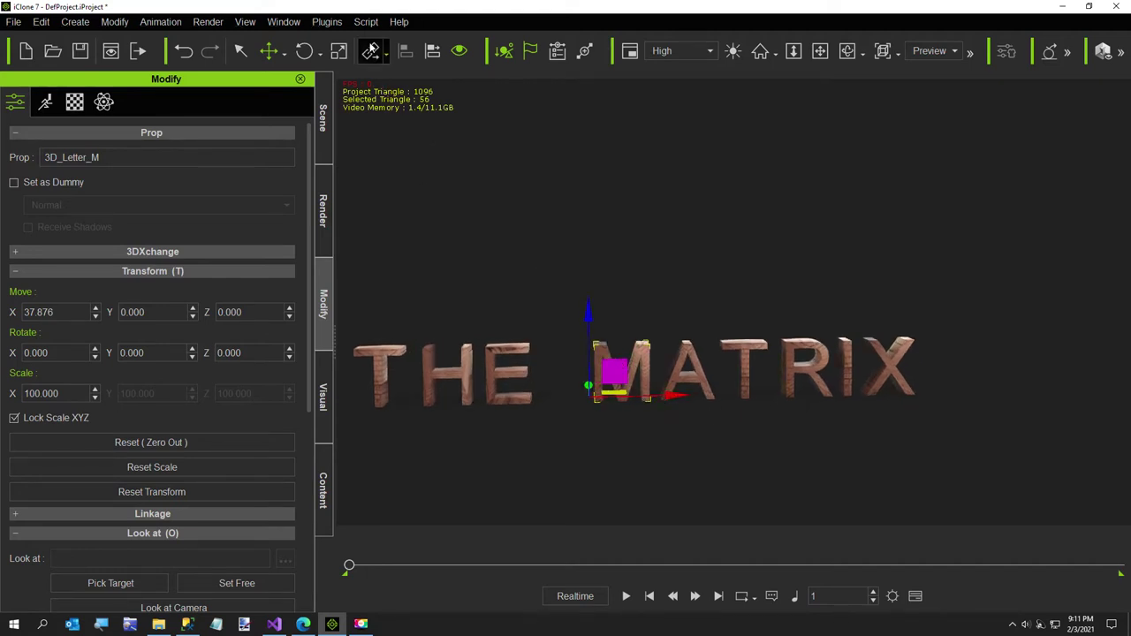
Step: Start a new project, discarding "The Matrix" text without saving
{"action": "left_click", "coordinate": [14, 24]}
{"action": "left_click", "coordinate": [53, 42]}
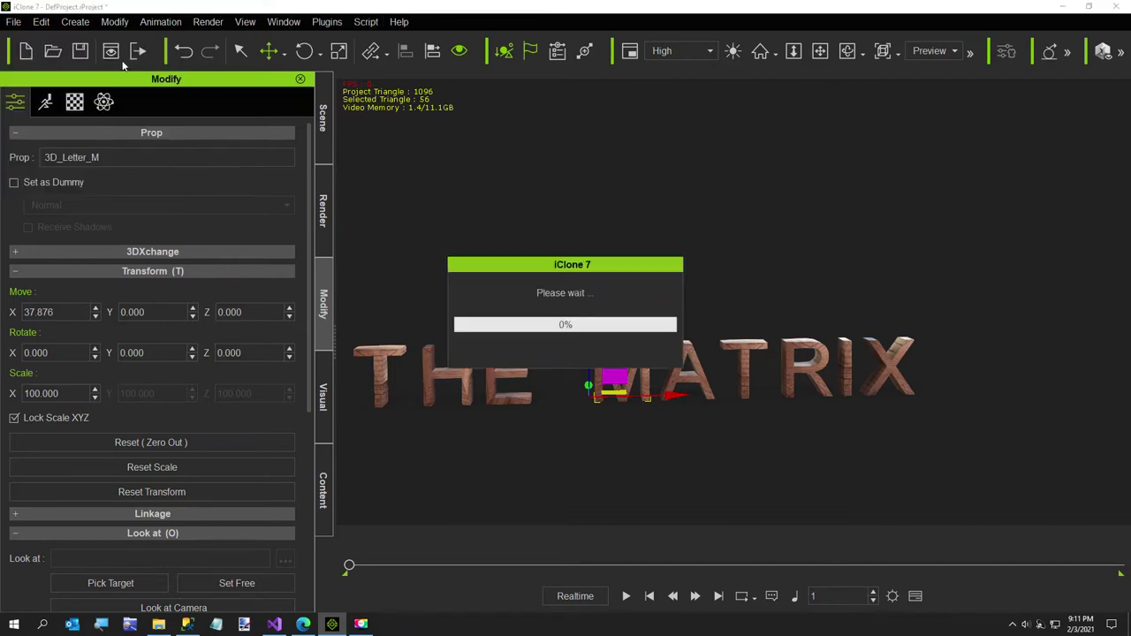
{"action": "left_click", "coordinate": [535, 343]}
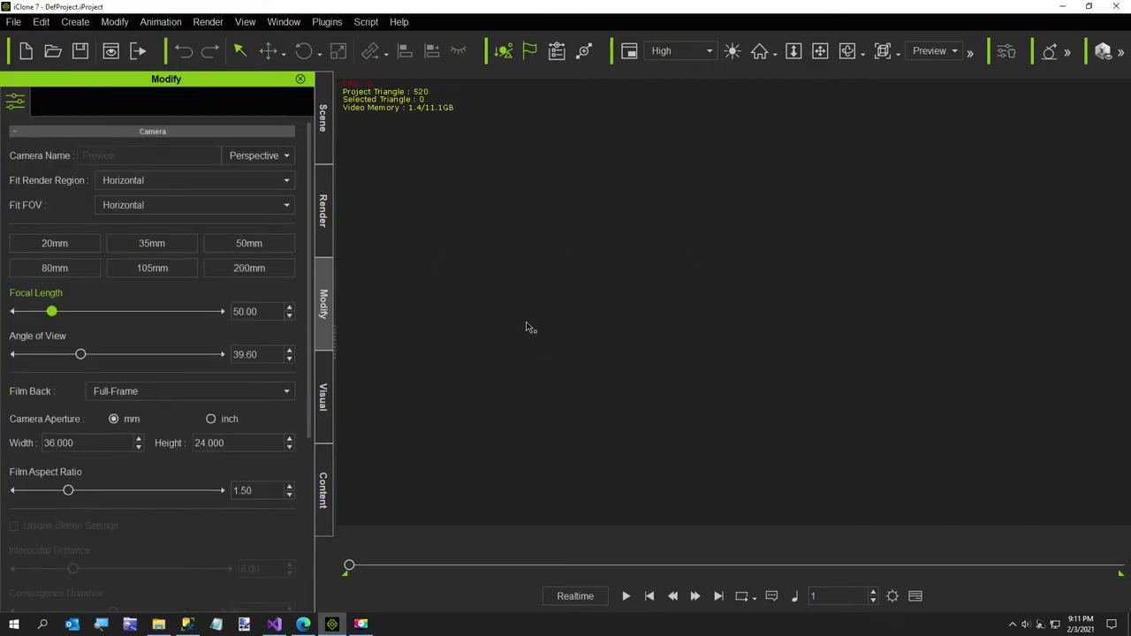
Step: Load the 3DSpeller.py Python script into the new empty project
{"action": "left_click", "coordinate": [366, 22]}
{"action": "left_click", "coordinate": [380, 42]}
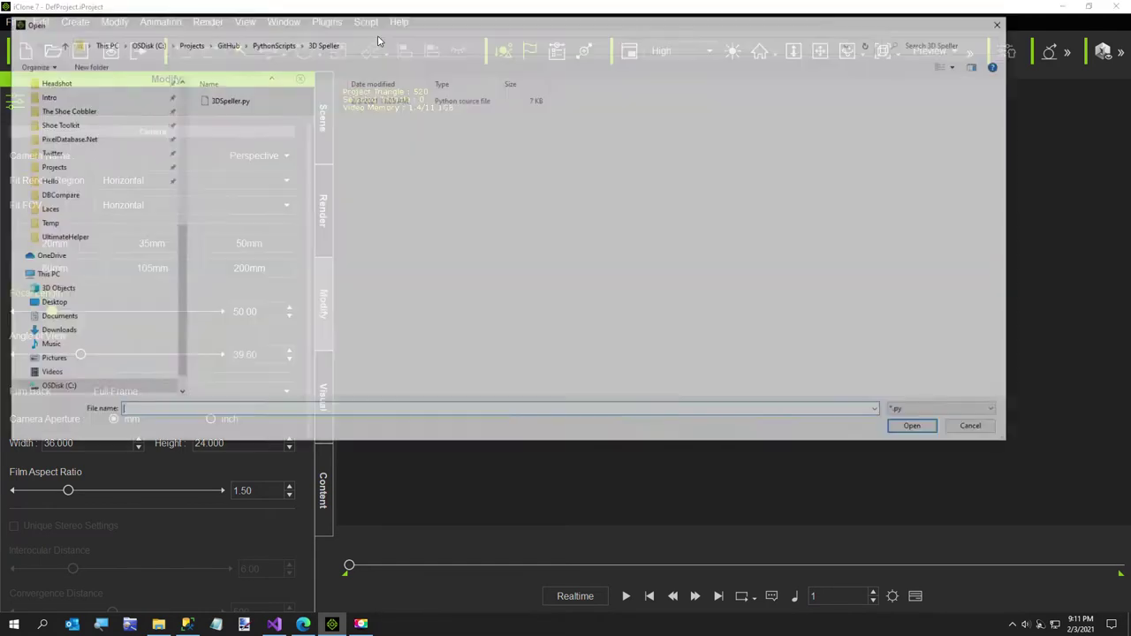
{"action": "double_click", "coordinate": [234, 101]}
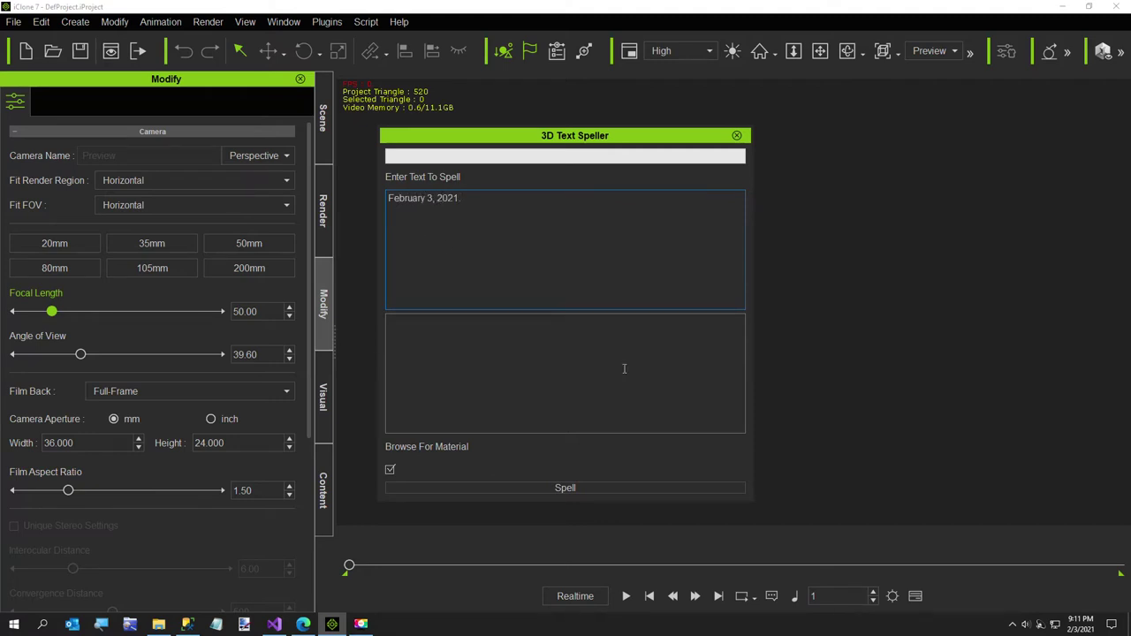
Step: Spell "February 3, 2021." using Blue Background.jpg from the Graphics folder as material, and close the 3D Text Speller
{"action": "left_click", "coordinate": [579, 485]}
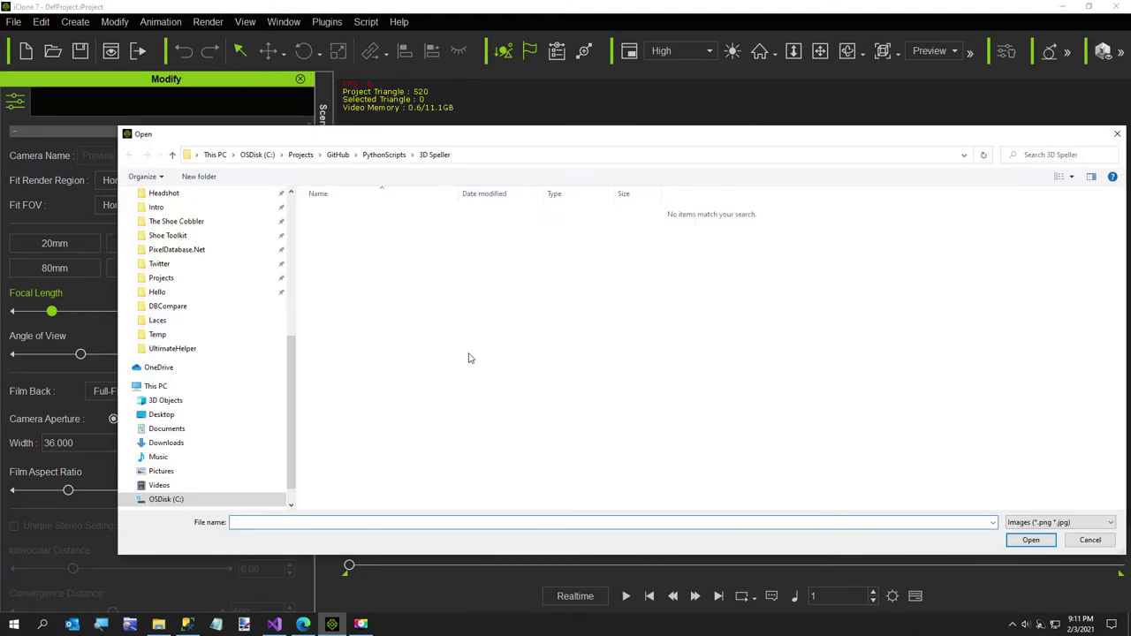
{"action": "scroll", "coordinate": [293, 375], "scroll_direction": "up", "scroll_amount": 3}
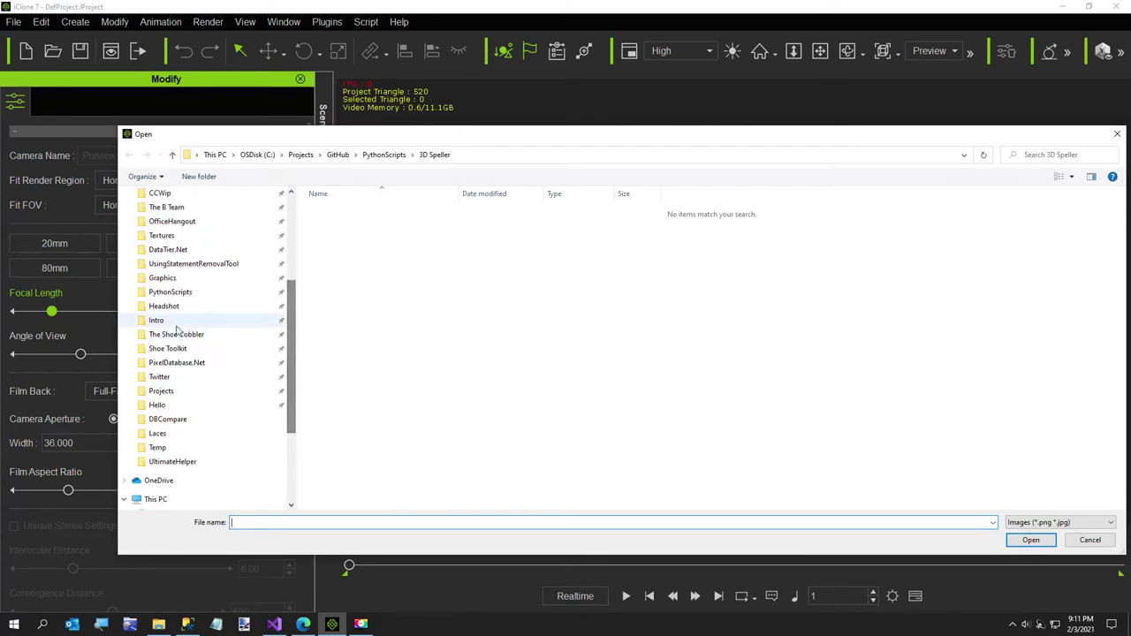
{"action": "left_click", "coordinate": [161, 277]}
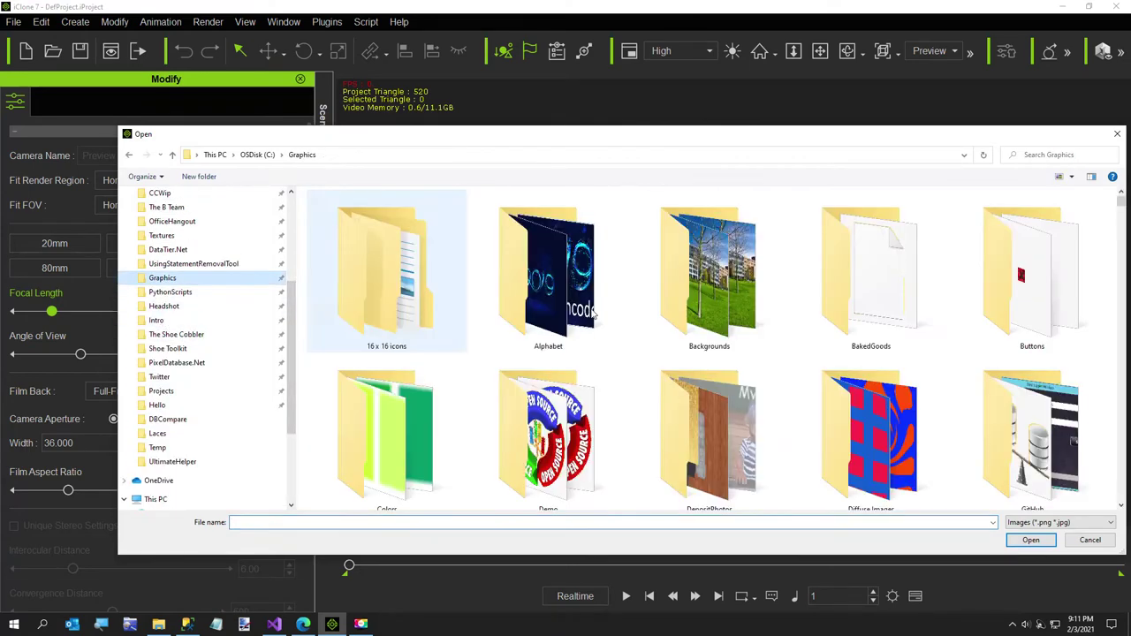
{"action": "scroll", "coordinate": [630, 320], "scroll_direction": "down", "scroll_amount": 15}
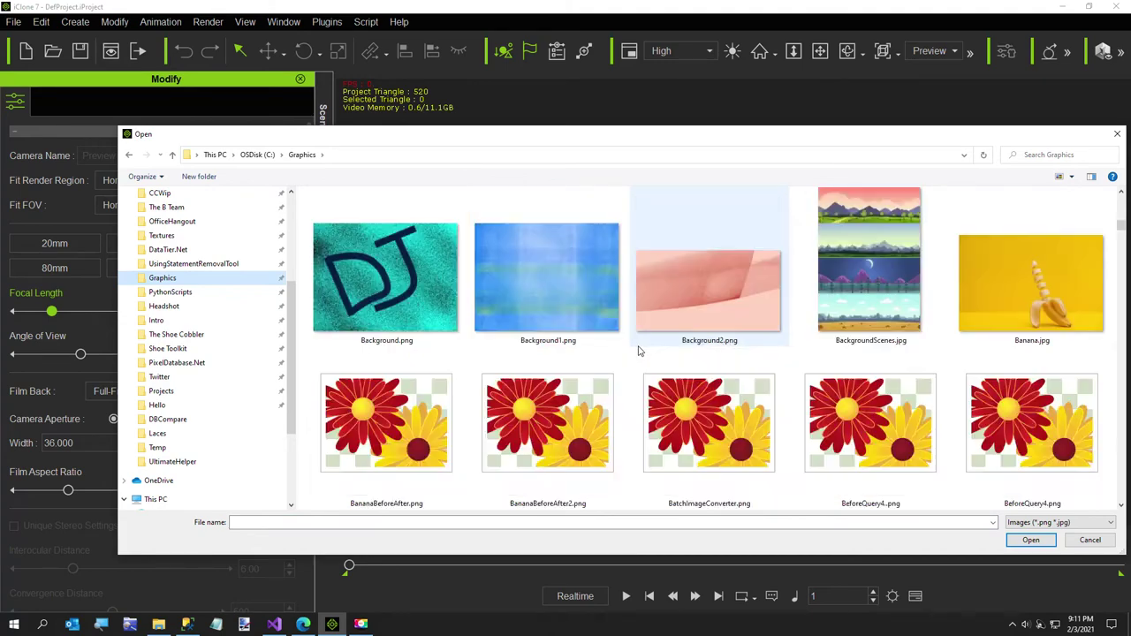
{"action": "scroll", "coordinate": [639, 351], "scroll_direction": "down", "scroll_amount": 15}
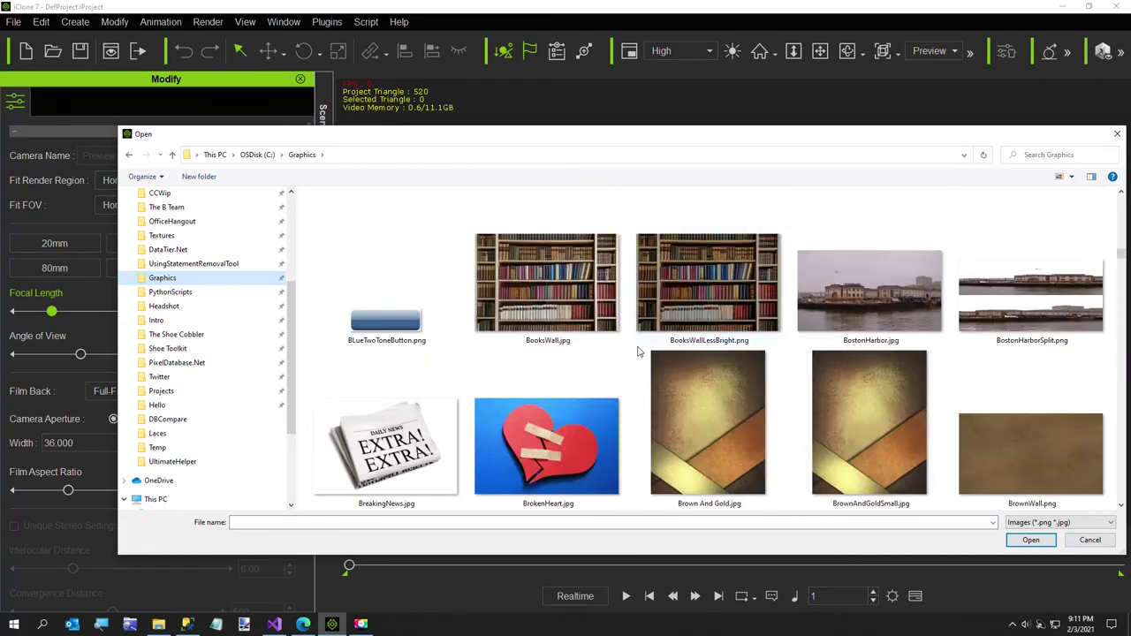
{"action": "scroll", "coordinate": [610, 351], "scroll_direction": "up", "scroll_amount": 10}
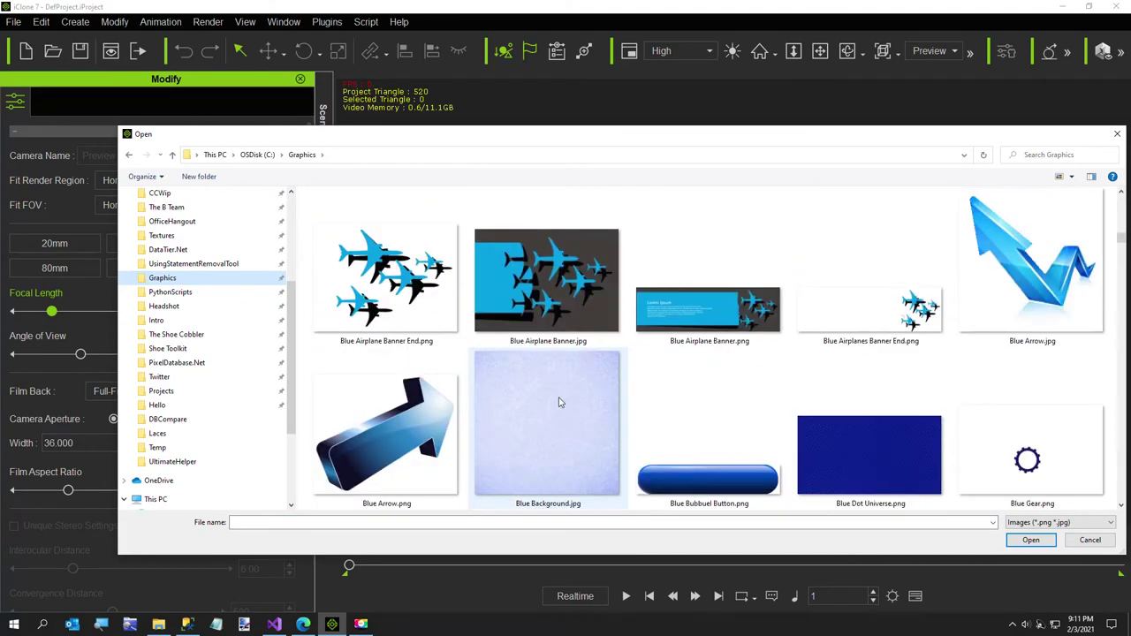
{"action": "double_click", "coordinate": [558, 402]}
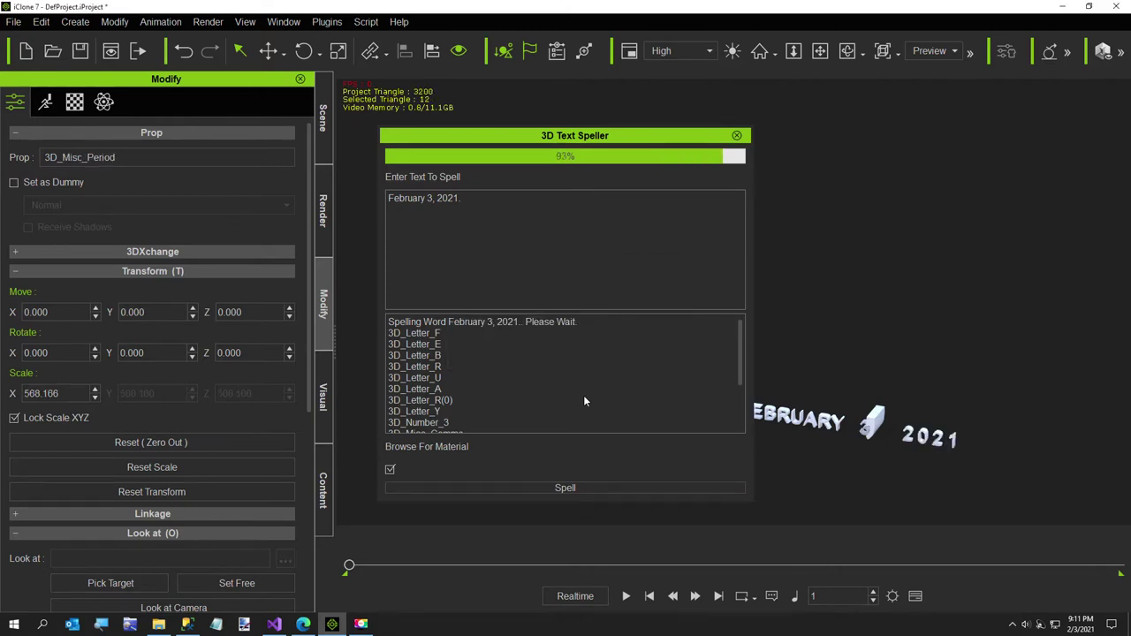
{"action": "left_click", "coordinate": [737, 135]}
Step: Set the scale of the oversized comma after the 3 to 100 on all axes
{"action": "left_click", "coordinate": [872, 421]}
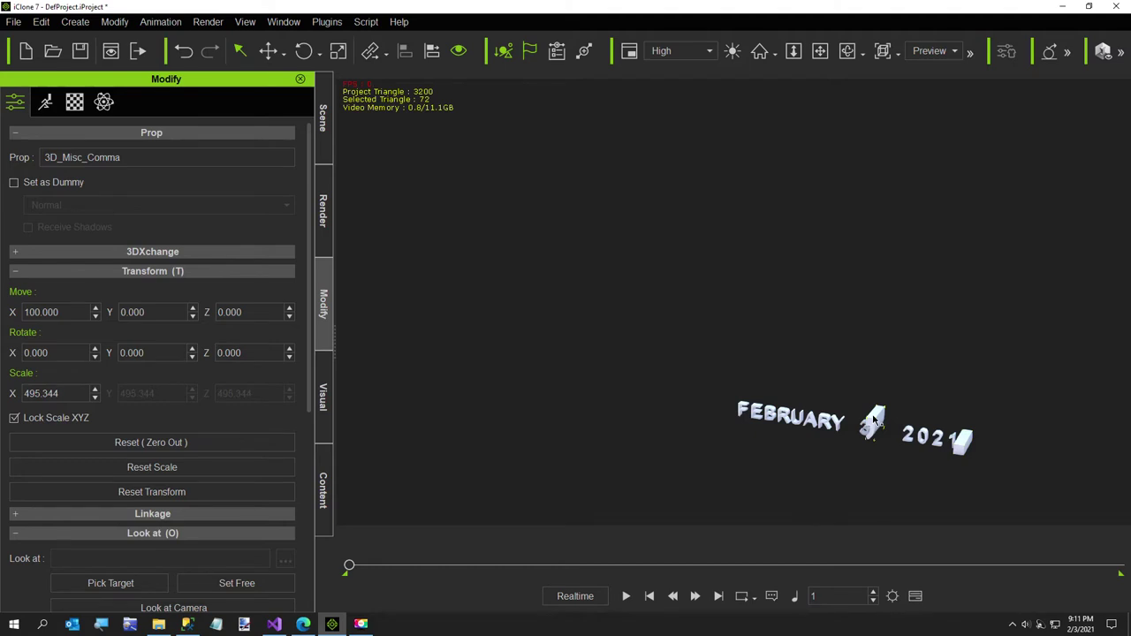
{"action": "left_click", "coordinate": [322, 490]}
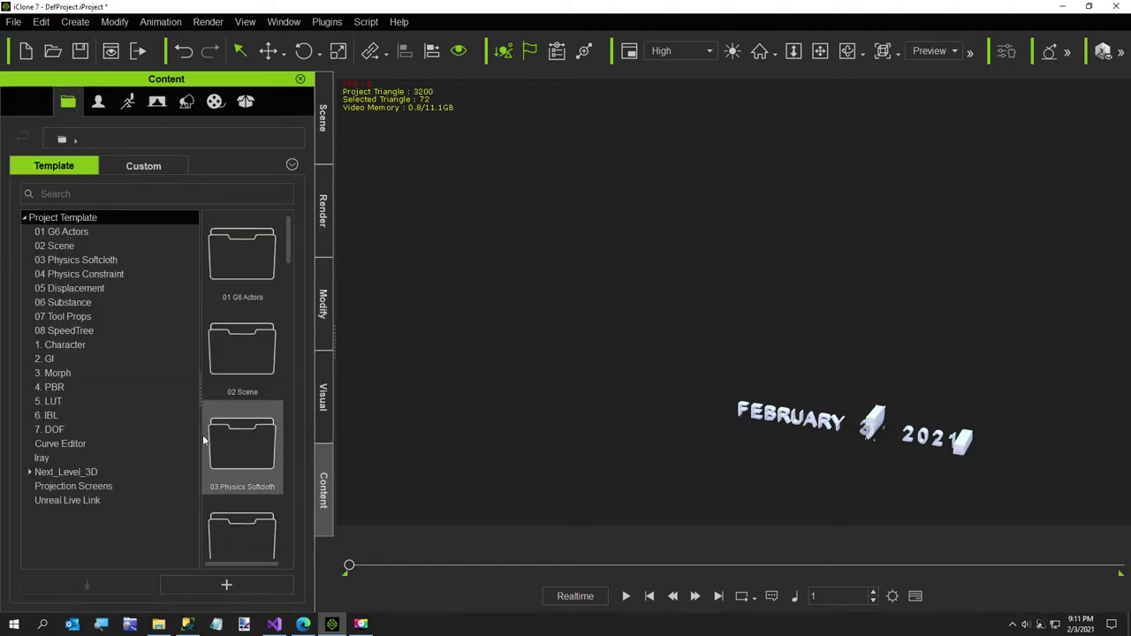
{"action": "left_click", "coordinate": [323, 334]}
{"action": "left_click_drag", "start_coordinate": [55, 395], "coordinate": [2, 402]}
{"action": "type", "text": "1"}
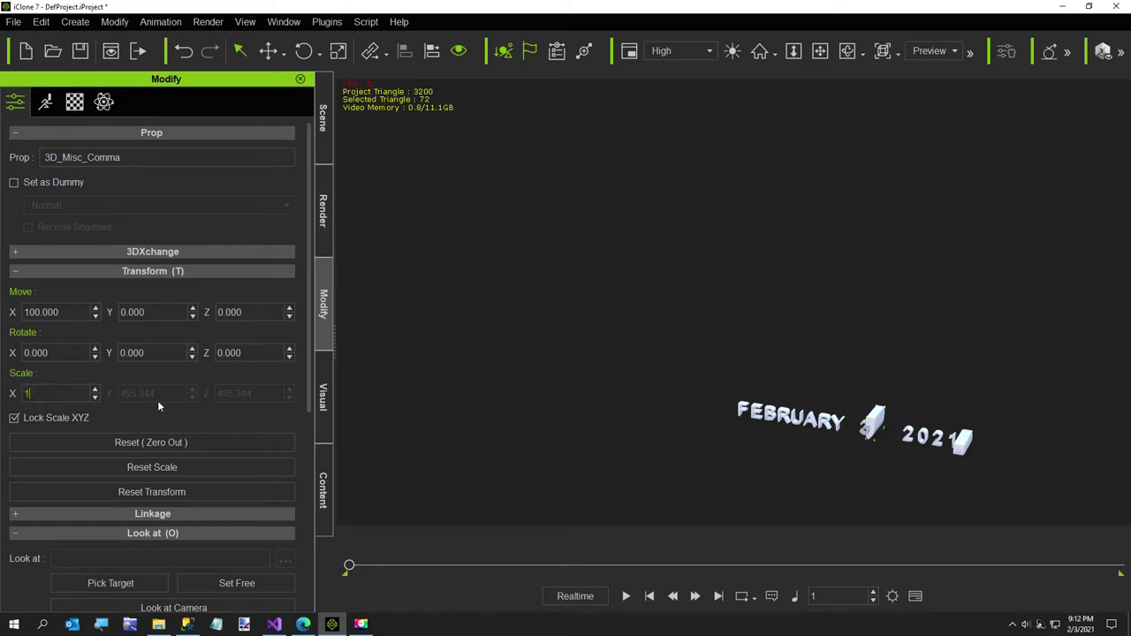
{"action": "type", "text": "00"}
{"action": "key", "text": "Return"}
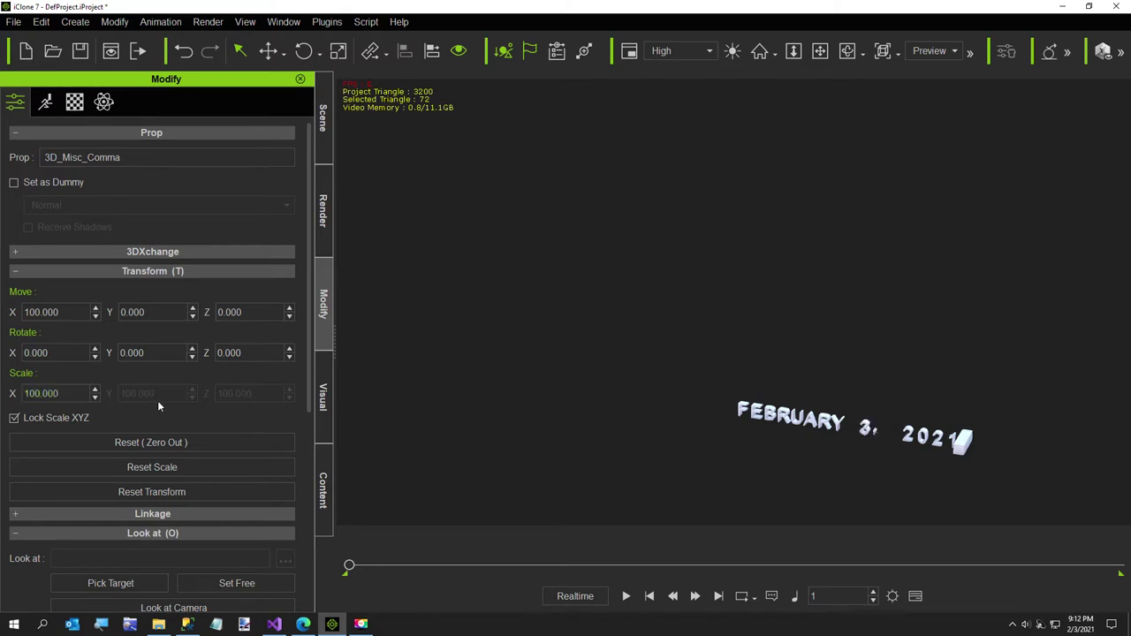
Step: Lower the comma to Z about -2.56 and move it closer to the 3, to X about 97.58
{"action": "right_click_drag", "start_coordinate": [981, 393], "coordinate": [941, 342]}
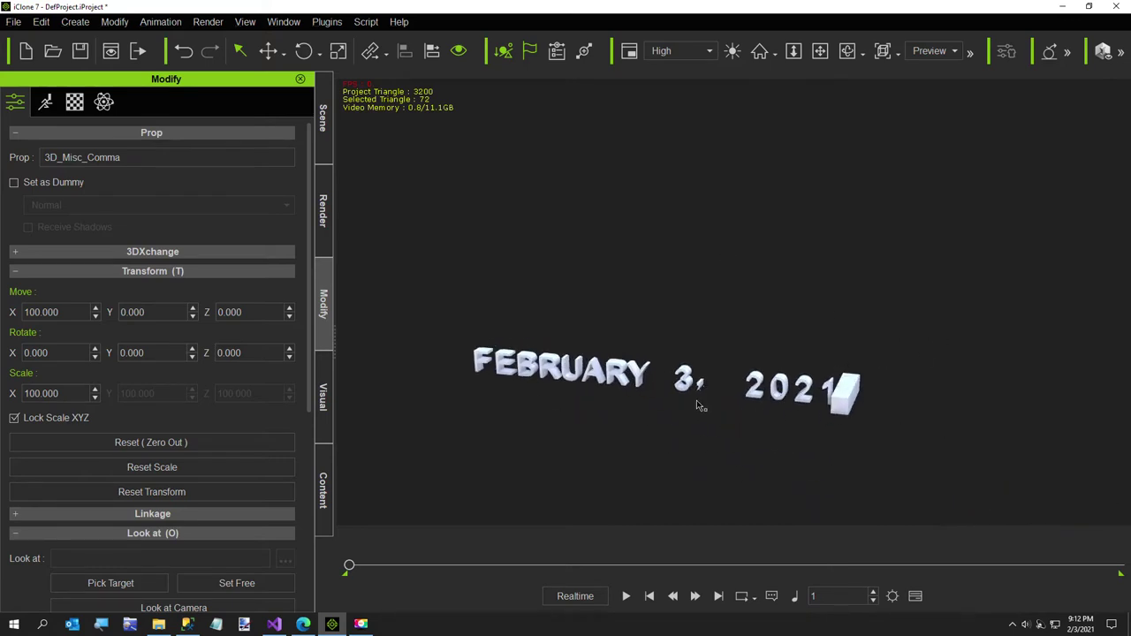
{"action": "key", "text": "w"}
{"action": "left_click_drag", "start_coordinate": [697, 309], "coordinate": [695, 313]}
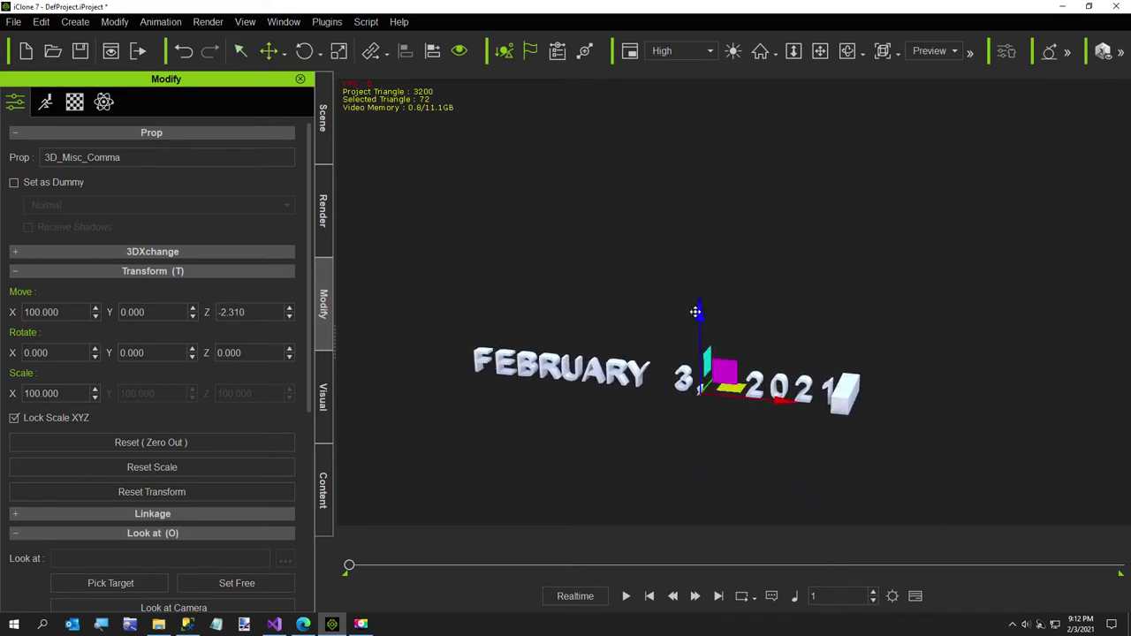
{"action": "left_click_drag", "start_coordinate": [778, 399], "coordinate": [799, 405]}
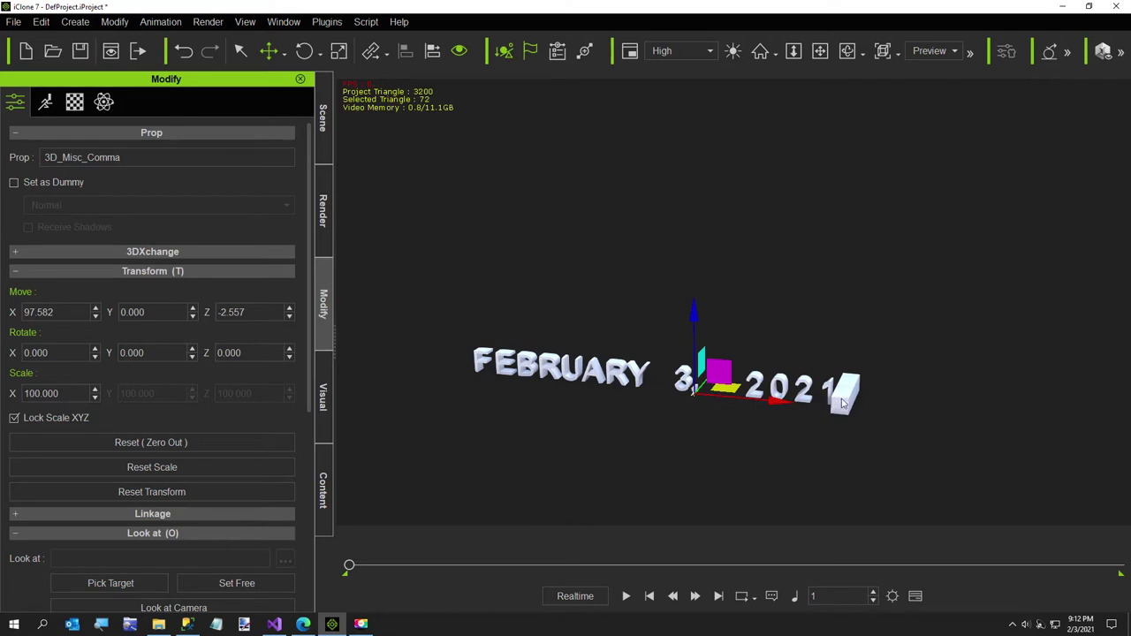
Step: Scale the period after 2021 to 100 and move it to X about 157.73 and Z about -0.57
{"action": "left_click", "coordinate": [839, 404]}
{"action": "double_click", "coordinate": [41, 393]}
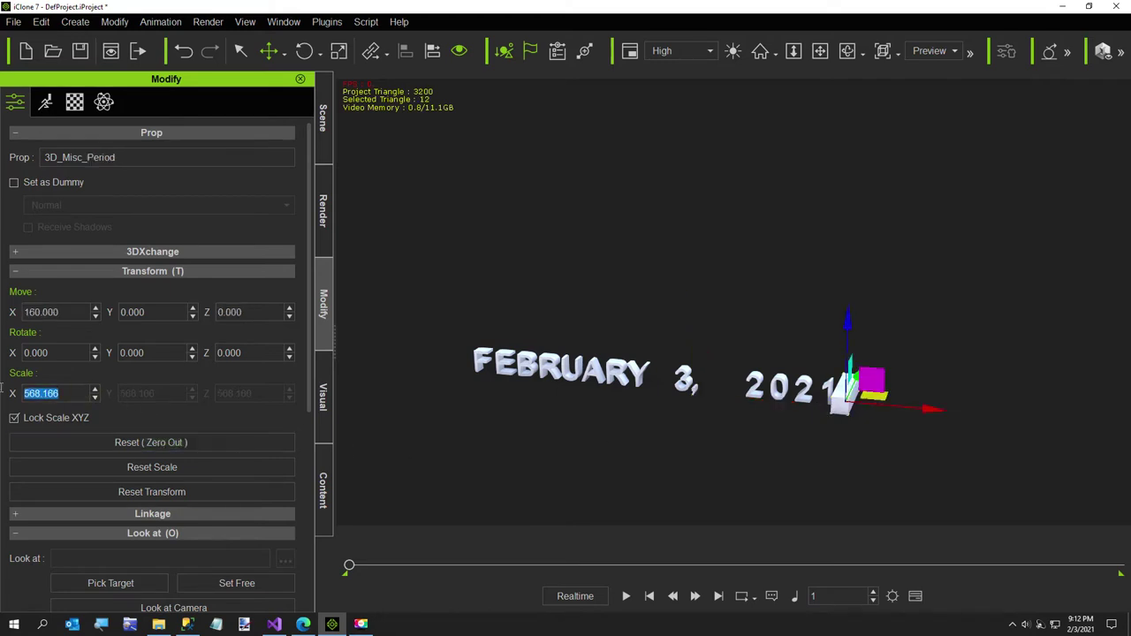
{"action": "type", "text": "100"}
{"action": "key", "text": "Return"}
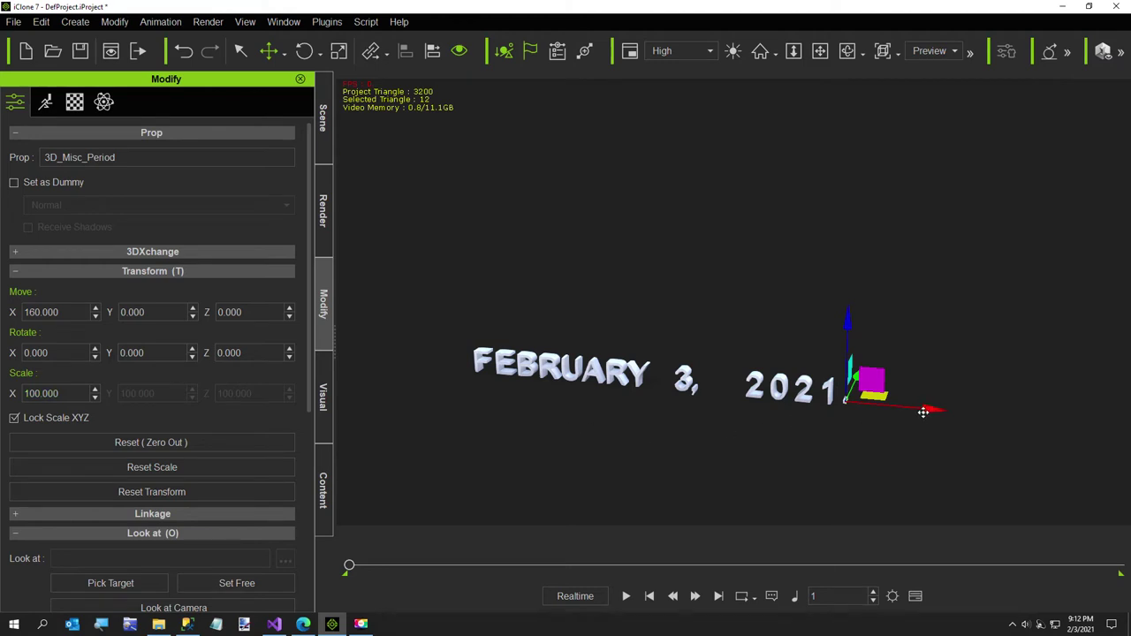
{"action": "left_click_drag", "start_coordinate": [923, 412], "coordinate": [917, 411]}
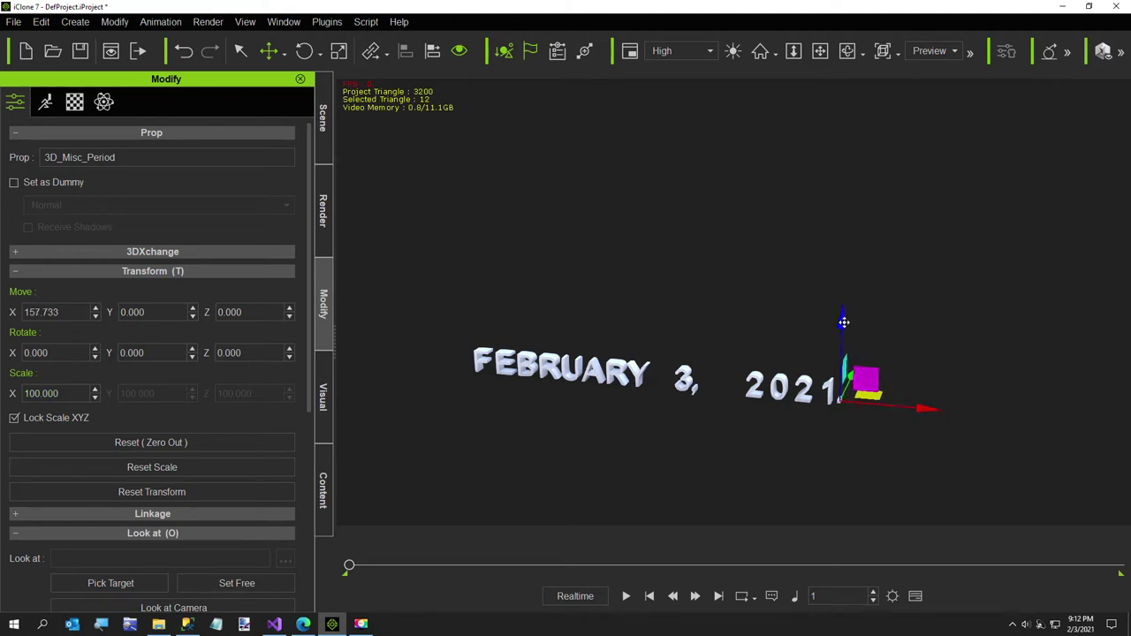
{"action": "left_click_drag", "start_coordinate": [844, 322], "coordinate": [840, 324]}
Step: Move the comma slightly away from the 3 along the X axis, to about 98.76
{"action": "right_click_drag", "start_coordinate": [777, 342], "coordinate": [645, 273]}
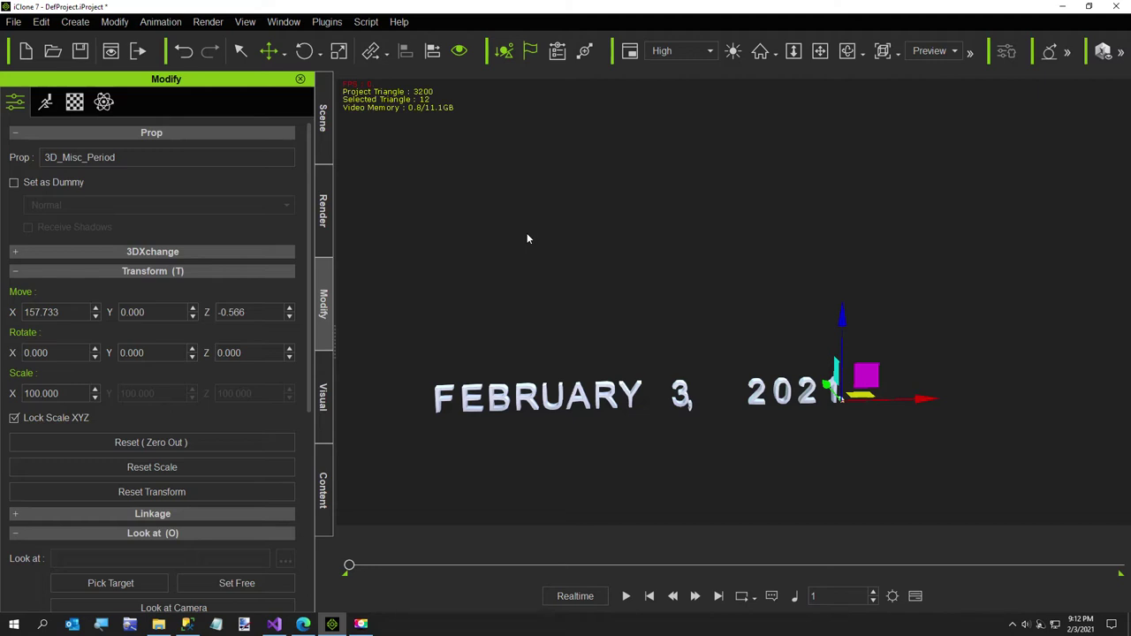
{"action": "left_click", "coordinate": [690, 409]}
{"action": "left_click_drag", "start_coordinate": [774, 411], "coordinate": [777, 409]}
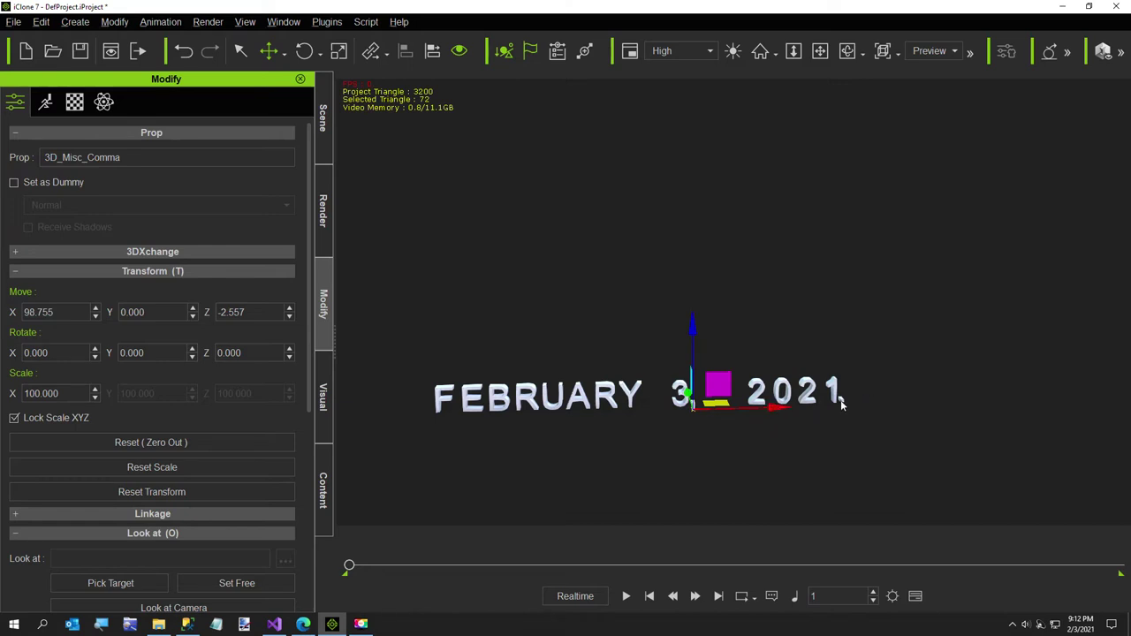
{"action": "right_click_drag", "start_coordinate": [748, 361], "coordinate": [710, 375]}
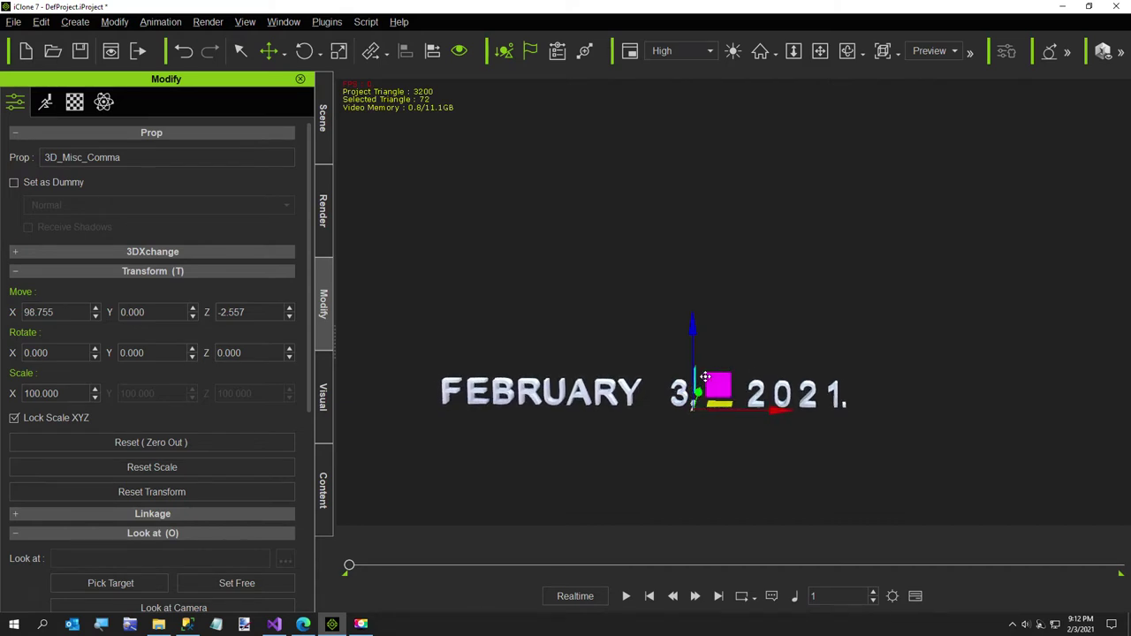
{"action": "middle_click_drag", "start_coordinate": [631, 307], "coordinate": [700, 300]}
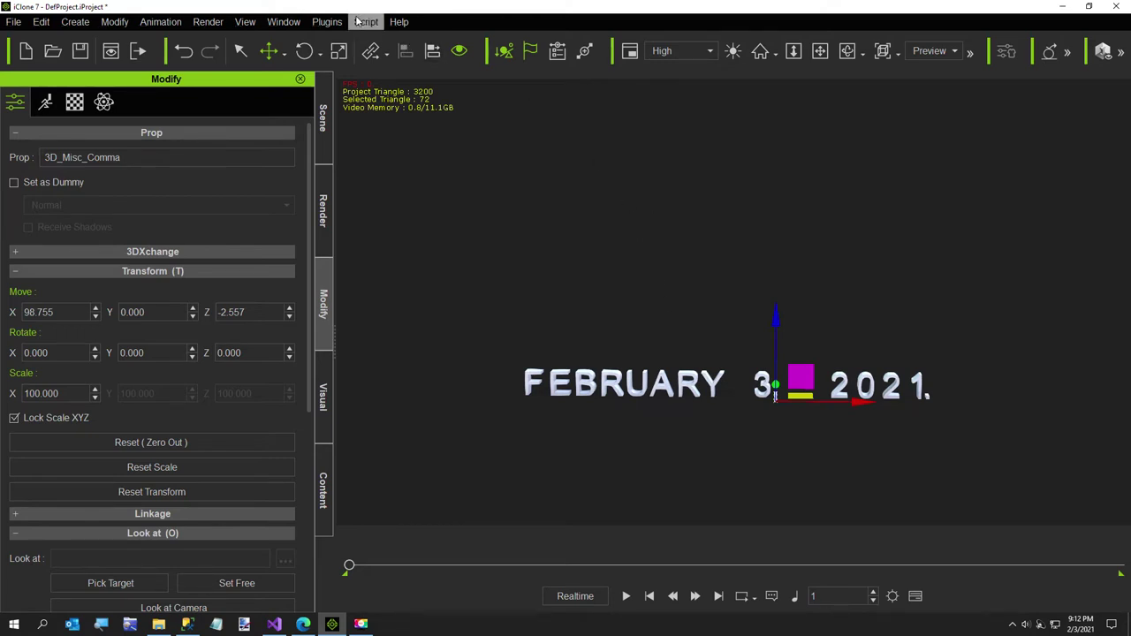
Step: Start a new project, discarding the "February 3, 2021." text without saving
{"action": "left_click", "coordinate": [13, 24]}
{"action": "left_click", "coordinate": [15, 41]}
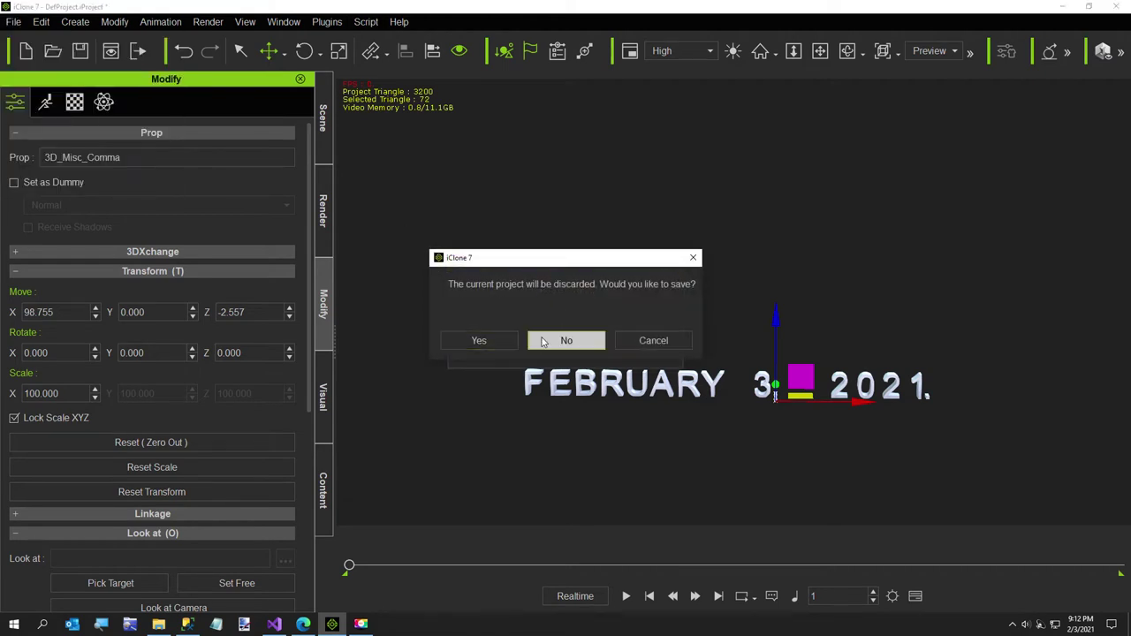
{"action": "left_click", "coordinate": [541, 338]}
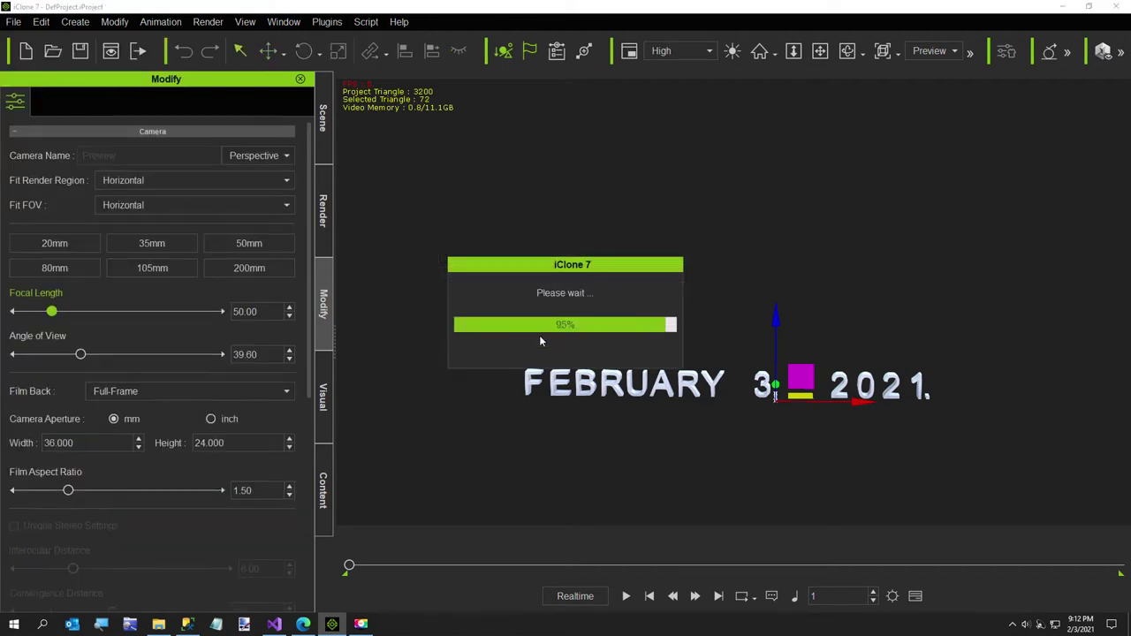
Step: Load the 3DSpeller.py script again to open an empty 3D Text Speller
{"action": "left_click", "coordinate": [358, 24]}
{"action": "left_click", "coordinate": [393, 42]}
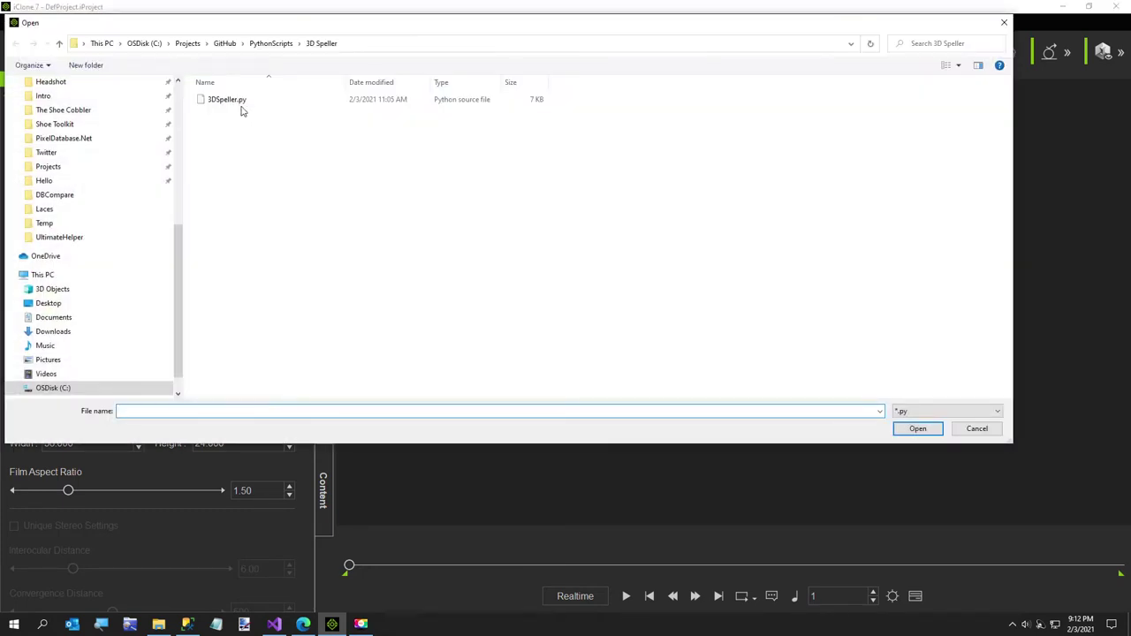
{"action": "double_click", "coordinate": [235, 103]}
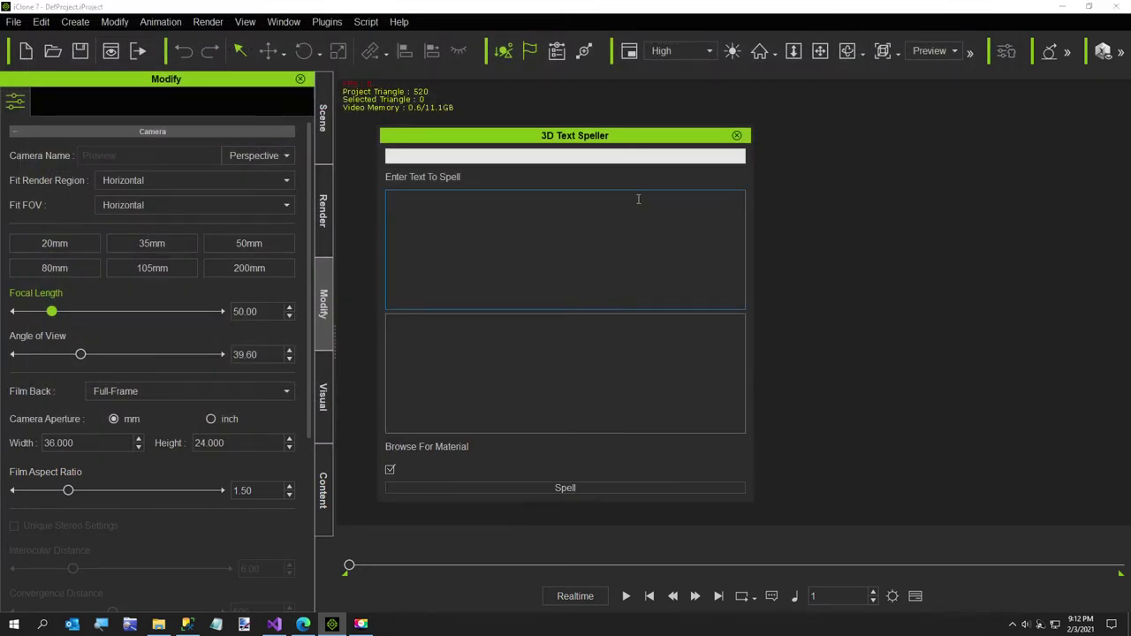
Step: Enter "3D Text Speller" and "For IClone" on two lines, start spelling, and browse to the Textures folder for the material image
{"action": "type", "text": "3D Text Speller"}
{"action": "left_click", "coordinate": [496, 488]}
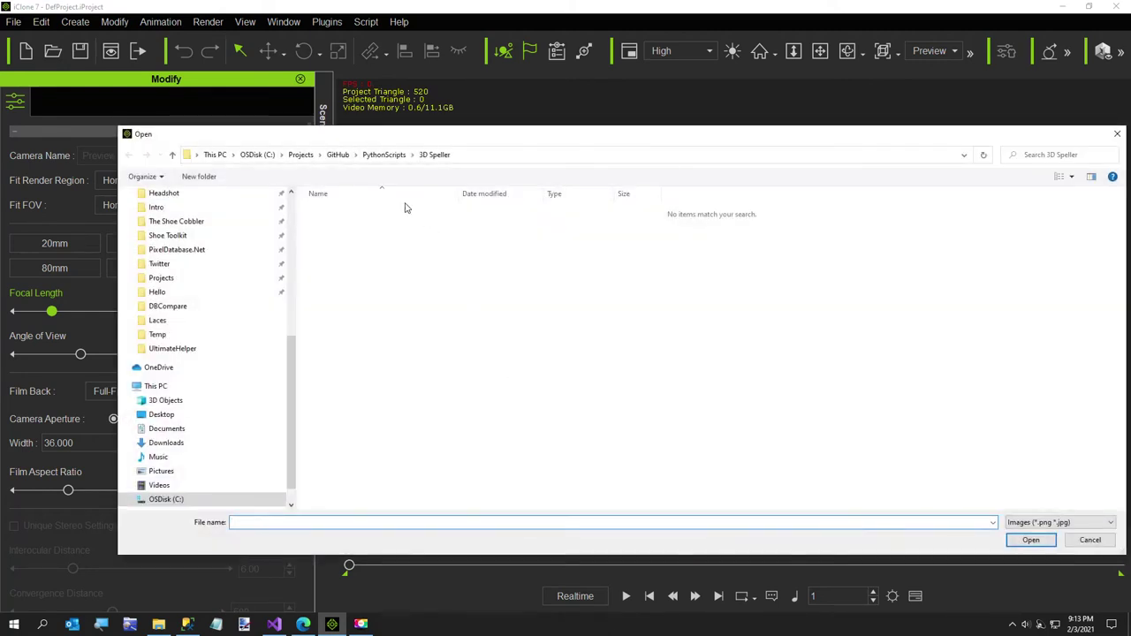
{"action": "scroll", "coordinate": [212, 367], "scroll_direction": "up", "scroll_amount": 2}
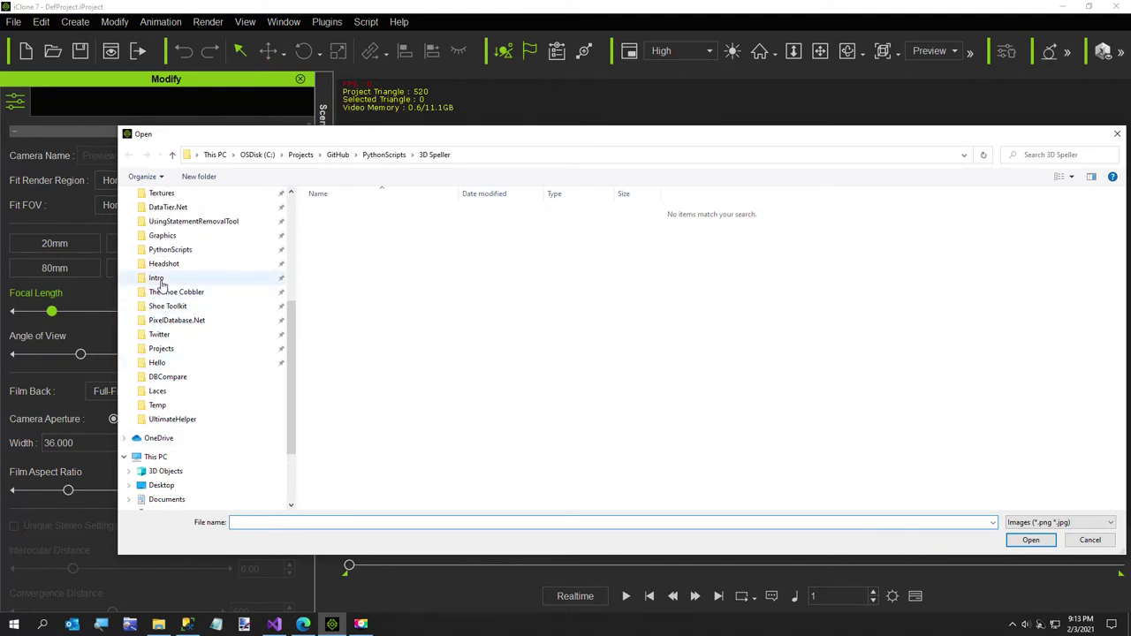
{"action": "scroll", "coordinate": [177, 247], "scroll_direction": "up", "scroll_amount": 1}
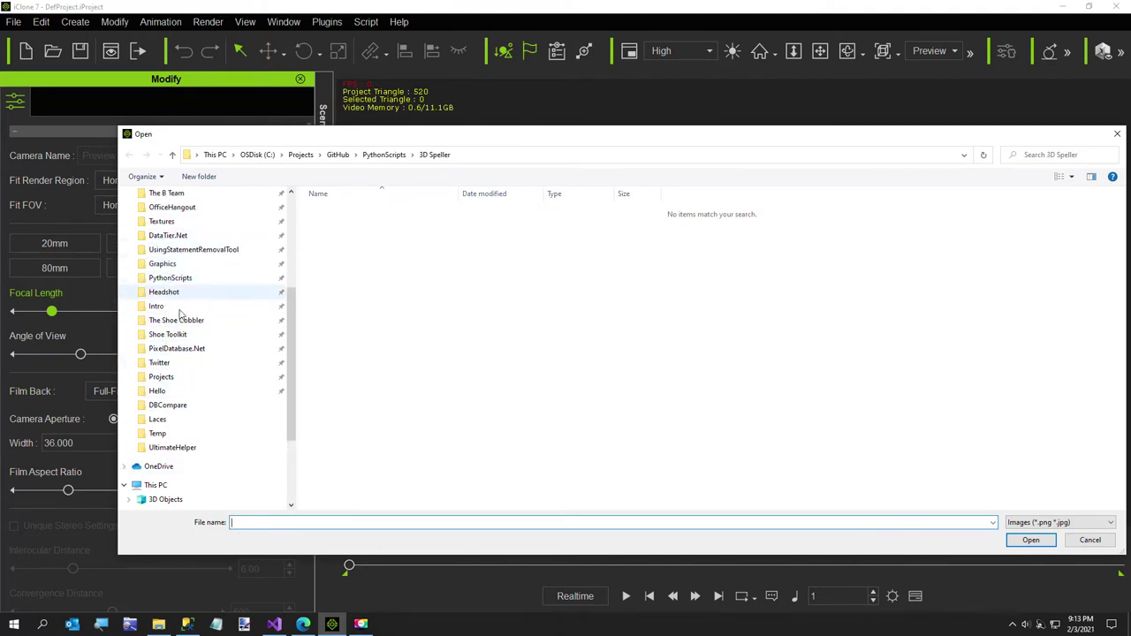
{"action": "scroll", "coordinate": [157, 393], "scroll_direction": "up", "scroll_amount": 1}
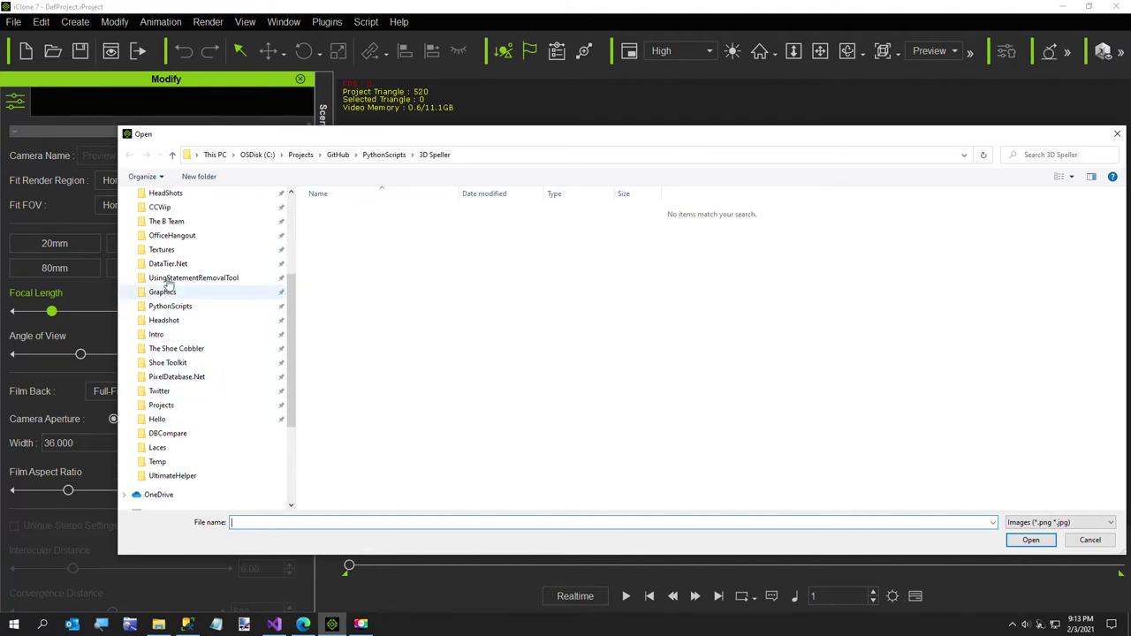
{"action": "left_click", "coordinate": [161, 251]}
Step: Generate the 3D text with Blue Blend Small.png as its material, dismissing the file error, and close the 3D Text Speller
{"action": "scroll", "coordinate": [663, 348], "scroll_direction": "down", "scroll_amount": 5}
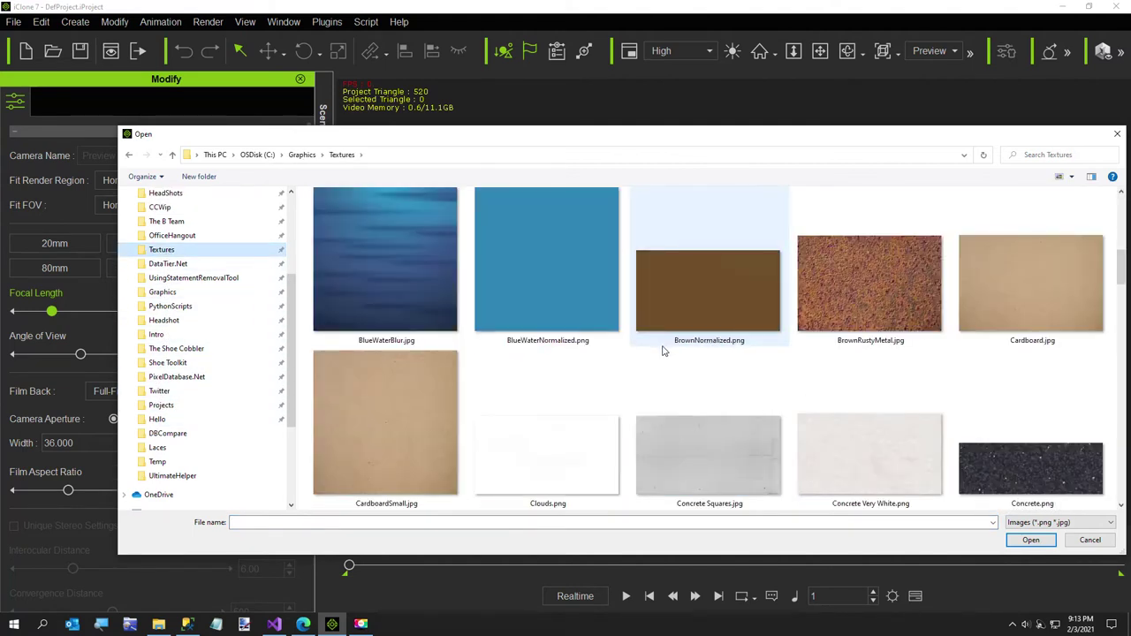
{"action": "scroll", "coordinate": [663, 352], "scroll_direction": "down", "scroll_amount": 4}
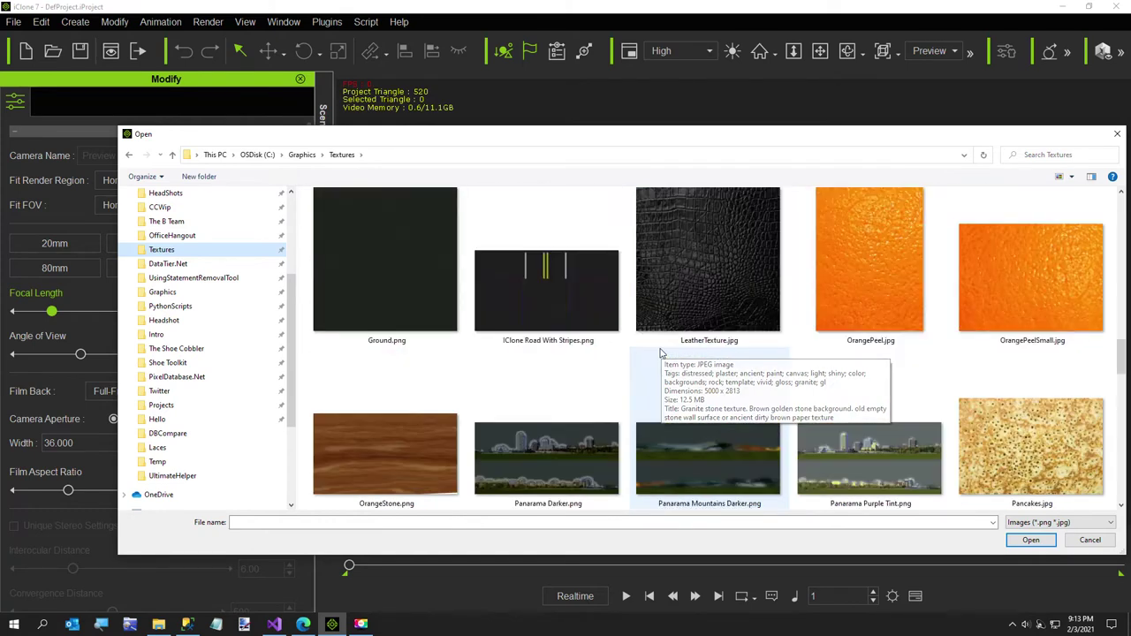
{"action": "scroll", "coordinate": [660, 353], "scroll_direction": "down", "scroll_amount": 8}
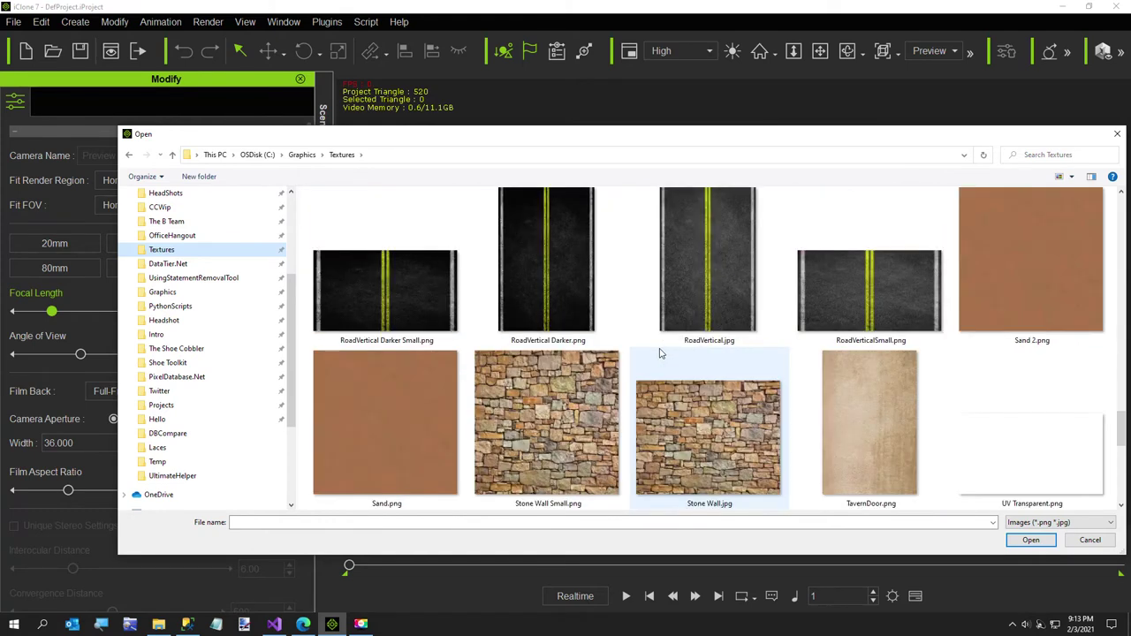
{"action": "scroll", "coordinate": [659, 354], "scroll_direction": "up", "scroll_amount": 10}
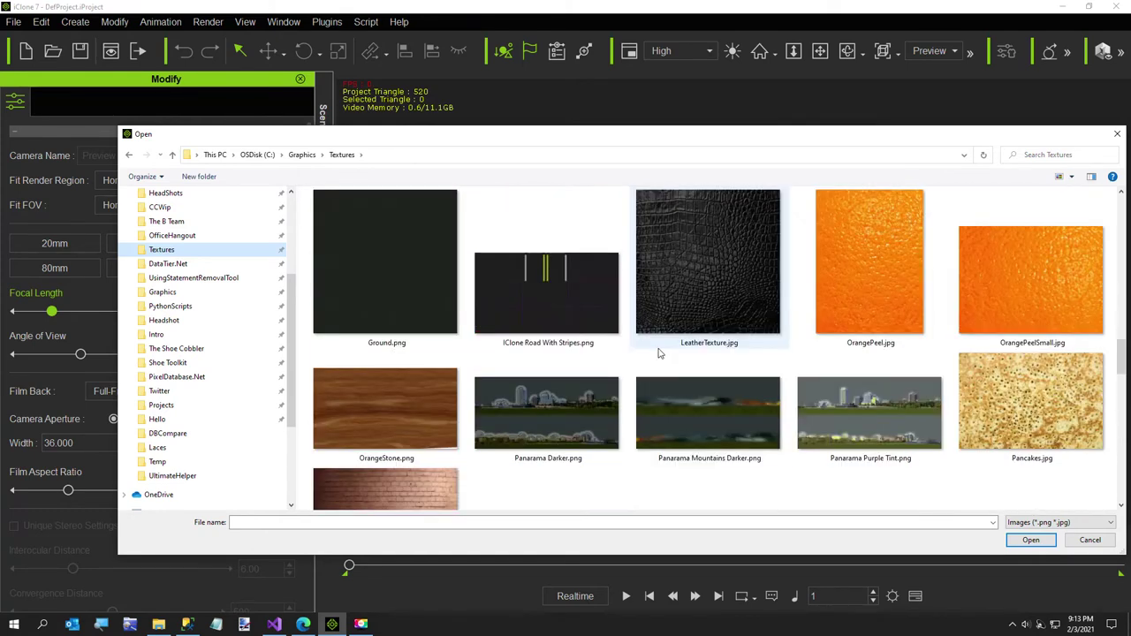
{"action": "scroll", "coordinate": [657, 353], "scroll_direction": "down", "scroll_amount": 2}
{"action": "scroll", "coordinate": [657, 354], "scroll_direction": "up", "scroll_amount": 10}
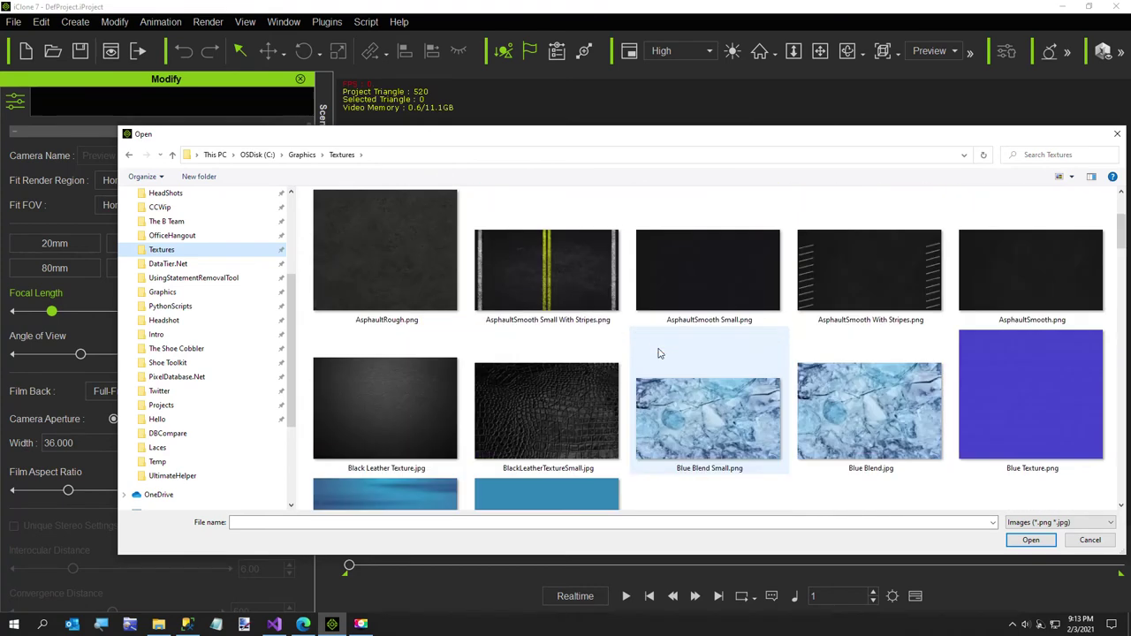
{"action": "left_click", "coordinate": [747, 430]}
{"action": "double_click", "coordinate": [745, 428]}
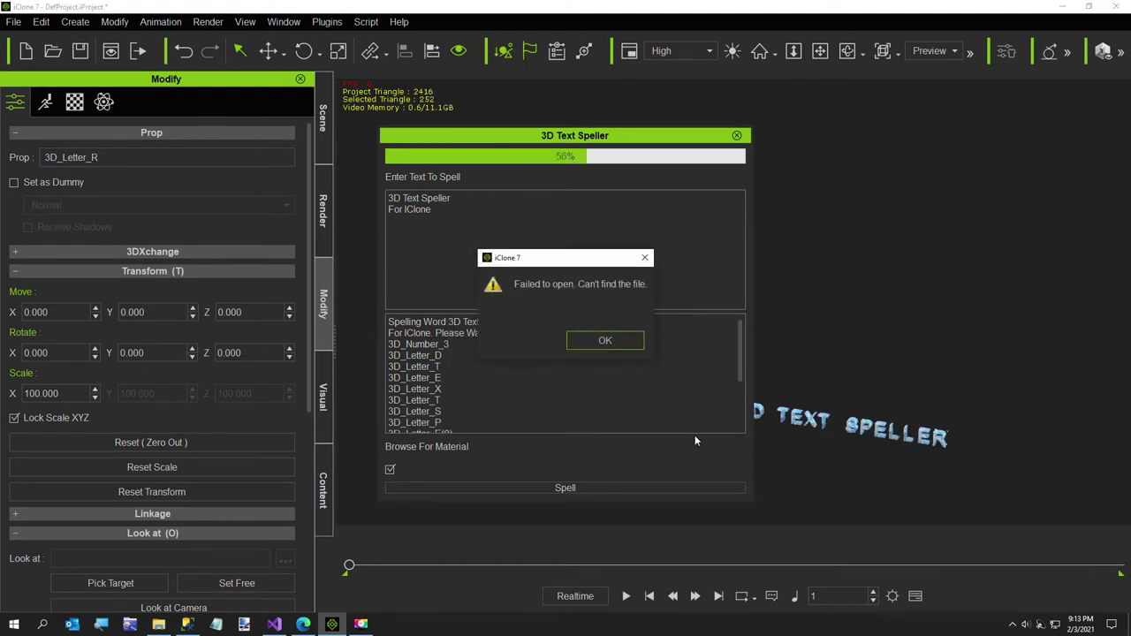
{"action": "left_click", "coordinate": [625, 341]}
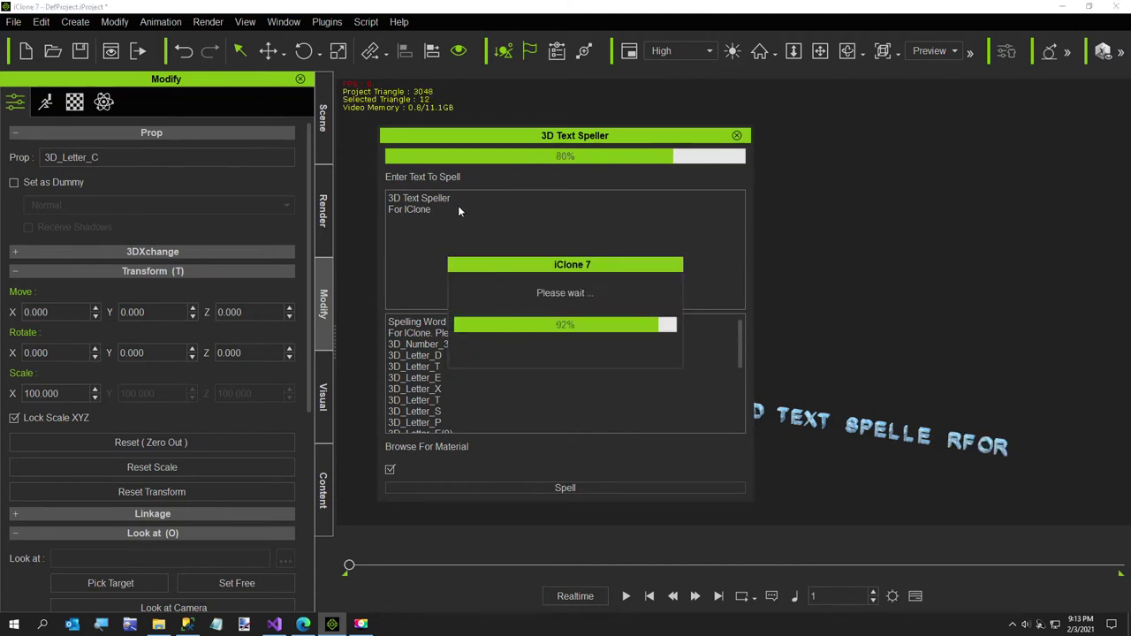
{"action": "left_click", "coordinate": [736, 138]}
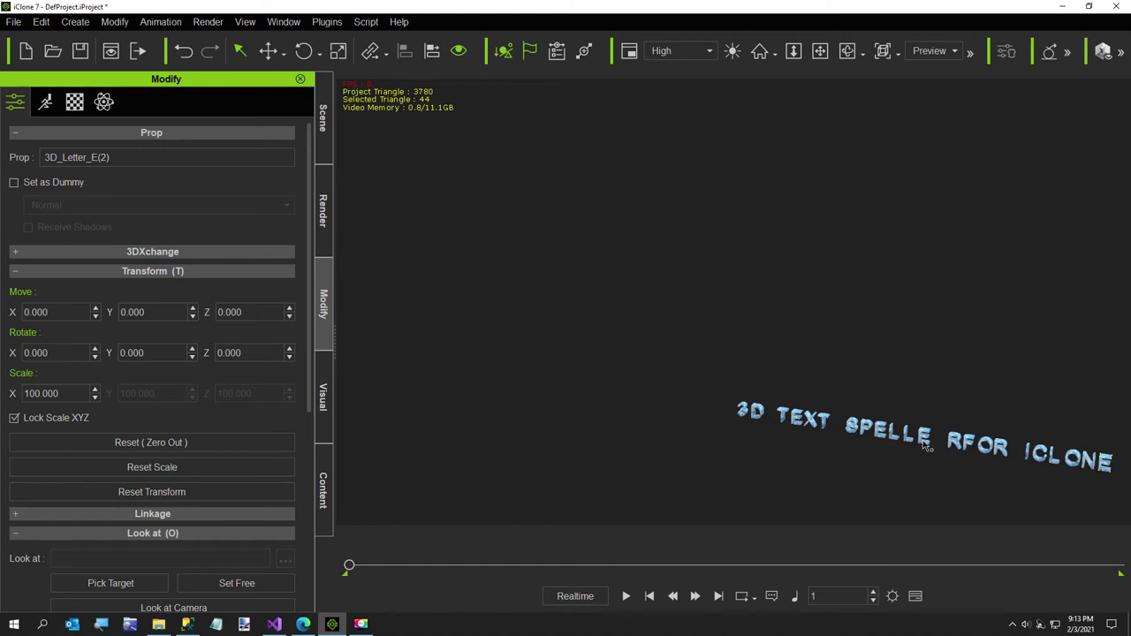
Step: Move the R at the end of SPELLER next to its word, to X about 139.74
{"action": "left_click", "coordinate": [954, 447]}
{"action": "key", "text": "w"}
{"action": "left_click_drag", "start_coordinate": [1029, 459], "coordinate": [1011, 467]}
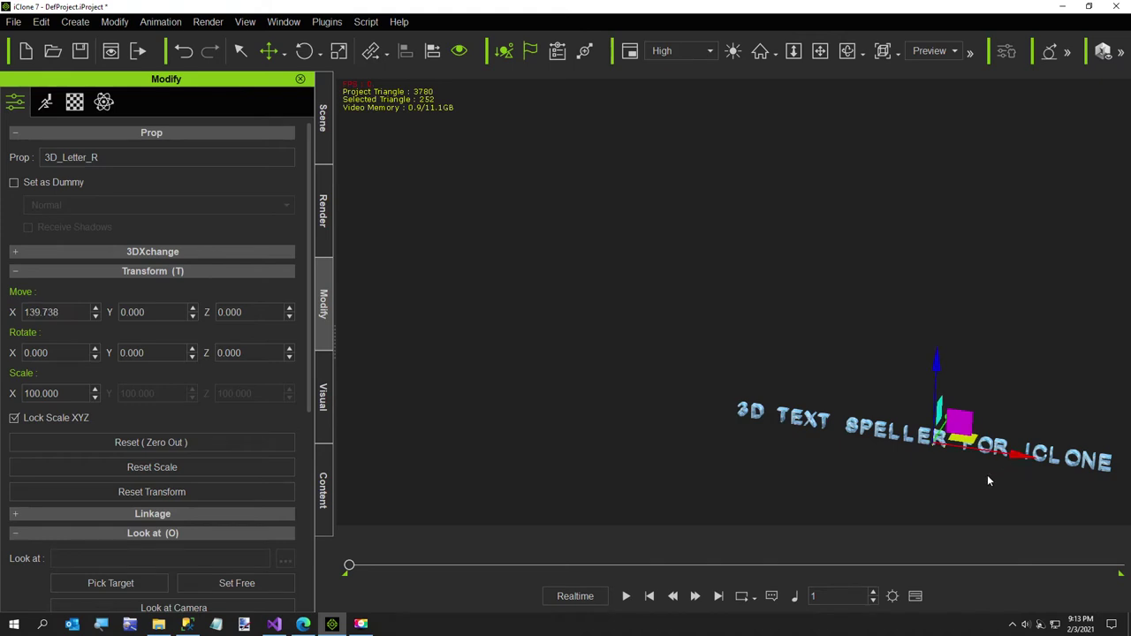
Step: Select all the letters of FOR ICLONE and move them together to a second line centered below 3D TEXT SPELLER
{"action": "scroll", "coordinate": [853, 353], "scroll_direction": "up", "scroll_amount": 5}
{"action": "middle_click_drag", "start_coordinate": [853, 352], "coordinate": [848, 292]}
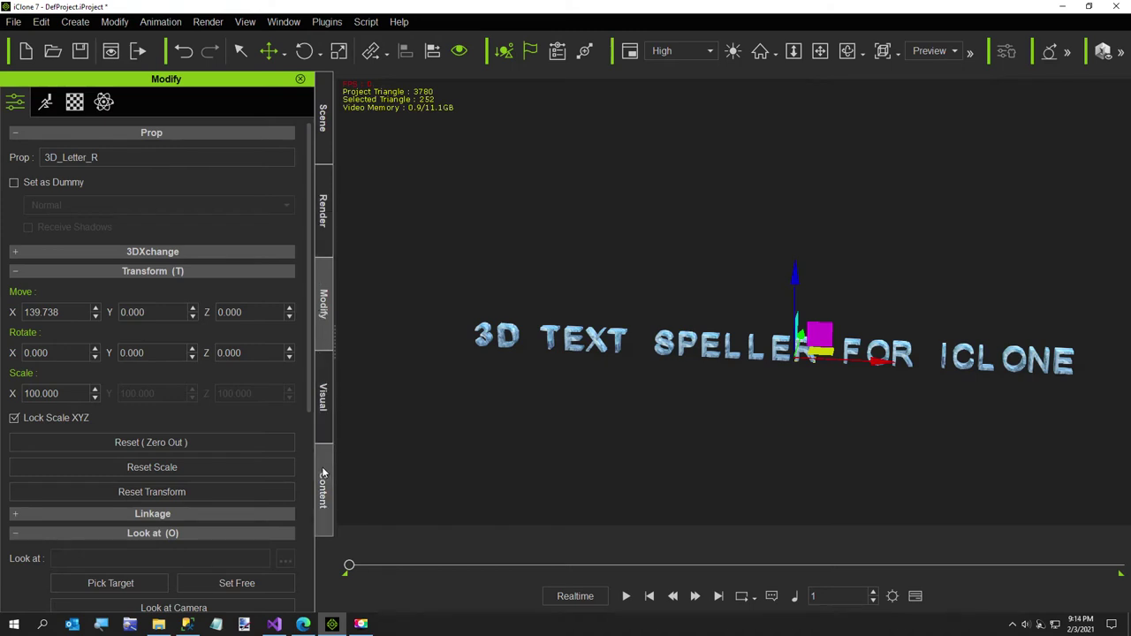
{"action": "left_click", "coordinate": [323, 135]}
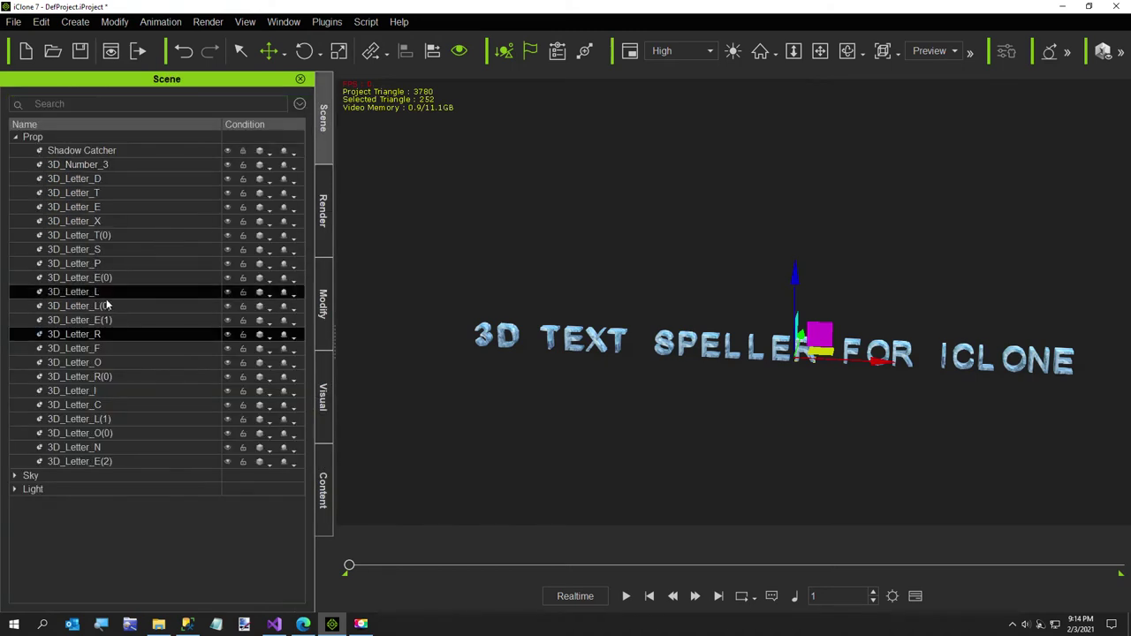
{"action": "left_click", "coordinate": [91, 349]}
{"action": "left_click", "coordinate": [96, 462], "text": "shift"}
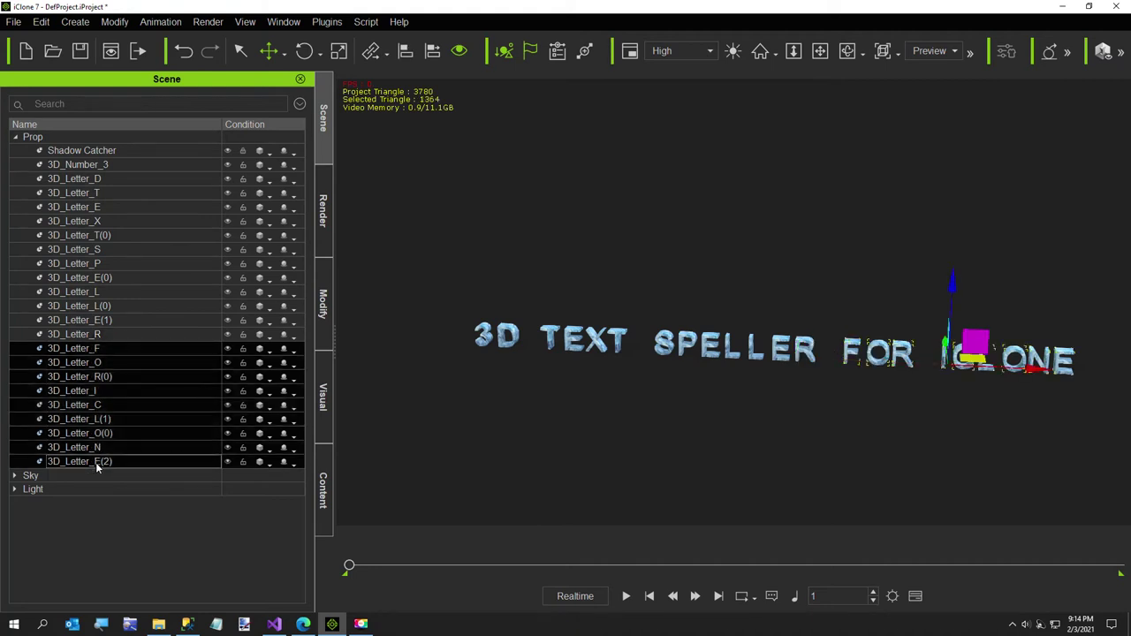
{"action": "left_click_drag", "start_coordinate": [955, 362], "coordinate": [665, 389]}
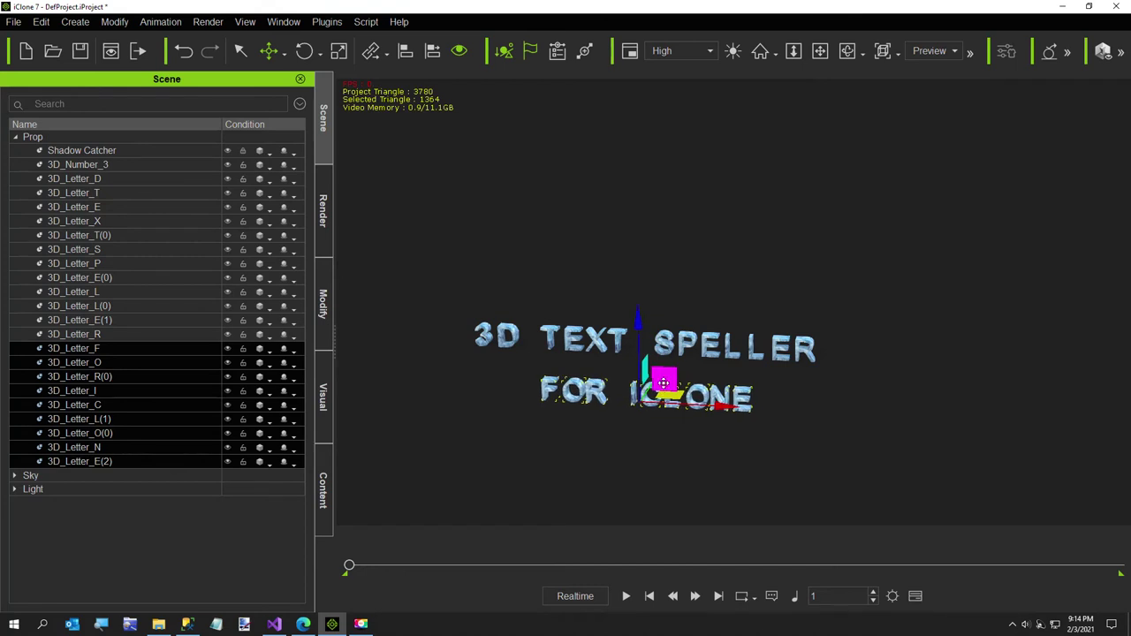
Step: Nudge the final R of SPELLER slightly away from the E along the X axis
{"action": "middle_click_drag", "start_coordinate": [822, 391], "coordinate": [848, 343]}
{"action": "scroll", "coordinate": [781, 287], "scroll_direction": "up", "scroll_amount": 3}
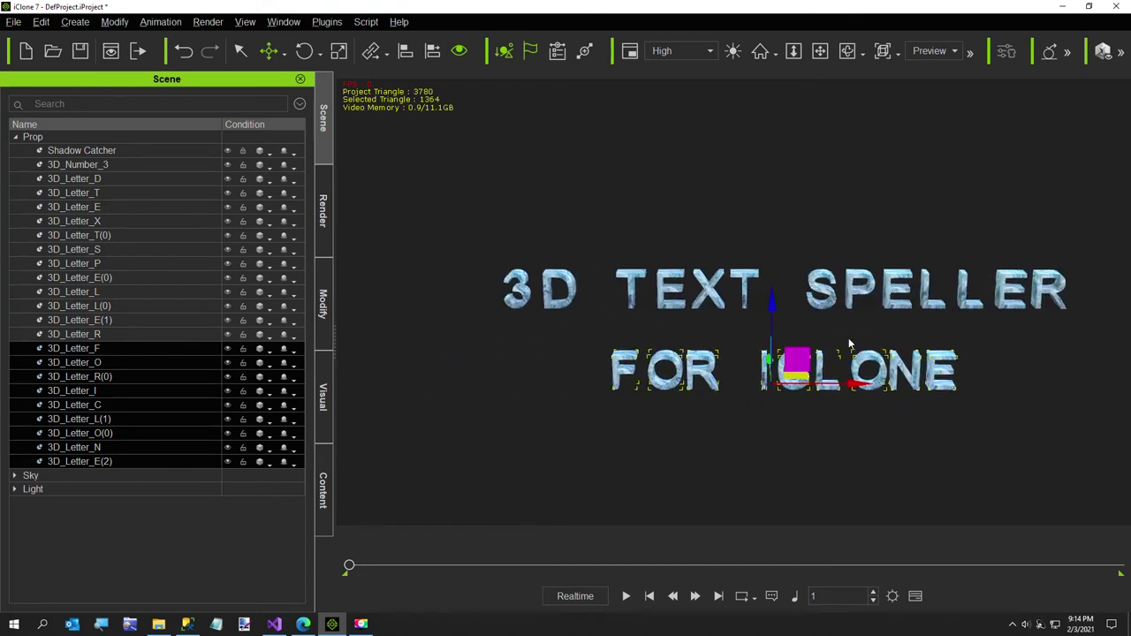
{"action": "scroll", "coordinate": [791, 309], "scroll_direction": "up", "scroll_amount": 3}
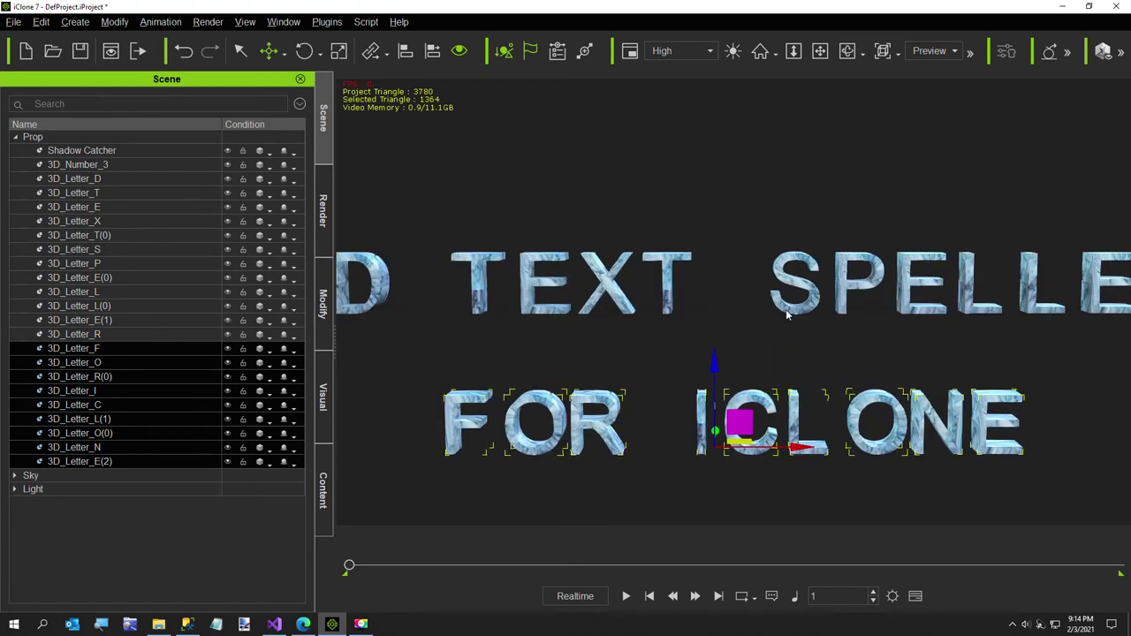
{"action": "scroll", "coordinate": [784, 318], "scroll_direction": "down", "scroll_amount": 3}
{"action": "right_click_drag", "start_coordinate": [783, 323], "coordinate": [866, 339]}
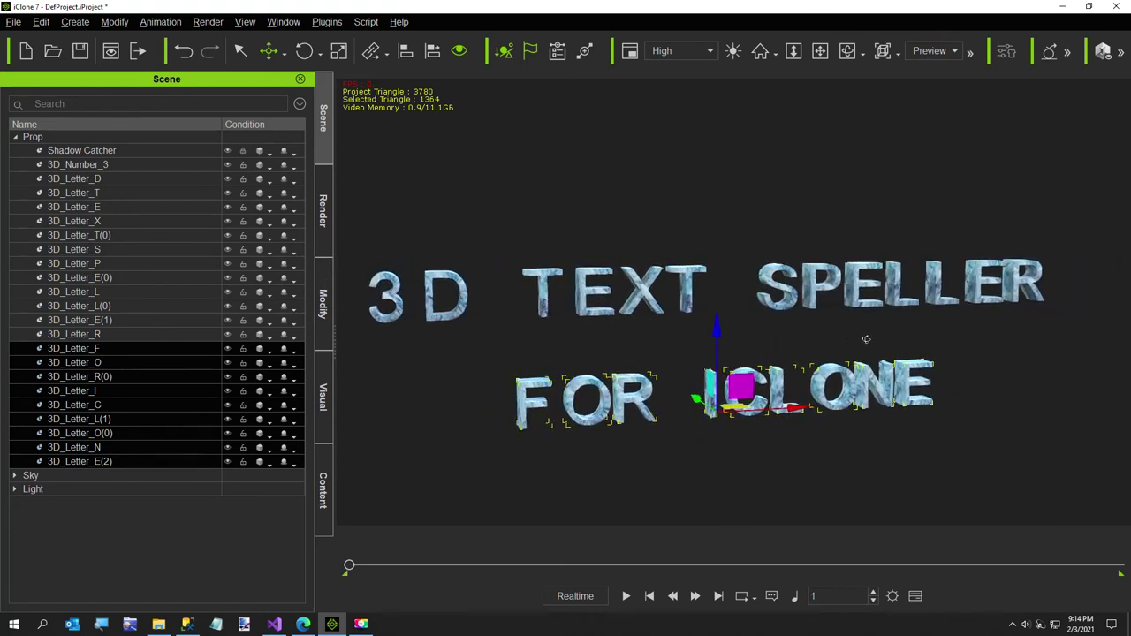
{"action": "left_click", "coordinate": [1016, 290]}
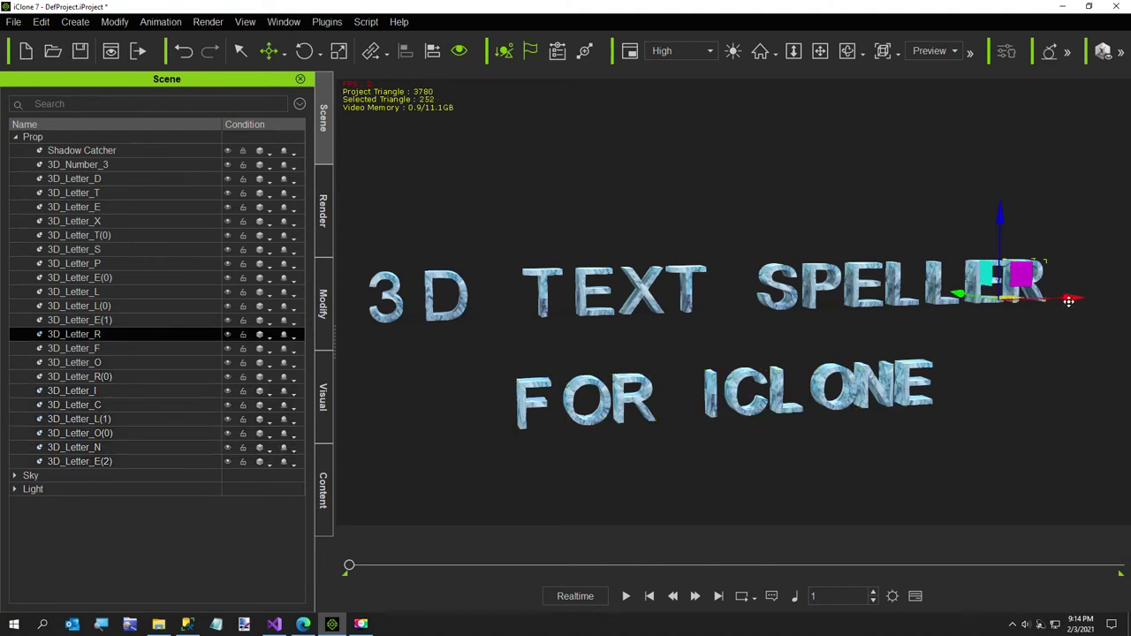
{"action": "left_click_drag", "start_coordinate": [1068, 301], "coordinate": [1072, 302]}
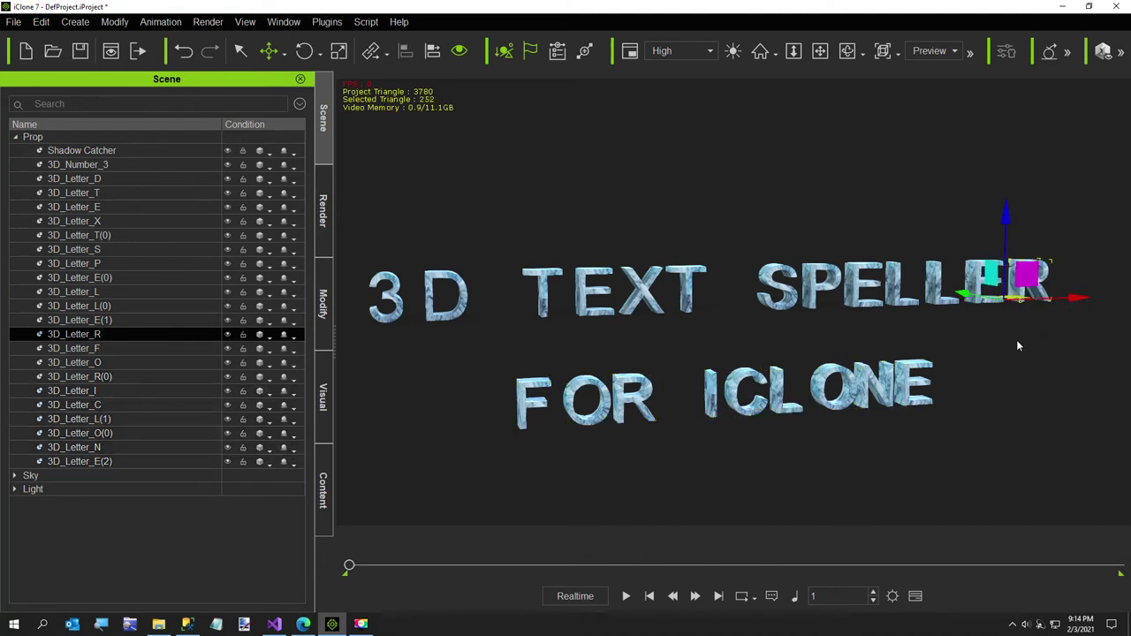
Step: Even out the spacing of the N and E at the end of ICLONE along the X axis, and clear the selection
{"action": "right_click_drag", "start_coordinate": [1016, 340], "coordinate": [903, 389]}
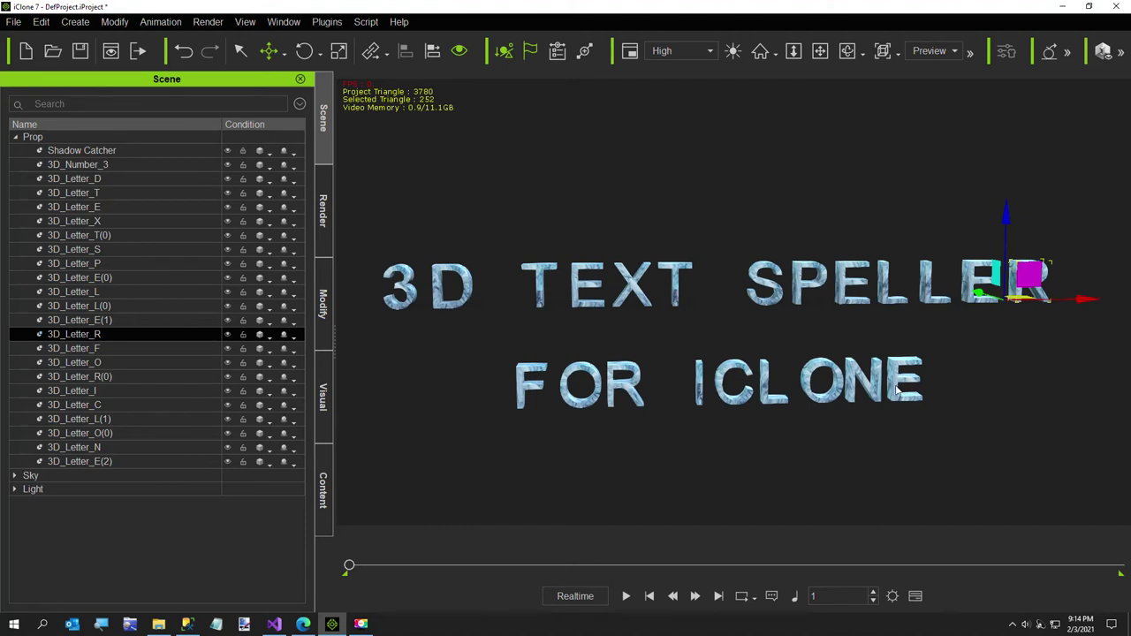
{"action": "left_click", "coordinate": [897, 389]}
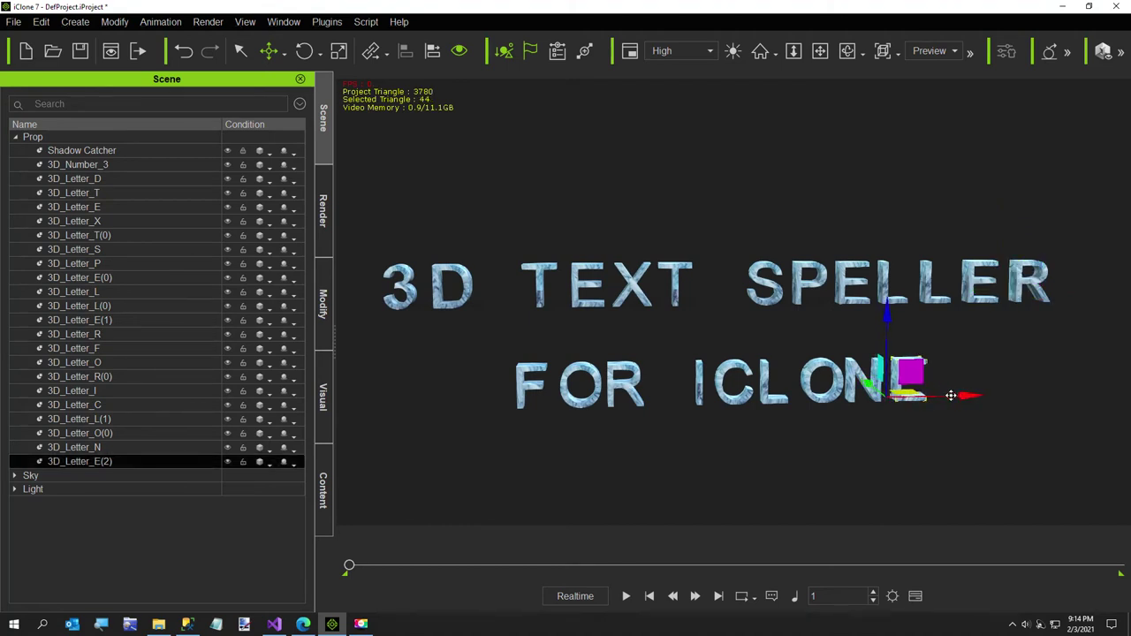
{"action": "left_click", "coordinate": [879, 397]}
{"action": "left_click_drag", "start_coordinate": [915, 396], "coordinate": [890, 420]}
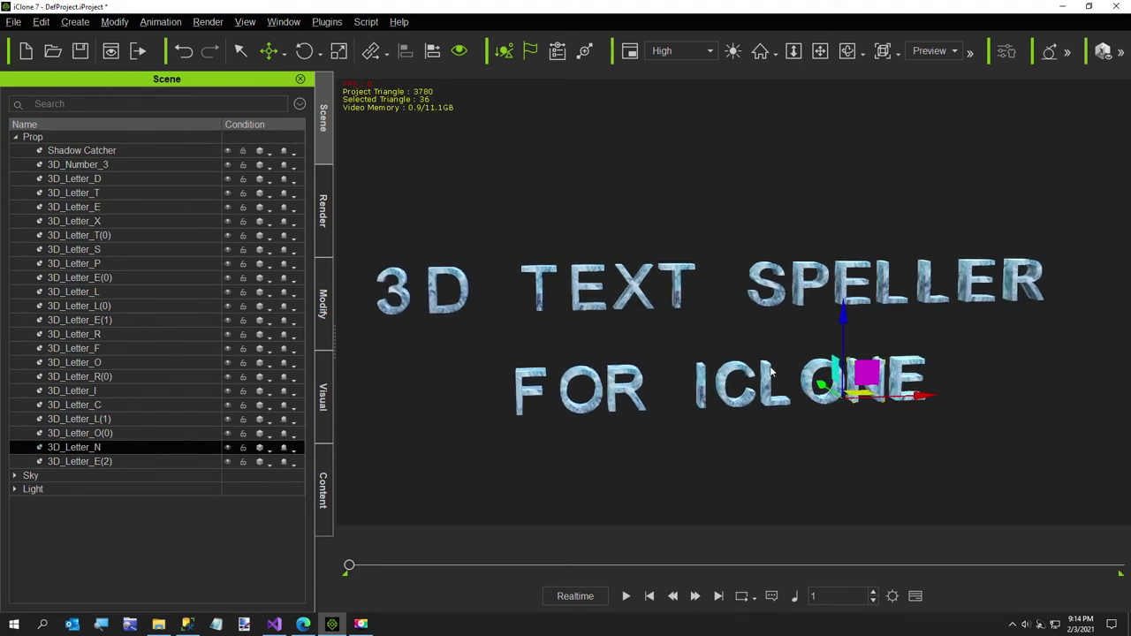
{"action": "left_click", "coordinate": [724, 342]}
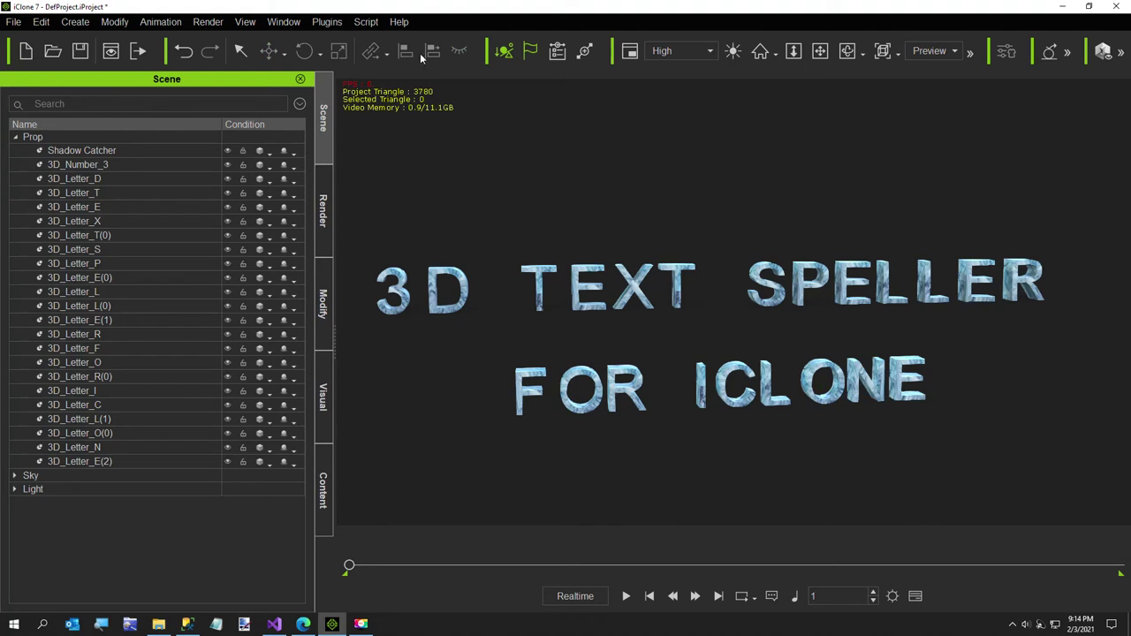
Step: Set up an image render of the current frame with the Ultra HD (3840x2160) frame size
{"action": "left_click", "coordinate": [213, 27]}
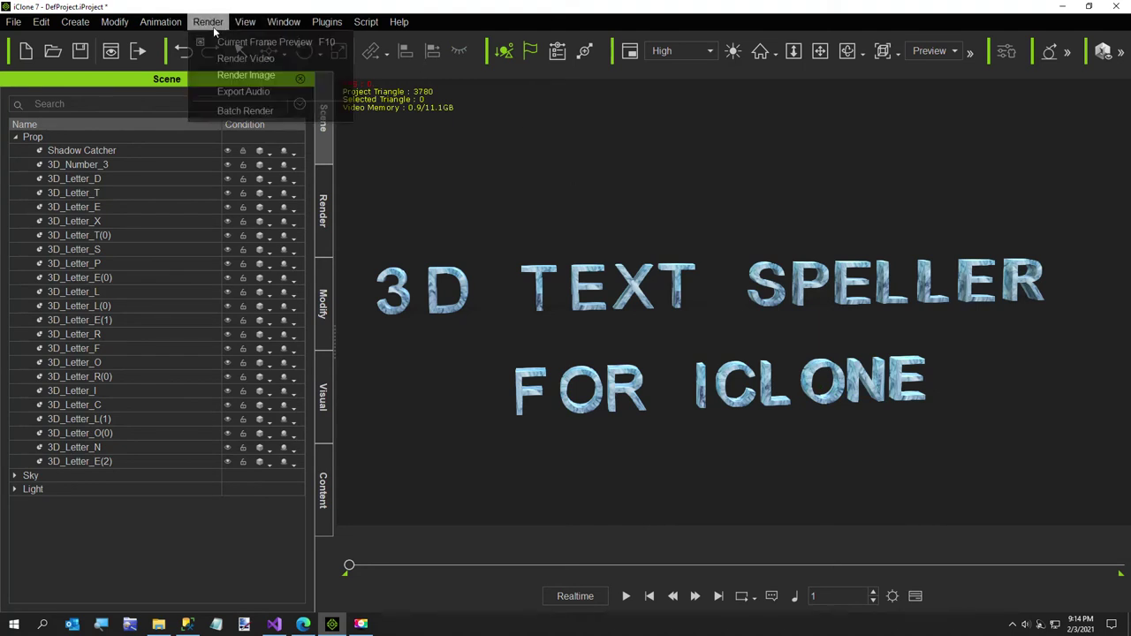
{"action": "left_click", "coordinate": [222, 75]}
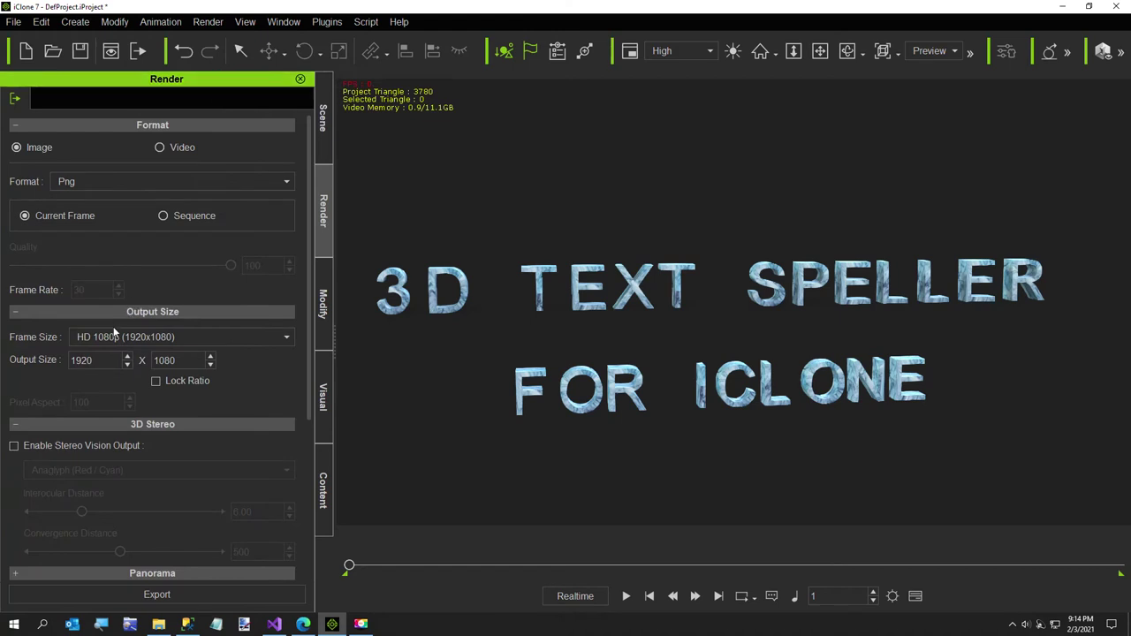
{"action": "left_click", "coordinate": [164, 336]}
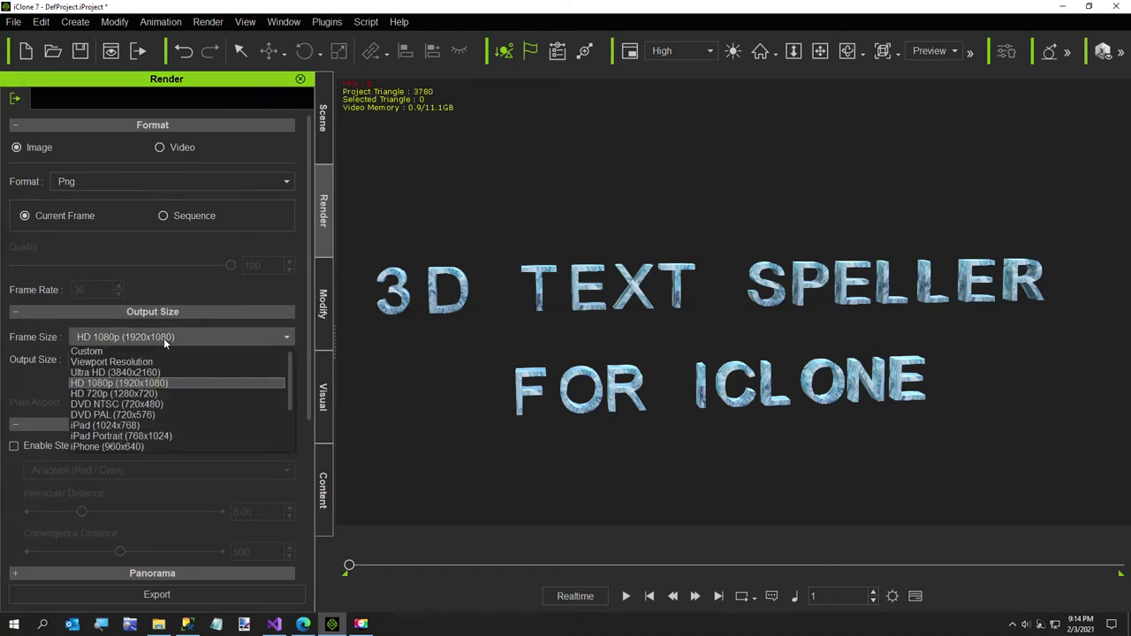
{"action": "left_click", "coordinate": [150, 372]}
Step: Export the render to the Temp folder as a PNG named Cover, replacing the existing file
{"action": "left_click", "coordinate": [156, 594]}
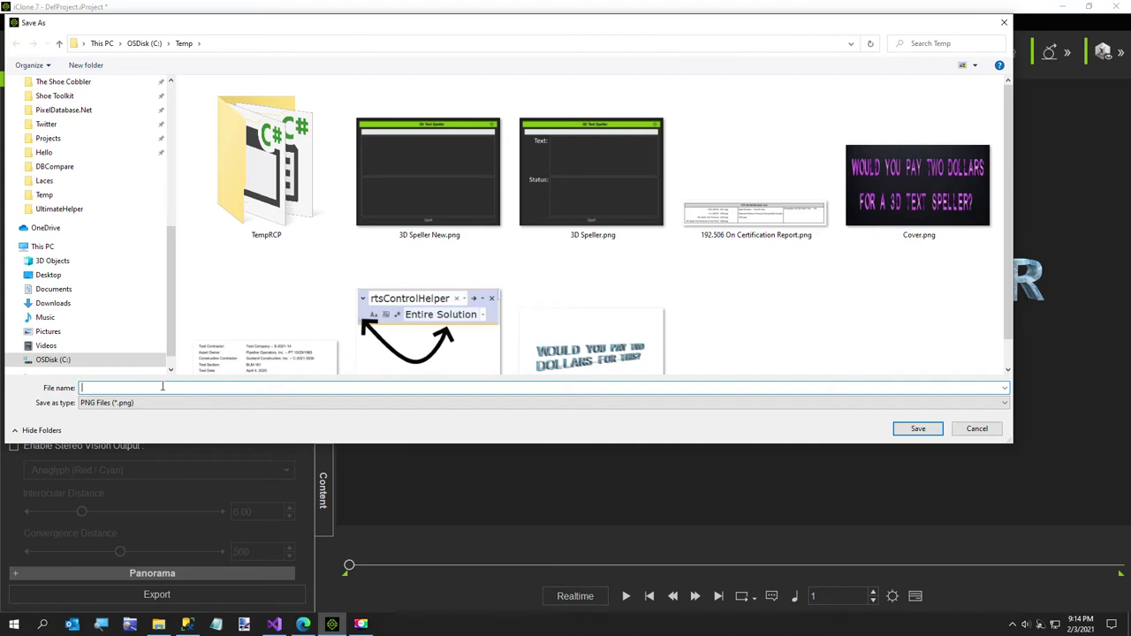
{"action": "type", "text": "C"}
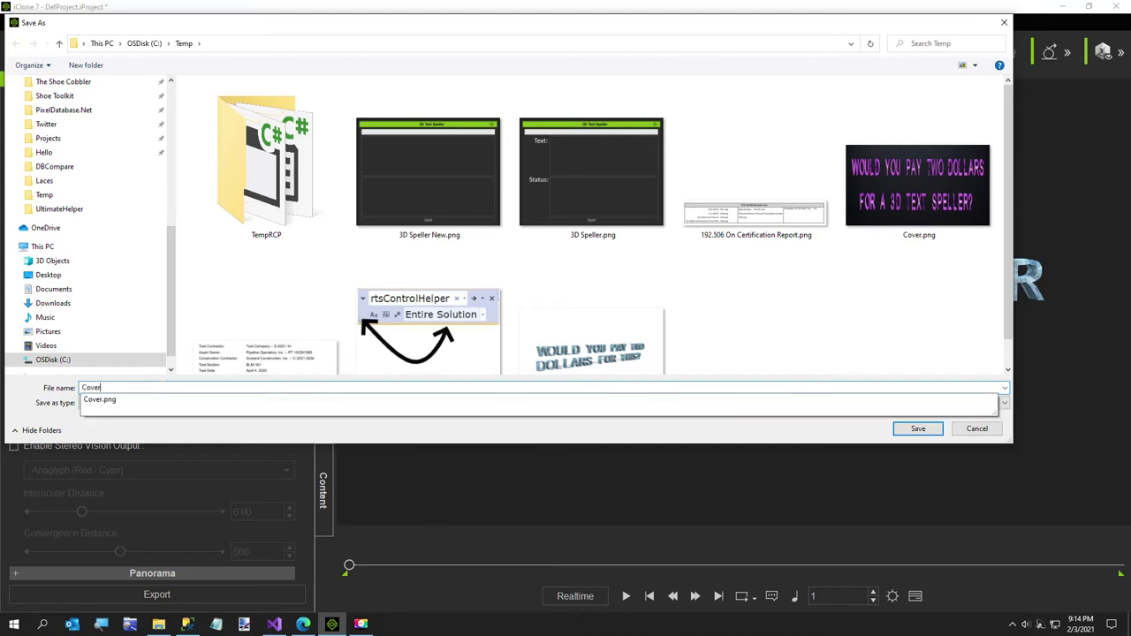
{"action": "type", "text": "over"}
{"action": "left_click", "coordinate": [919, 430]}
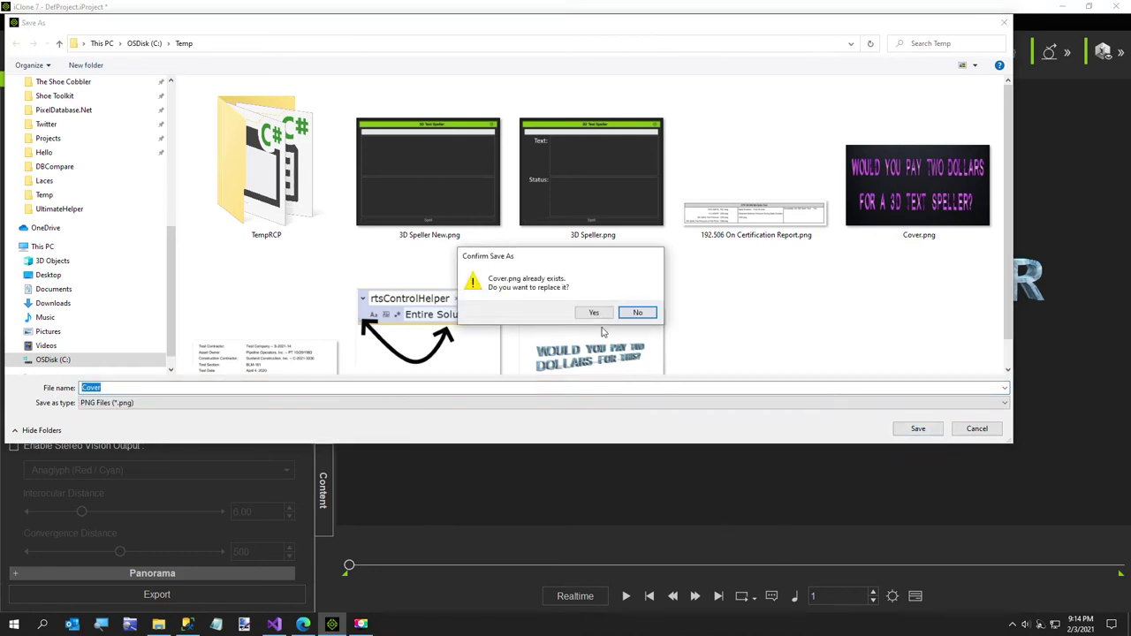
{"action": "left_click", "coordinate": [583, 312]}
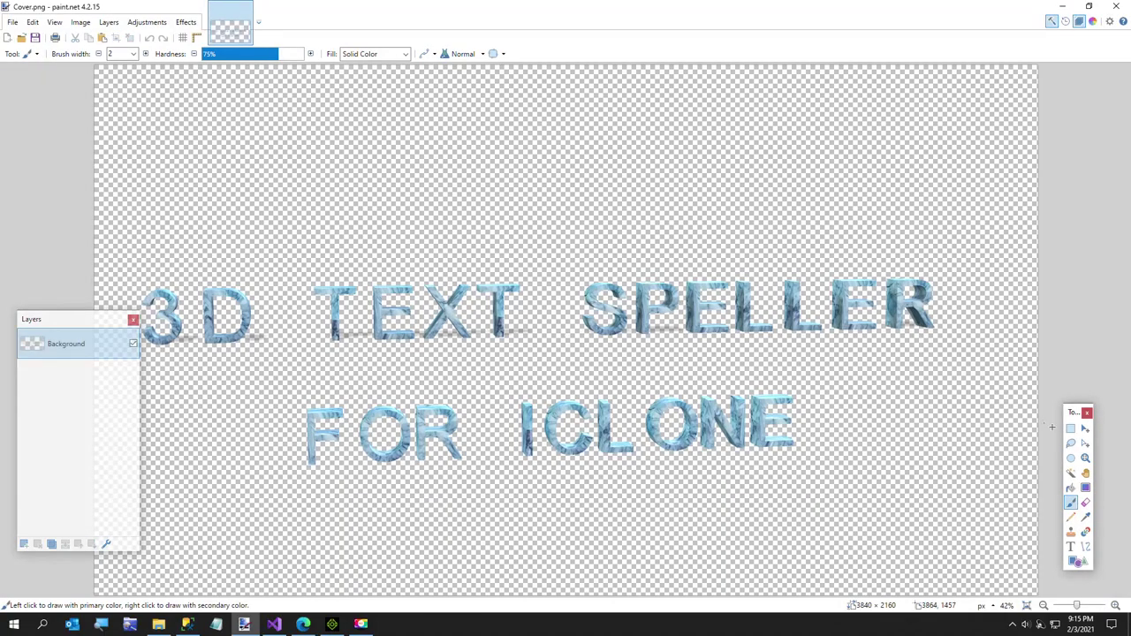
Step: Crop the image to a rectangular selection of about 3350 × 1036 pixels around both lines of text
{"action": "left_click", "coordinate": [1070, 429]}
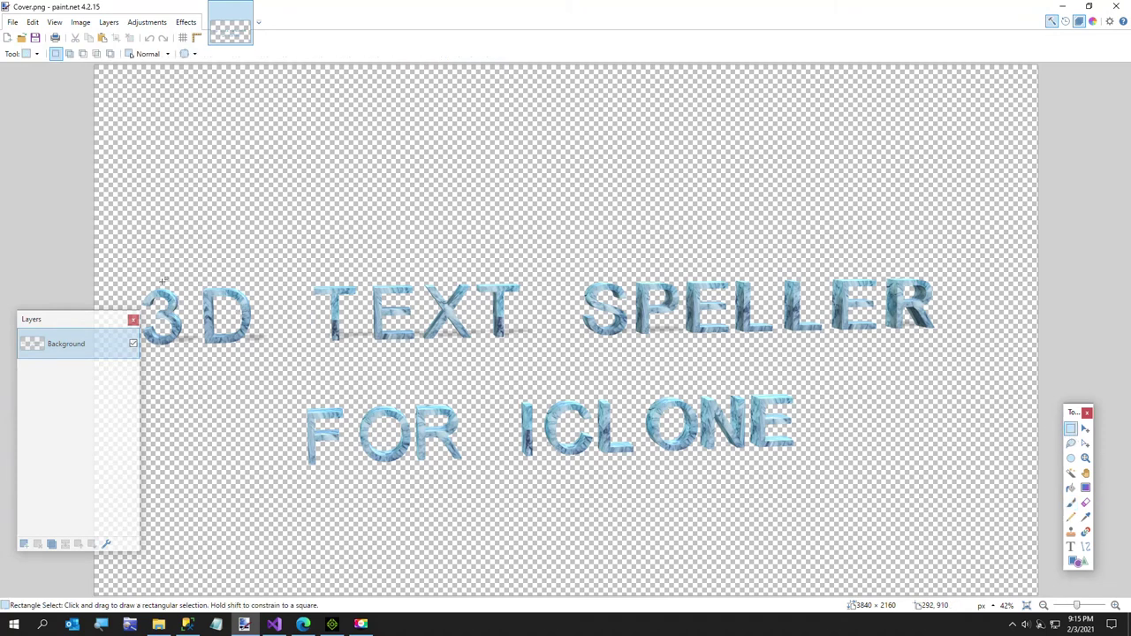
{"action": "left_click_drag", "start_coordinate": [133, 225], "coordinate": [957, 479]}
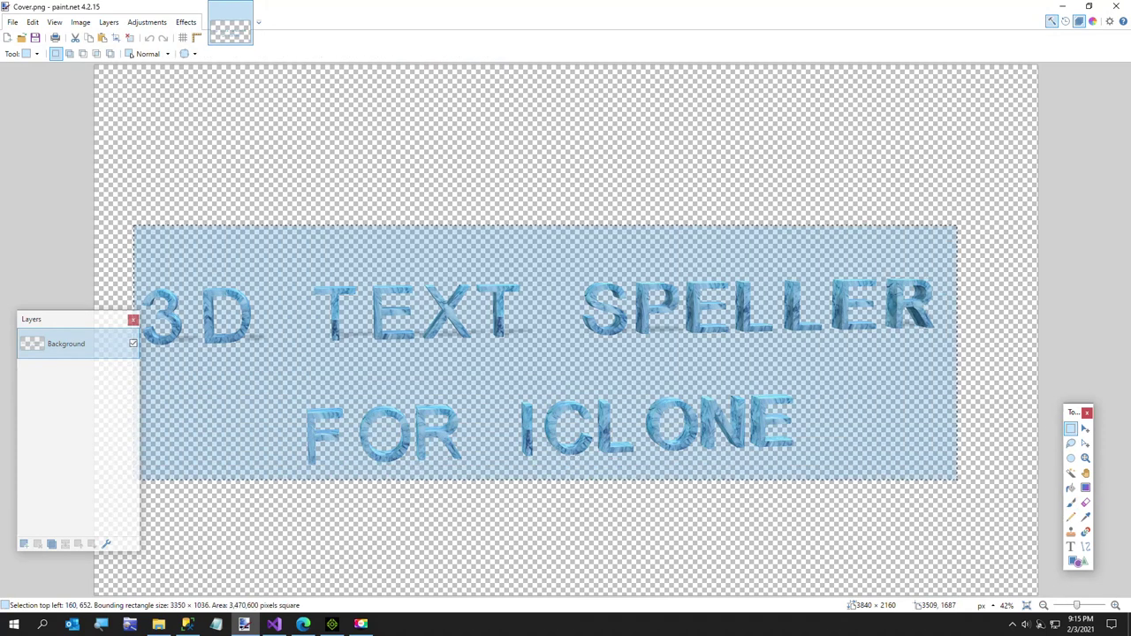
{"action": "left_click", "coordinate": [1085, 428]}
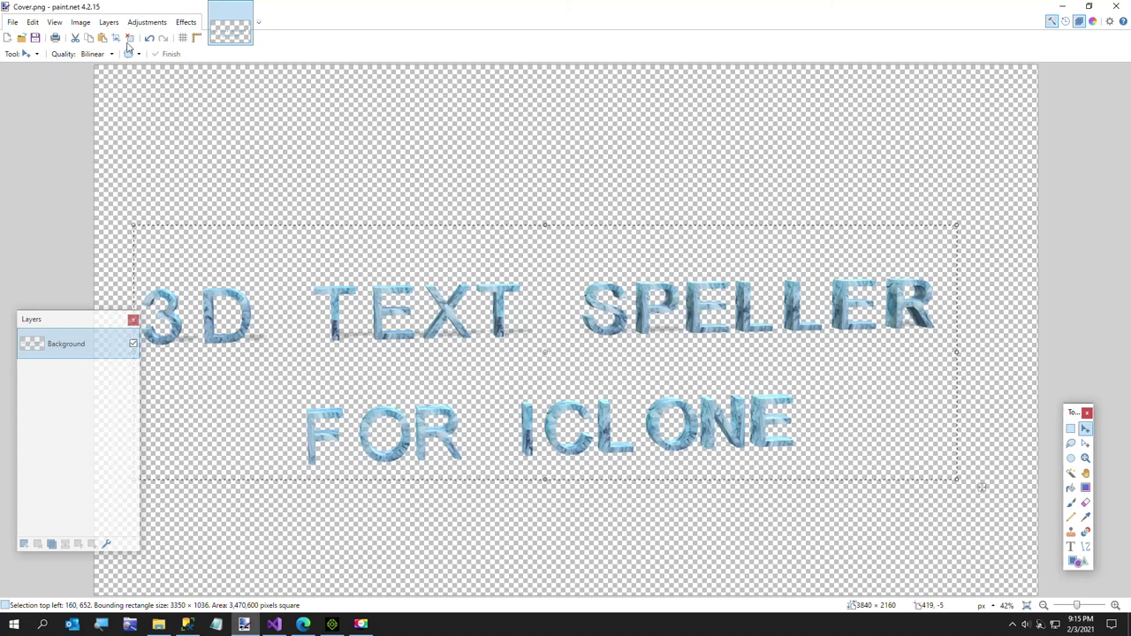
{"action": "left_click", "coordinate": [81, 23]}
{"action": "left_click", "coordinate": [88, 39]}
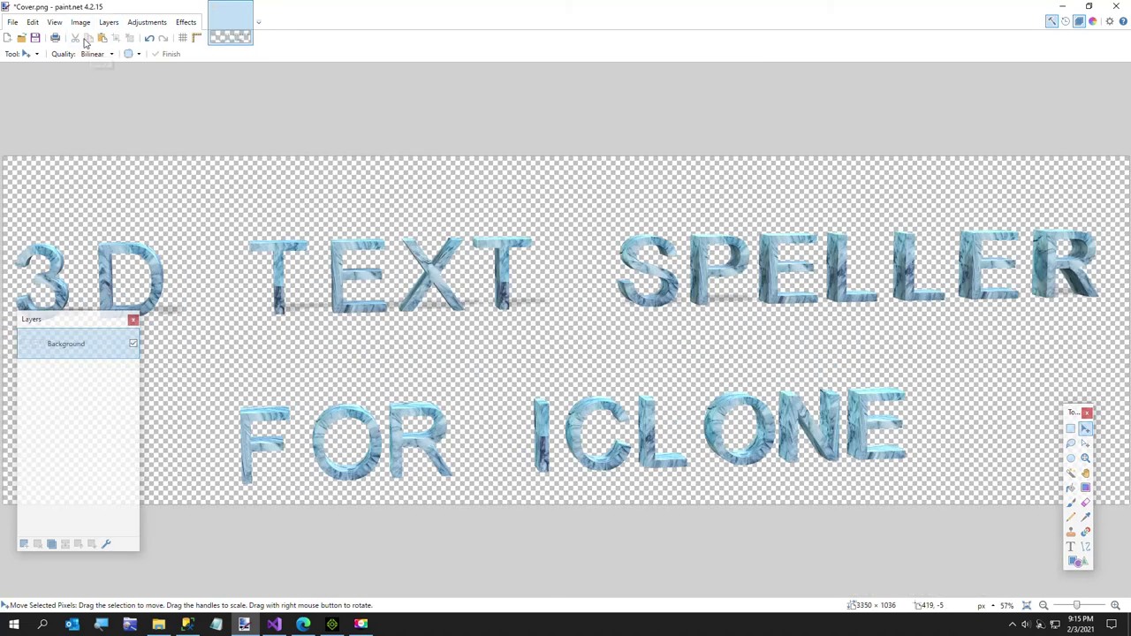
Step: Resize the image to 1920 × 1080 pixels without maintaining the aspect ratio
{"action": "left_click", "coordinate": [81, 23]}
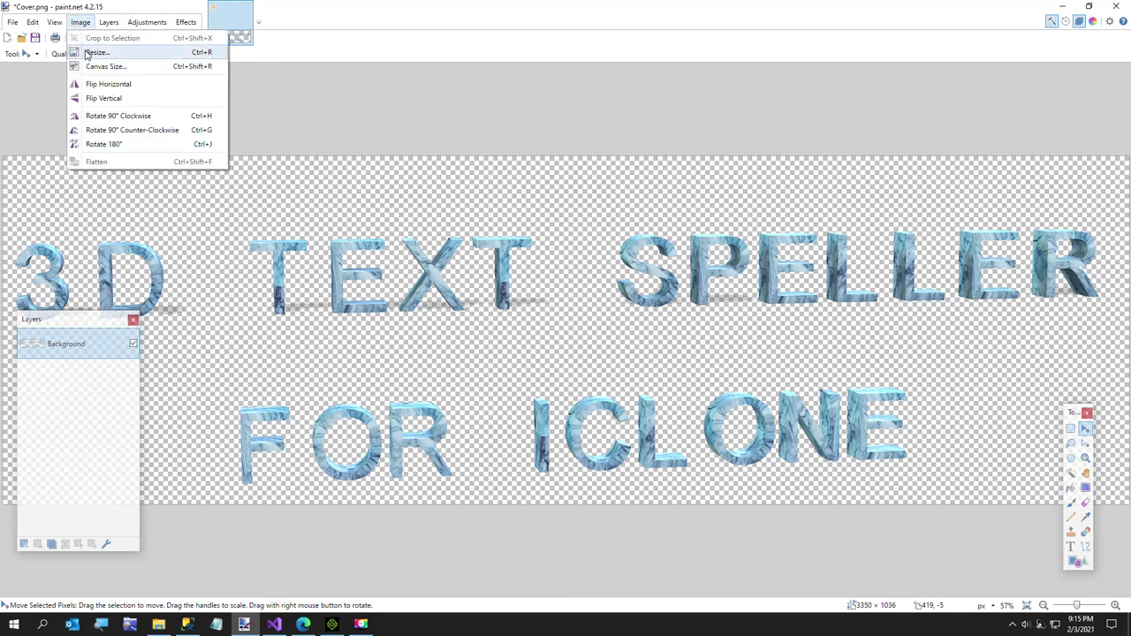
{"action": "left_click", "coordinate": [94, 52]}
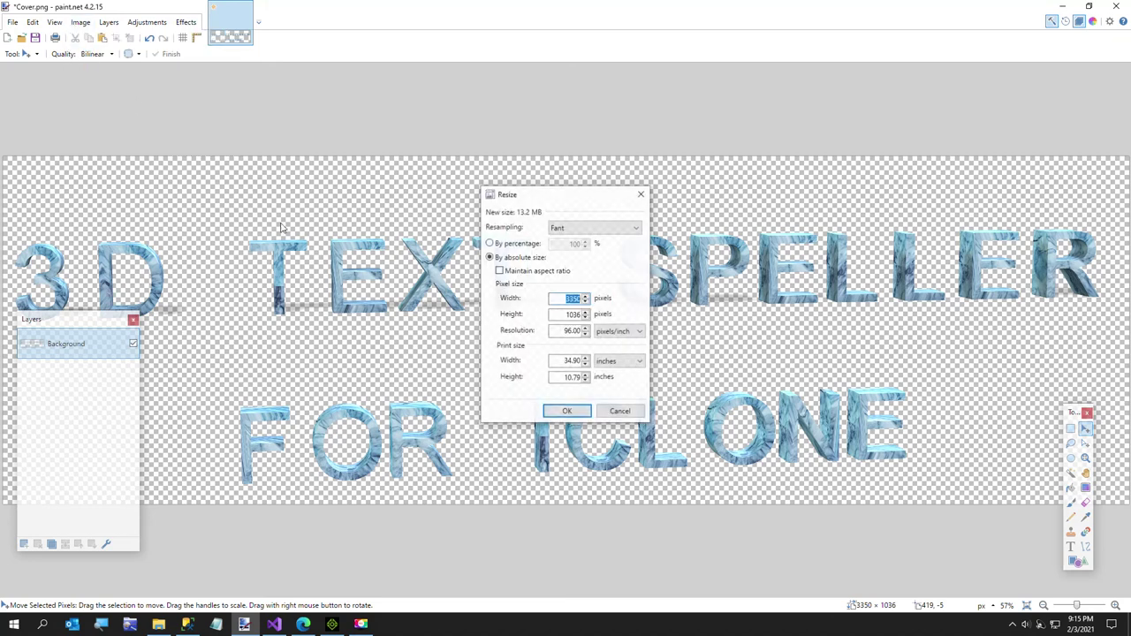
{"action": "double_click", "coordinate": [559, 298]}
{"action": "type", "text": "1920"}
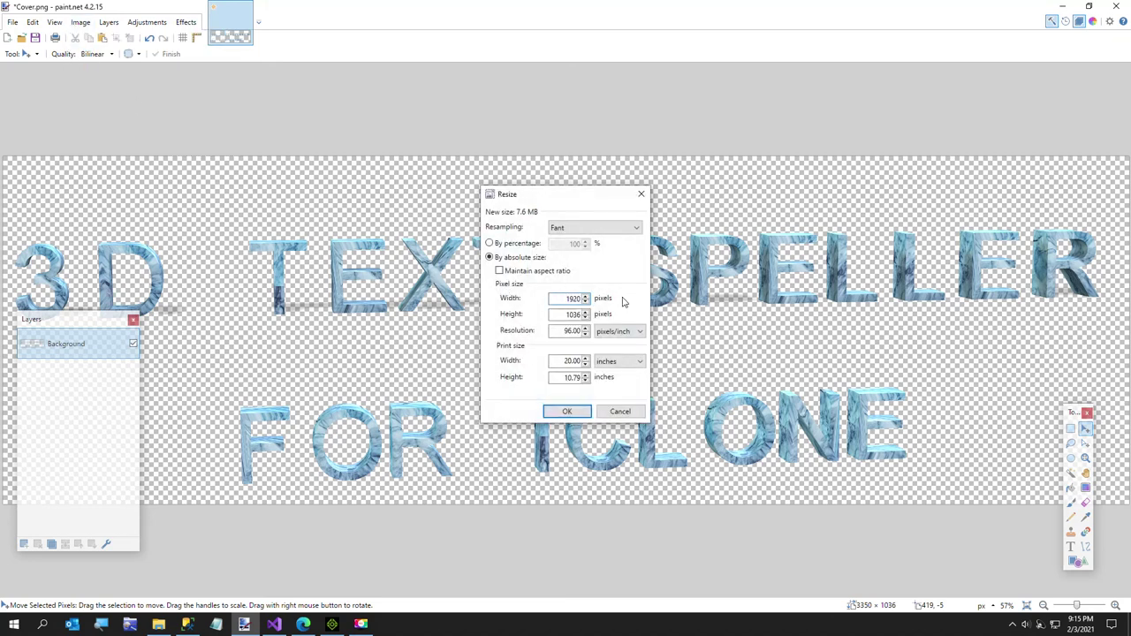
{"action": "key", "text": "Return"}
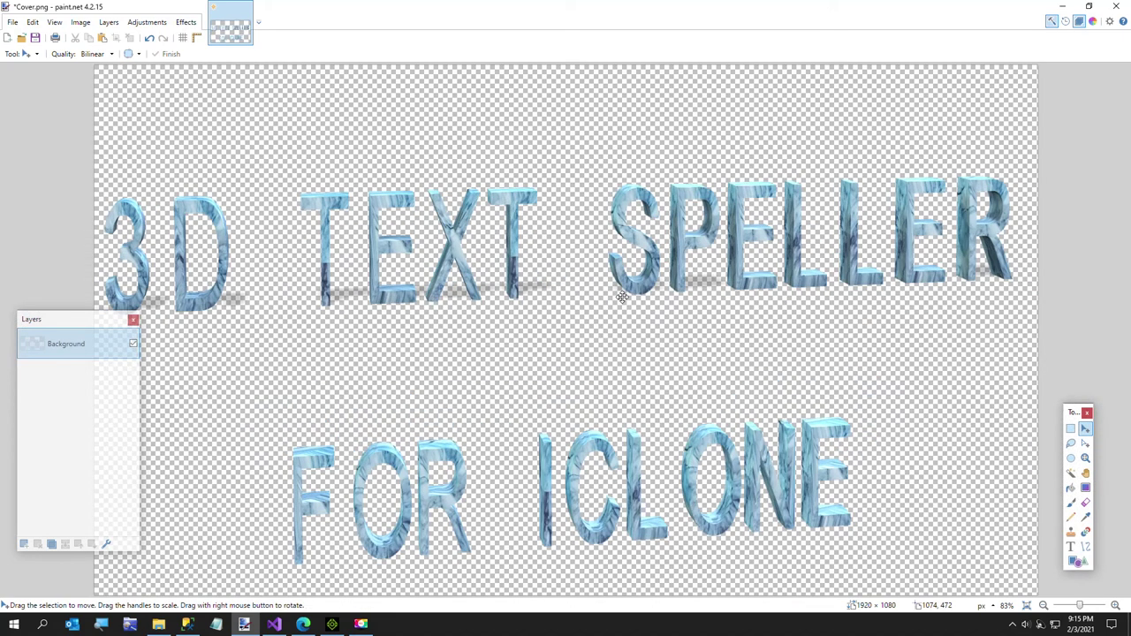
Step: Select both lines of text with a rectangle of about 1904 × 835 pixels and stretch it vertically in both directions
{"action": "left_click", "coordinate": [1071, 430]}
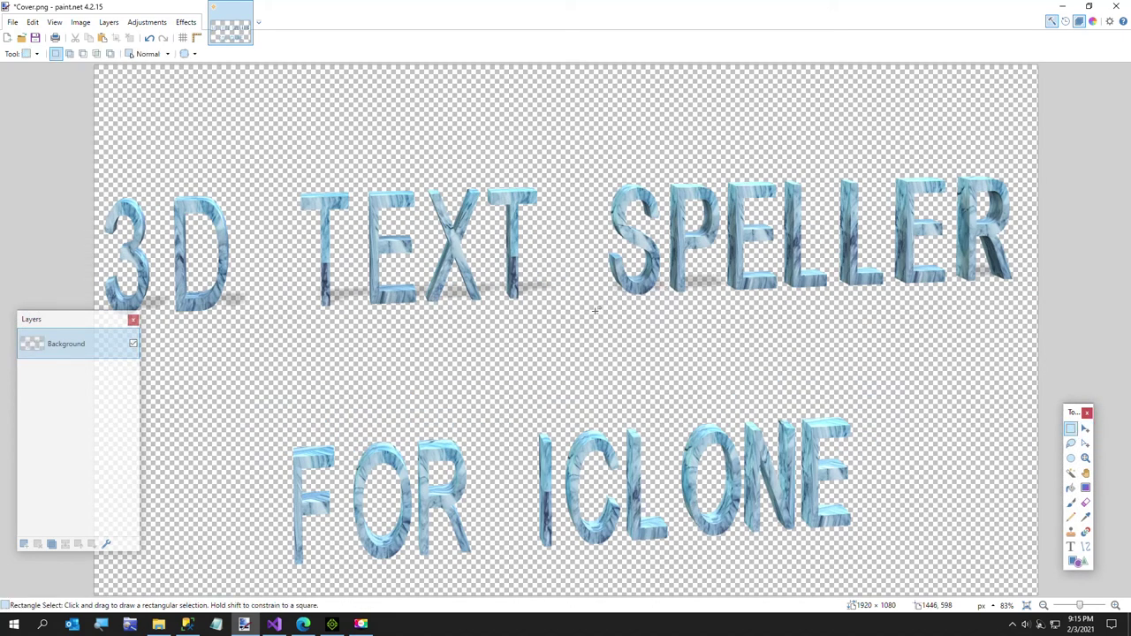
{"action": "left_click_drag", "start_coordinate": [106, 156], "coordinate": [1051, 565]}
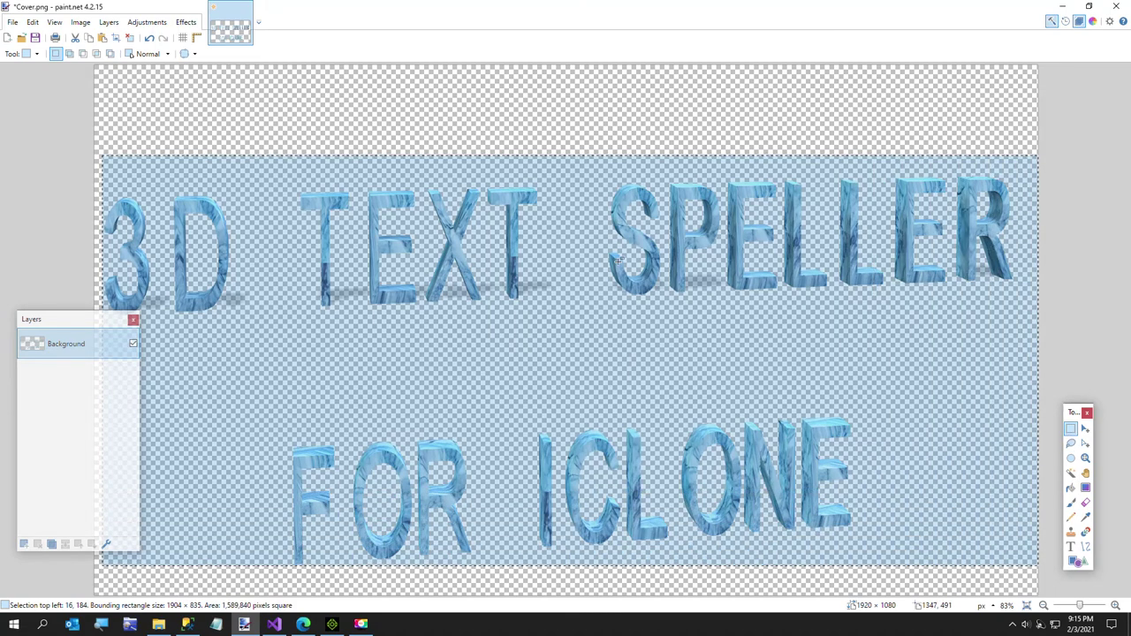
{"action": "left_click", "coordinate": [1085, 428]}
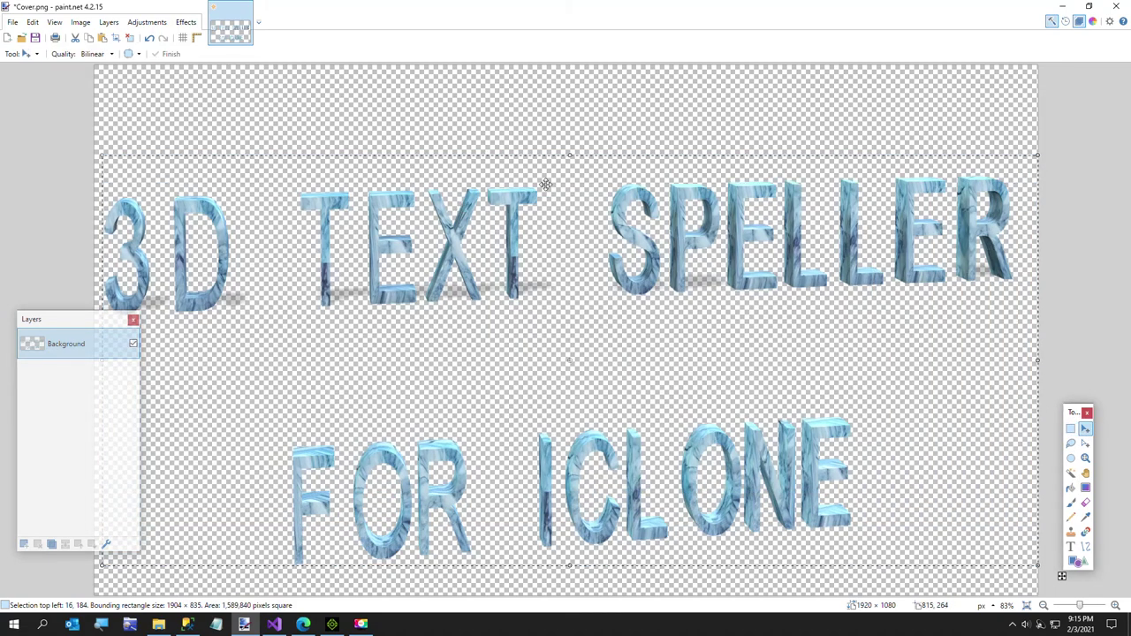
{"action": "left_click_drag", "start_coordinate": [567, 155], "coordinate": [561, 108]}
{"action": "left_click_drag", "start_coordinate": [569, 565], "coordinate": [568, 586]}
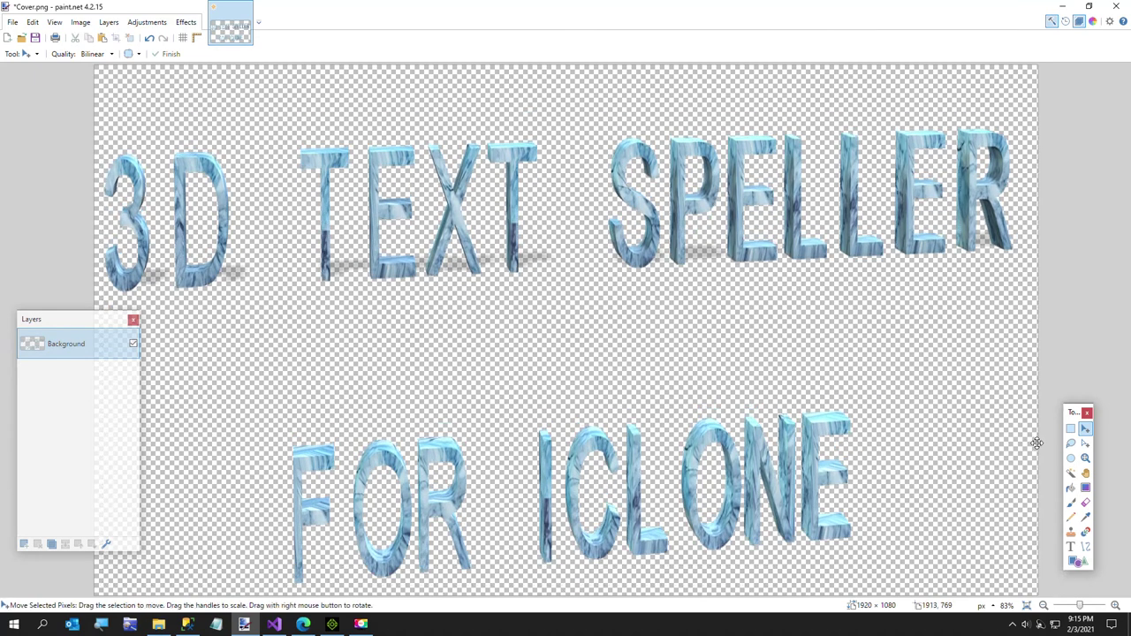
Step: Select the FOR ICLONE line with a rectangle of about 1382 × 395 pixels and move it up close beneath 3D TEXT SPELLER
{"action": "left_click", "coordinate": [1071, 429]}
{"action": "left_click_drag", "start_coordinate": [227, 402], "coordinate": [905, 596]}
{"action": "left_click", "coordinate": [1085, 430]}
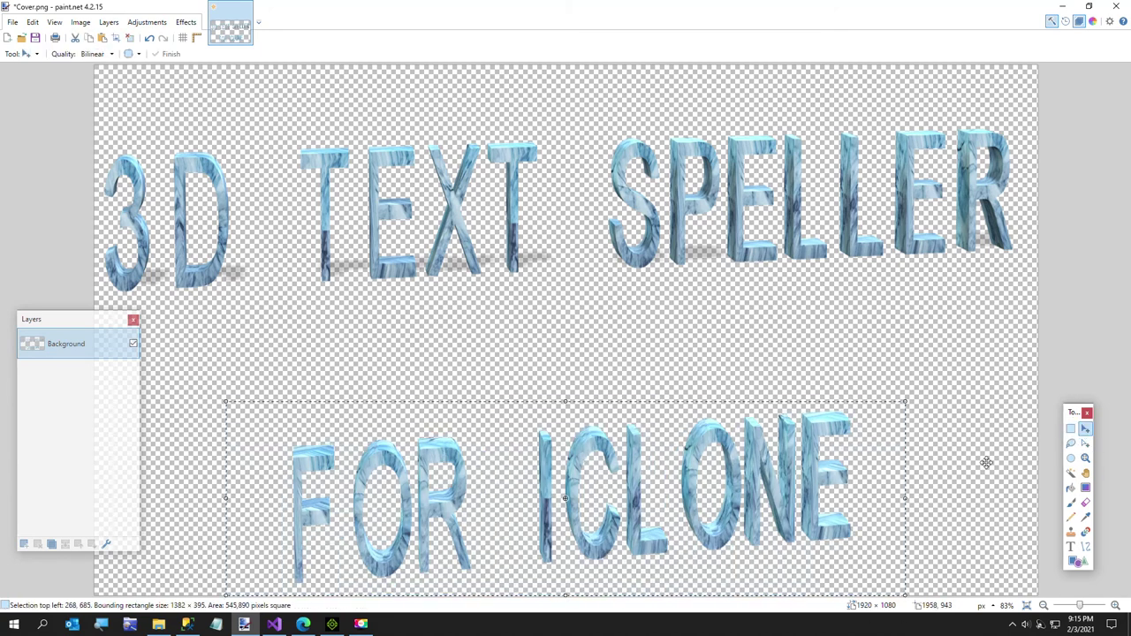
{"action": "left_click_drag", "start_coordinate": [794, 526], "coordinate": [798, 430]}
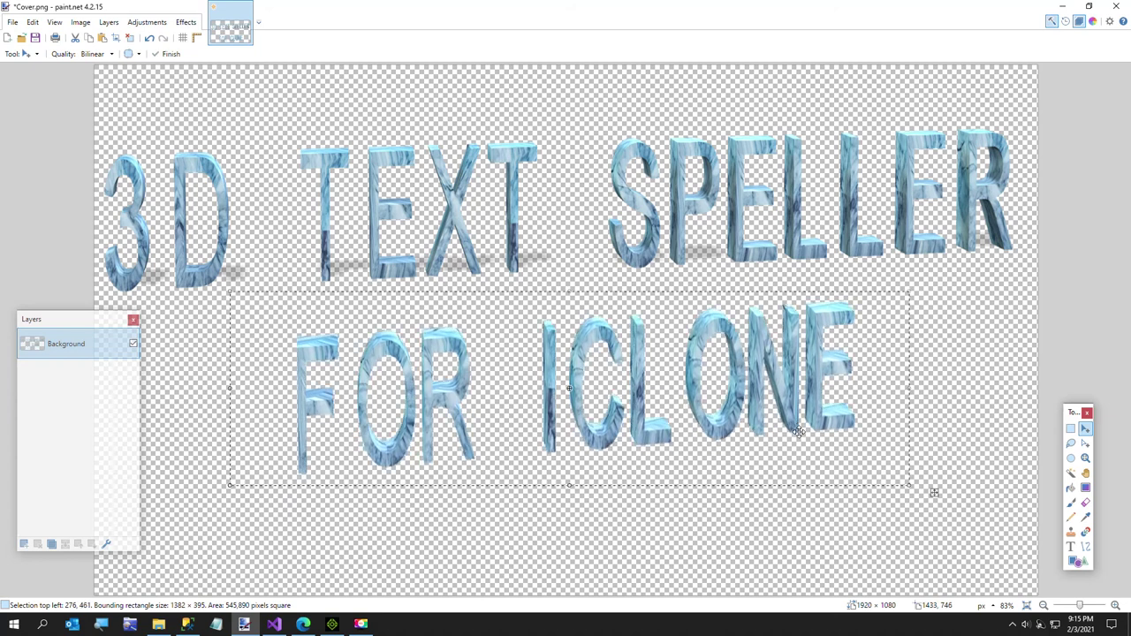
Step: Transfer the selected FOR ICLONE line from the Background to a new layer, keeping its position, and clear the selection
{"action": "key", "text": "Delete"}
{"action": "left_click", "coordinate": [24, 543]}
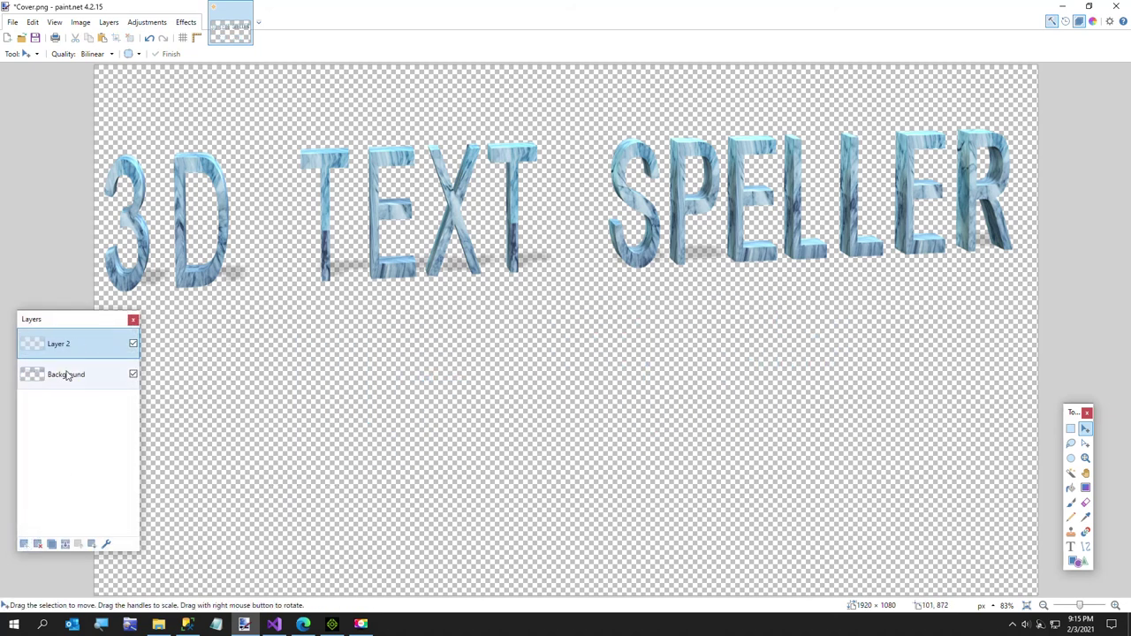
{"action": "key", "text": "ctrl+v"}
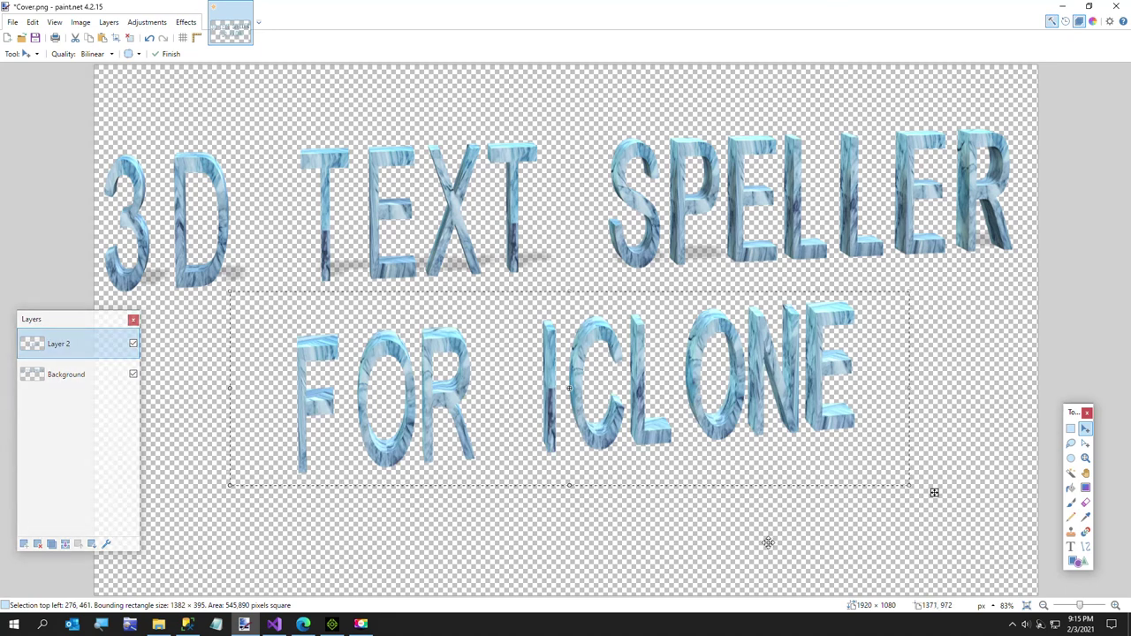
{"action": "key", "text": "ctrl+d"}
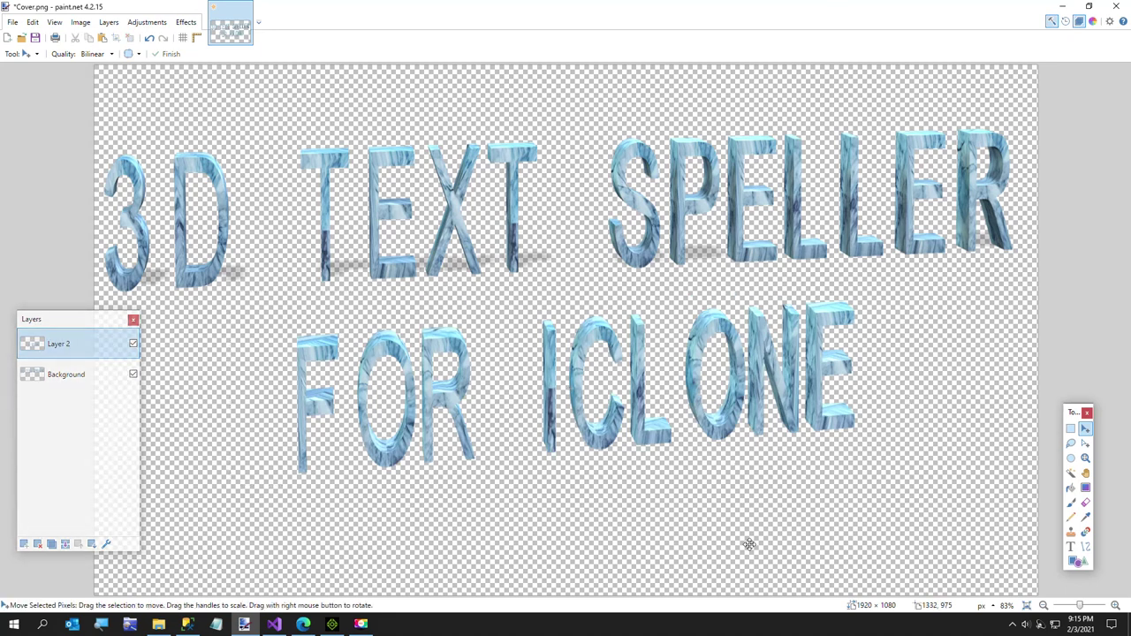
Step: Add another layer to the cover and paste the Asphault.png texture from the Textures folder into it, keeping the canvas size
{"action": "left_click", "coordinate": [24, 544]}
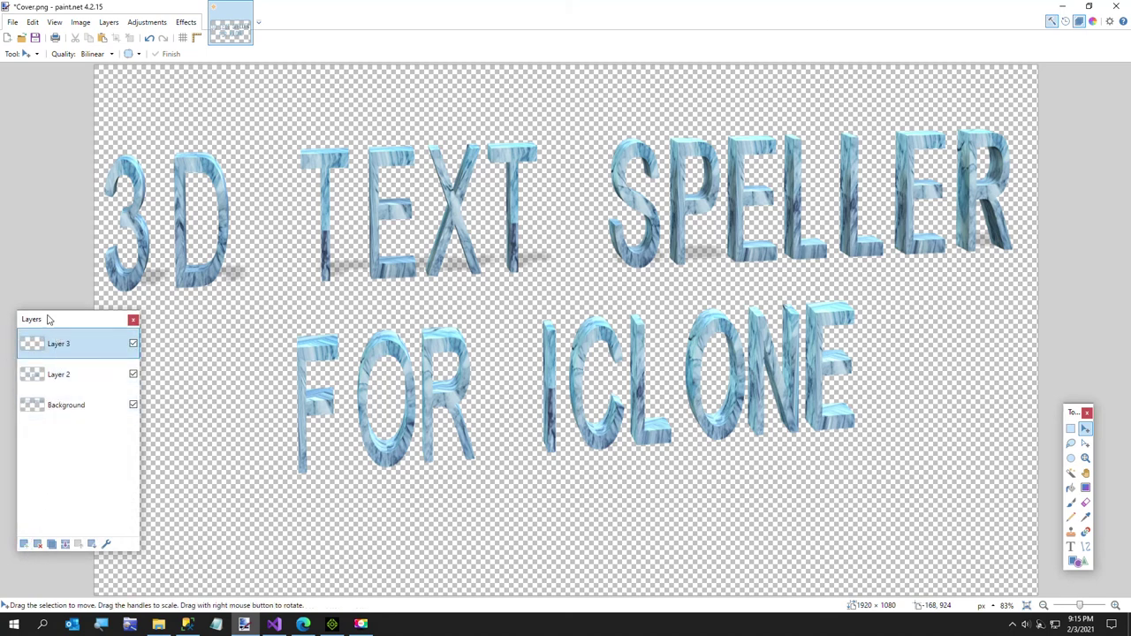
{"action": "left_click", "coordinate": [12, 22]}
{"action": "left_click", "coordinate": [28, 49]}
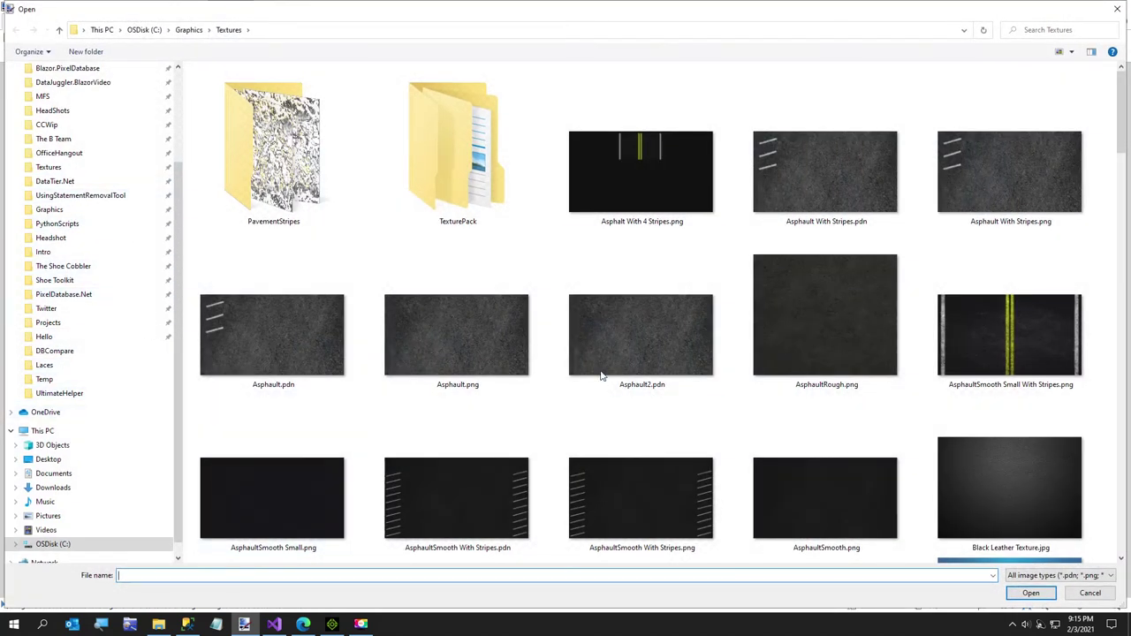
{"action": "double_click", "coordinate": [486, 344]}
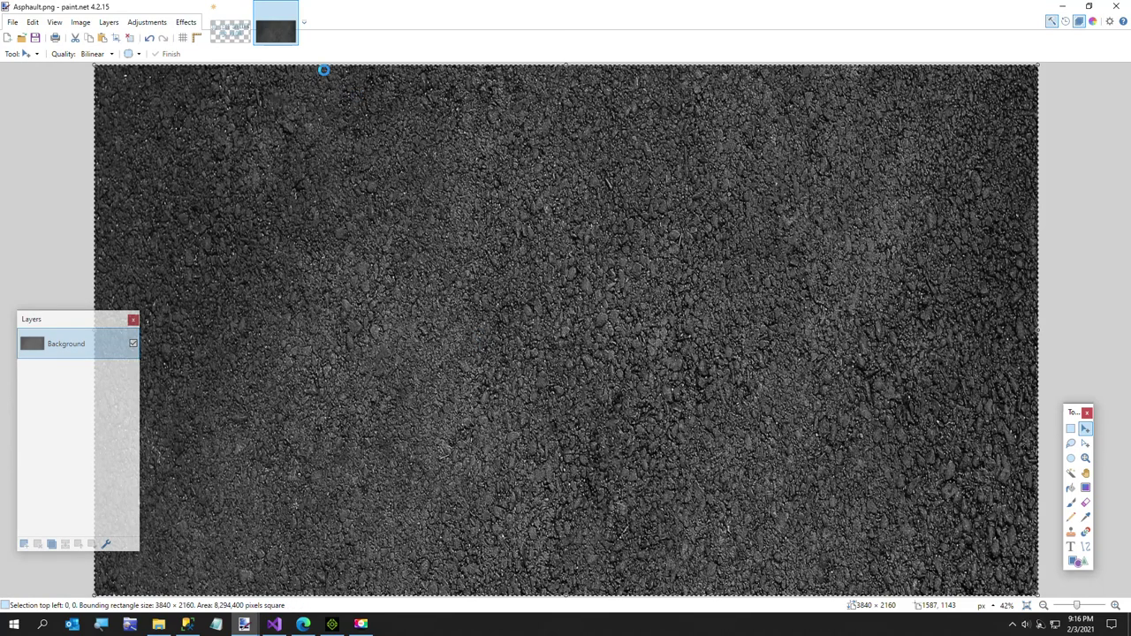
{"action": "left_click", "coordinate": [230, 31]}
{"action": "key", "text": "ctrl+v"}
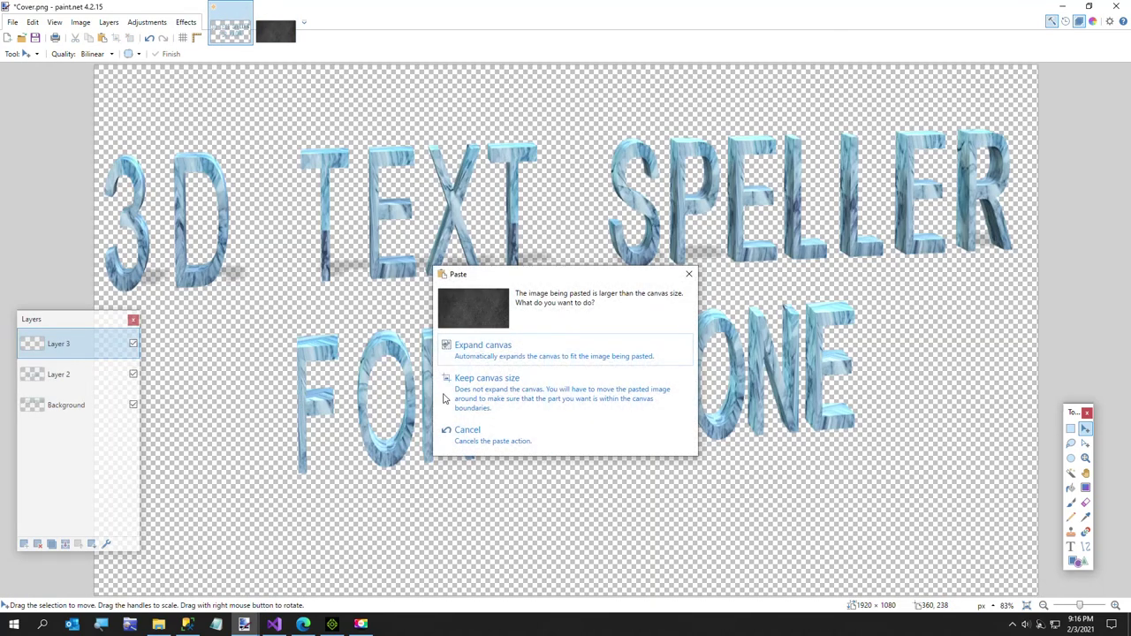
{"action": "left_click", "coordinate": [478, 400]}
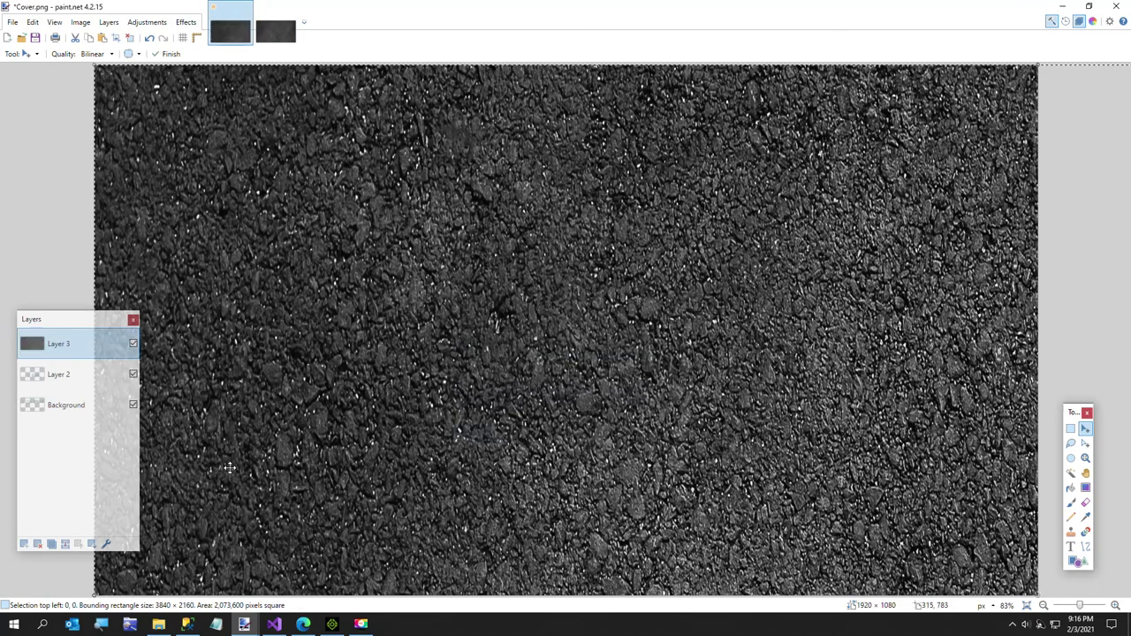
Step: Move the asphalt texture layer to the bottom of the layer stack behind both lines of text, and keep it active
{"action": "left_click", "coordinate": [92, 544]}
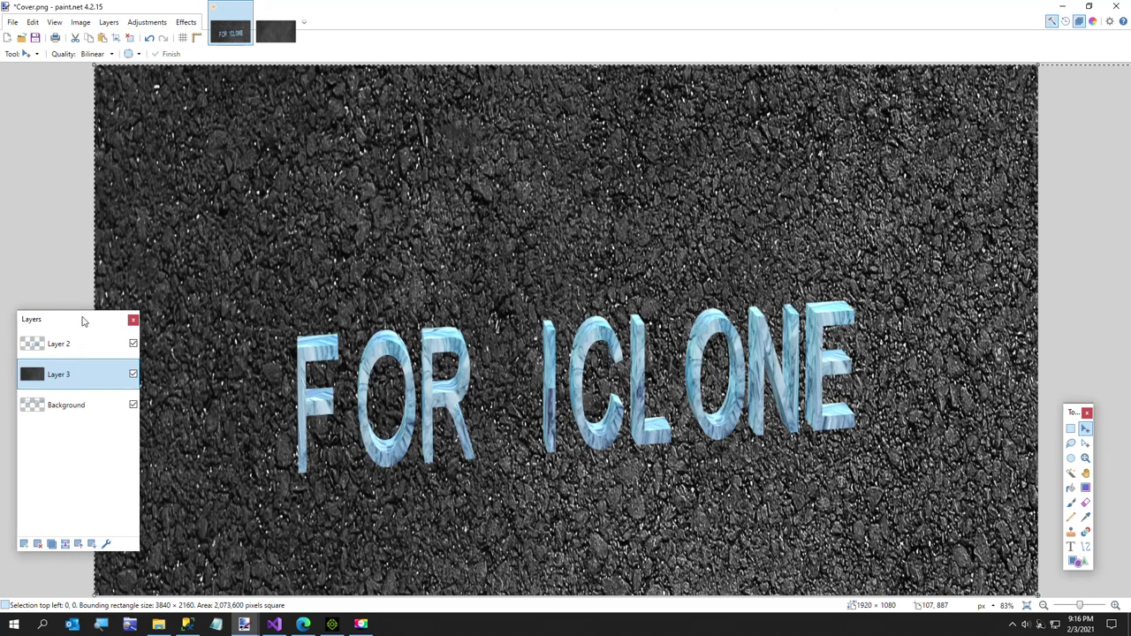
{"action": "left_click", "coordinate": [91, 545]}
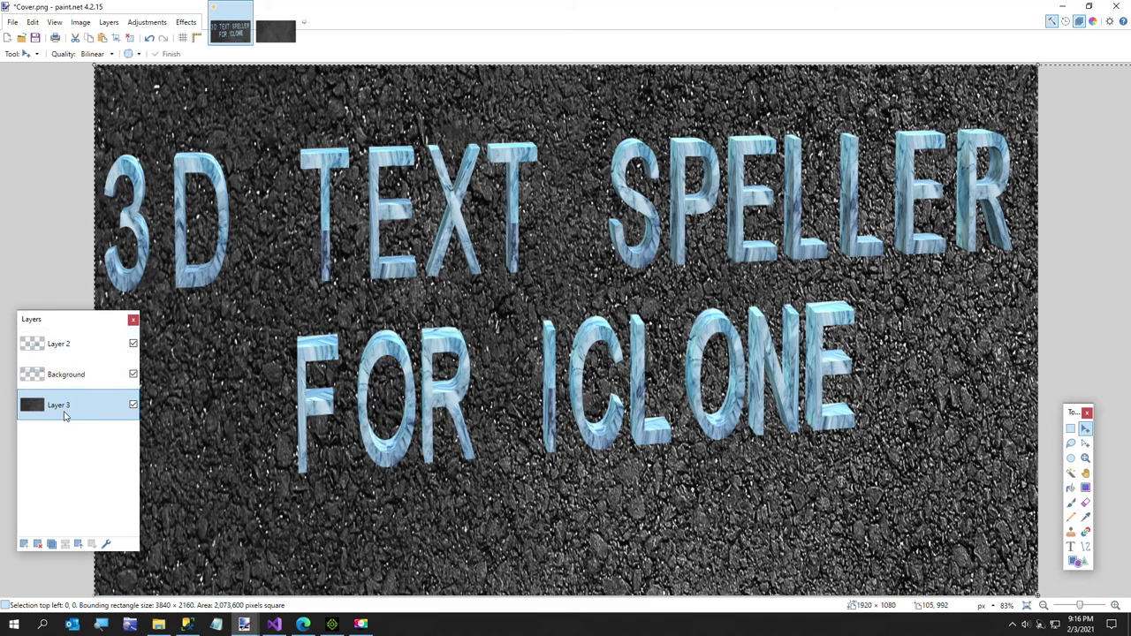
{"action": "left_click", "coordinate": [63, 384]}
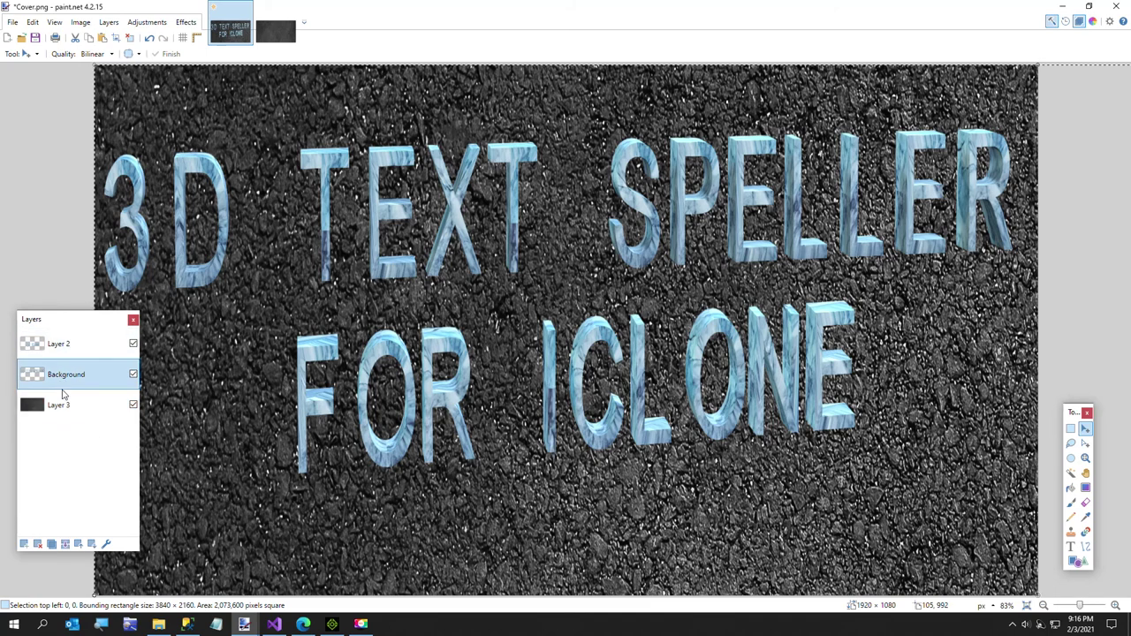
{"action": "left_click", "coordinate": [104, 409]}
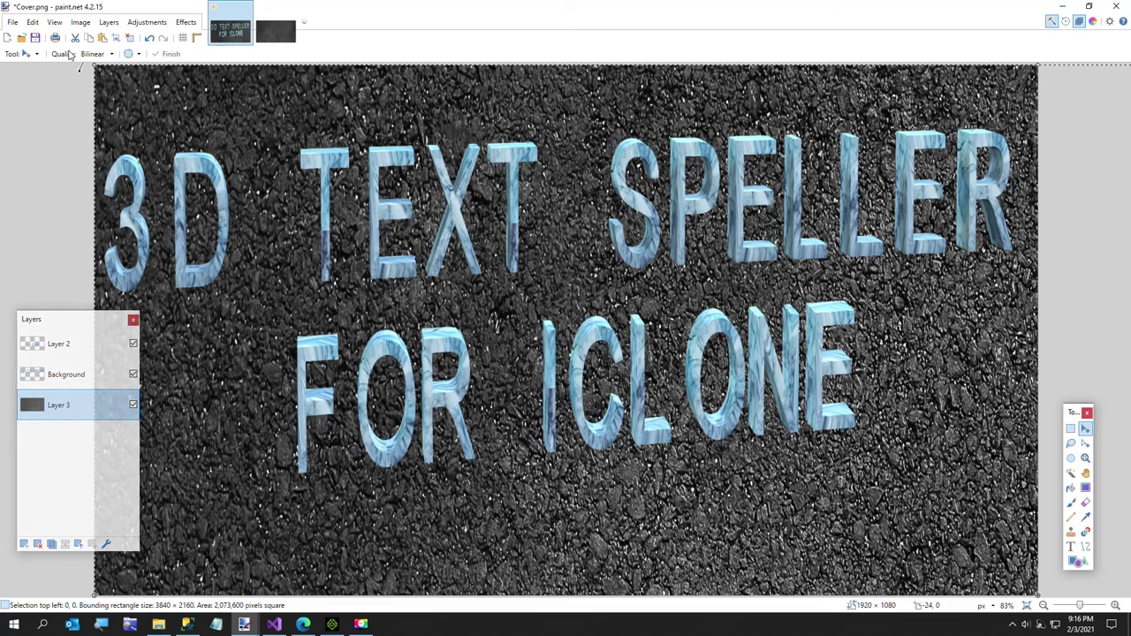
Step: Open a dark, nearly black texture from the Graphics folder and paste it over the asphalt on Layer 3, keeping the canvas size
{"action": "left_click", "coordinate": [276, 31]}
{"action": "left_click", "coordinate": [12, 22]}
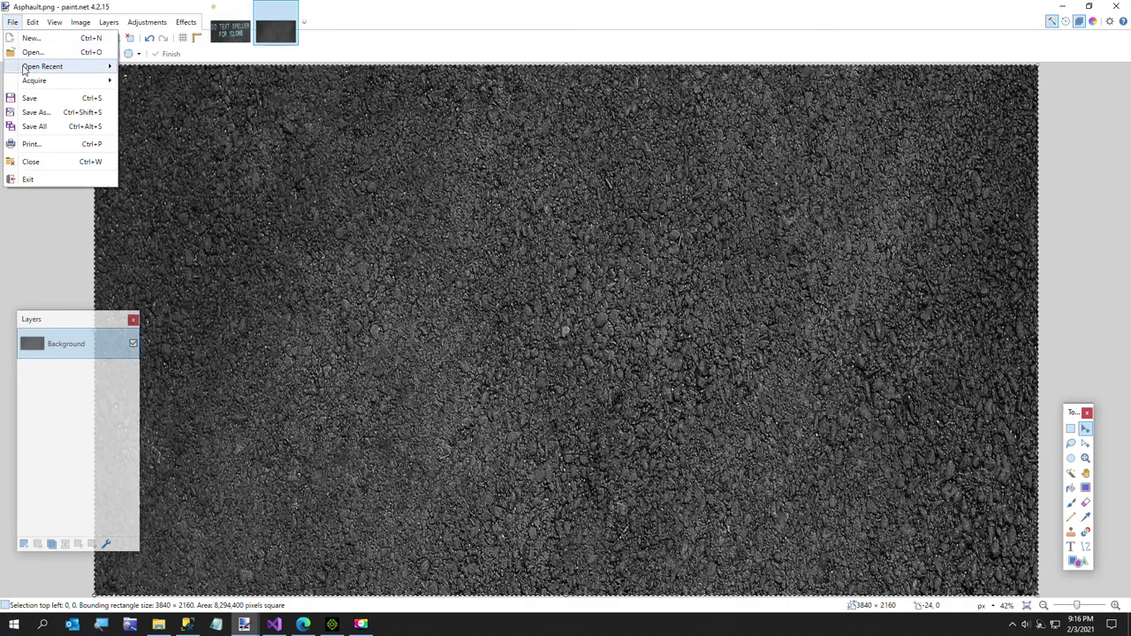
{"action": "left_click", "coordinate": [33, 52]}
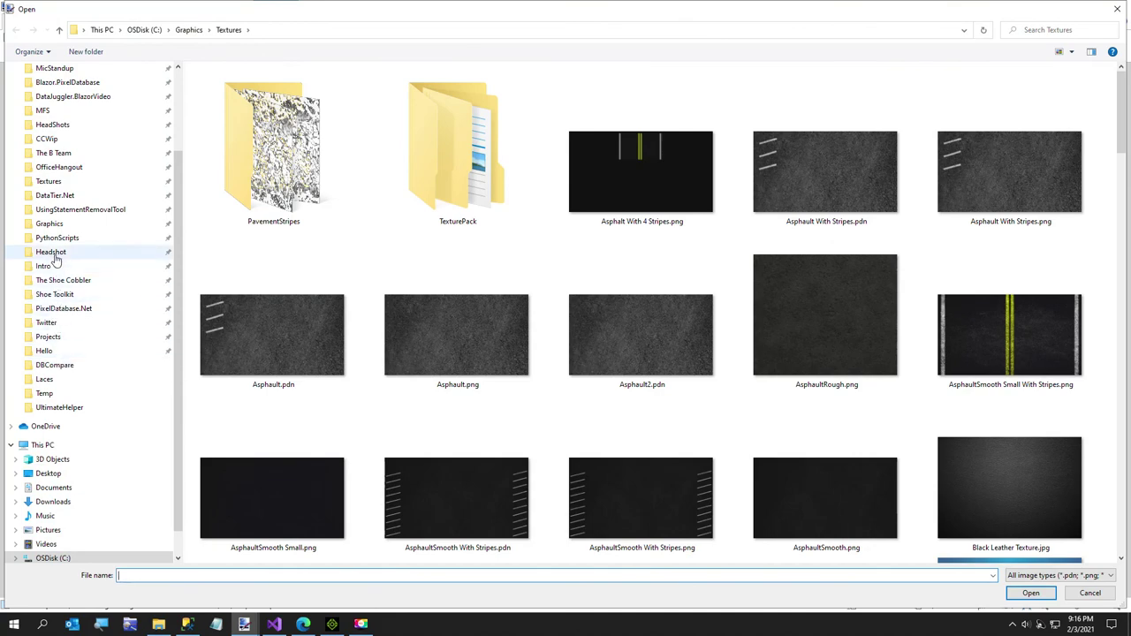
{"action": "left_click", "coordinate": [49, 224]}
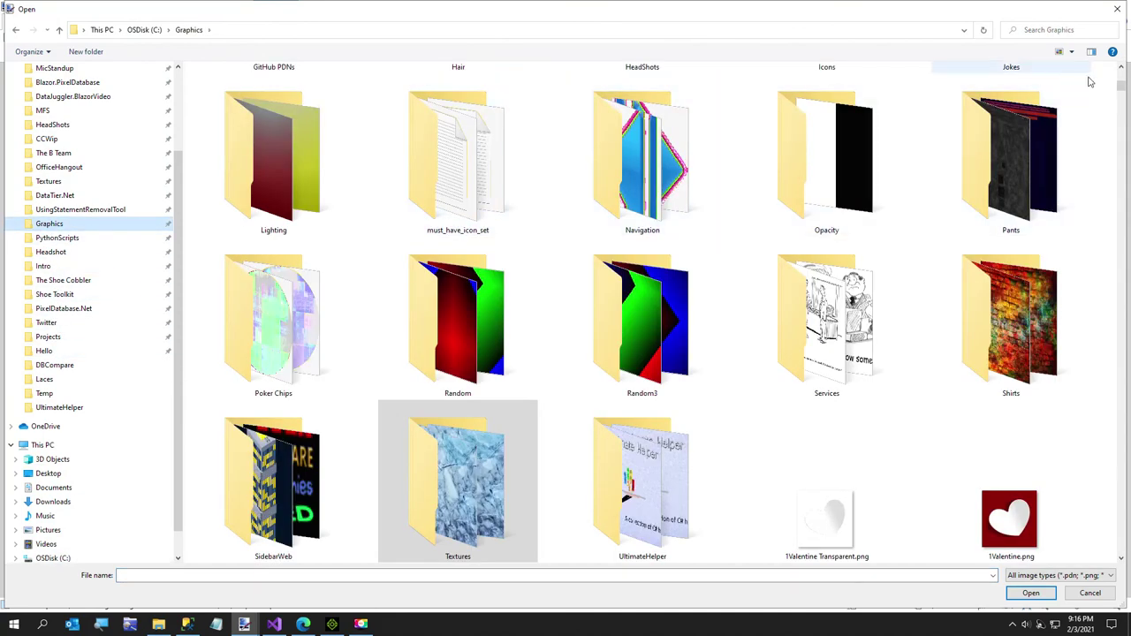
{"action": "mouse_move", "coordinate": [1120, 83]}
{"action": "left_mouse_down"}
{"action": "mouse_move", "coordinate": [1118, 115]}
{"action": "mouse_move", "coordinate": [1116, 103]}
{"action": "left_mouse_up"}
{"action": "scroll", "coordinate": [1013, 164], "scroll_direction": "down", "scroll_amount": 15}
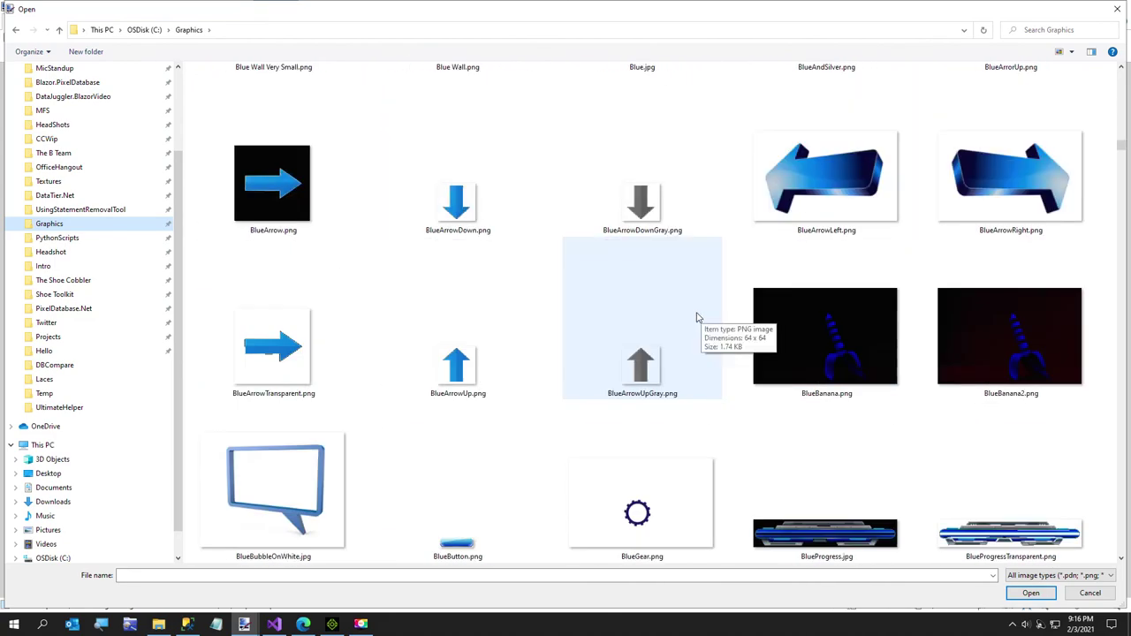
{"action": "scroll", "coordinate": [690, 322], "scroll_direction": "up", "scroll_amount": 3}
{"action": "scroll", "coordinate": [690, 322], "scroll_direction": "up", "scroll_amount": 5}
{"action": "scroll", "coordinate": [378, 396], "scroll_direction": "down", "scroll_amount": 3}
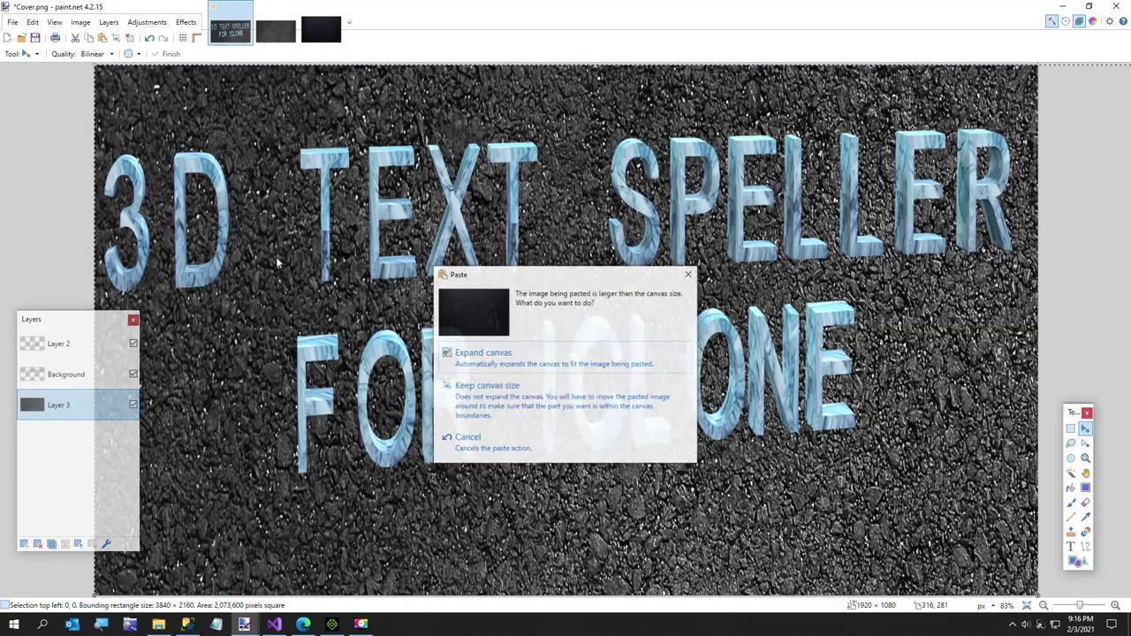
{"action": "left_click", "coordinate": [477, 386]}
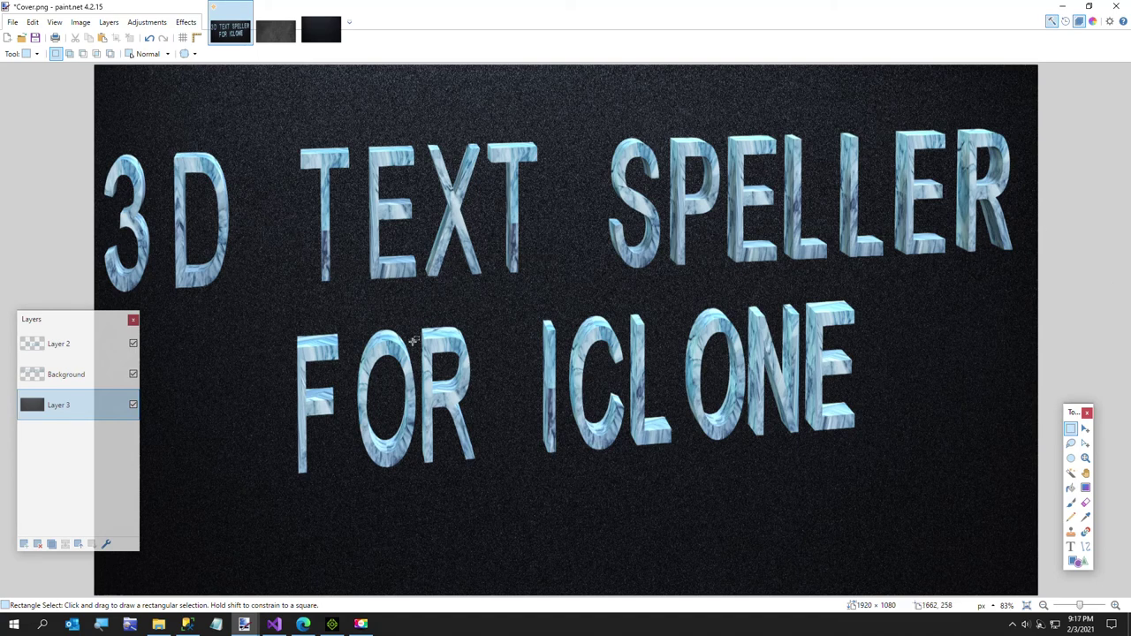
Step: Switch to the Edge browser with the 3D Font Set page of the Reallusion Marketplace
{"action": "left_click", "coordinate": [303, 624]}
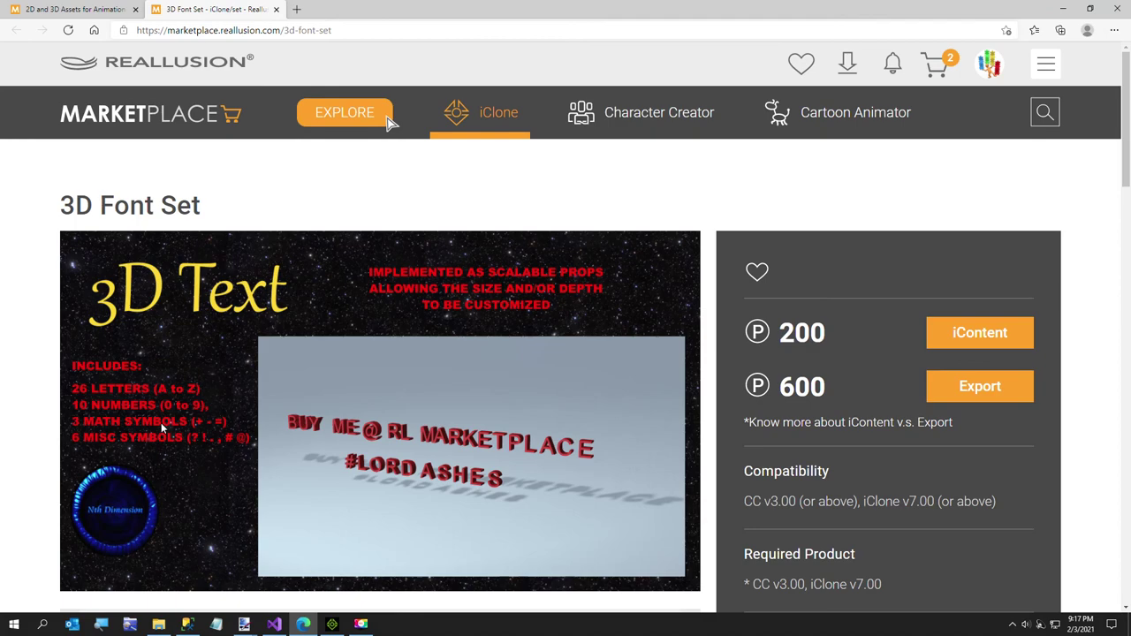